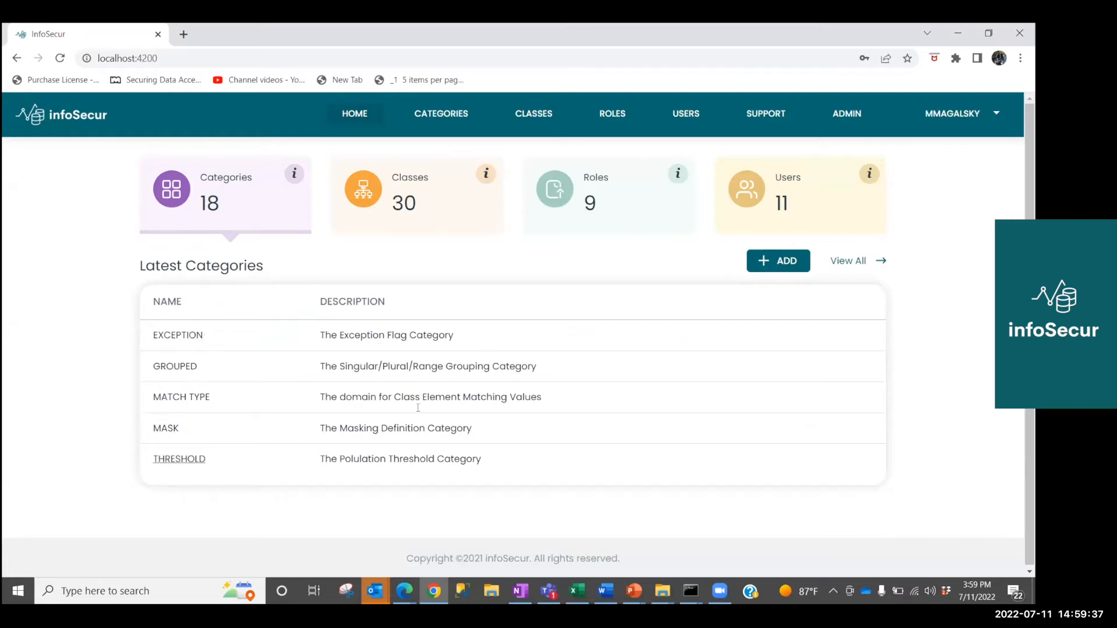
Step: Add a new category named "a Transaction Type" with no description
click(785, 263)
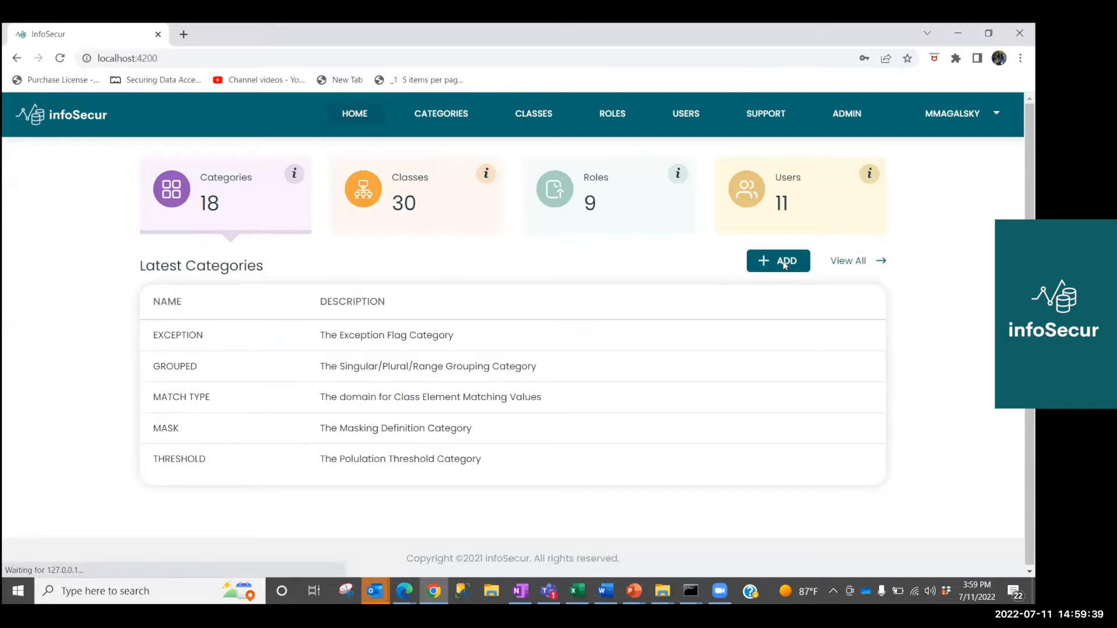
click(480, 263)
text(A)
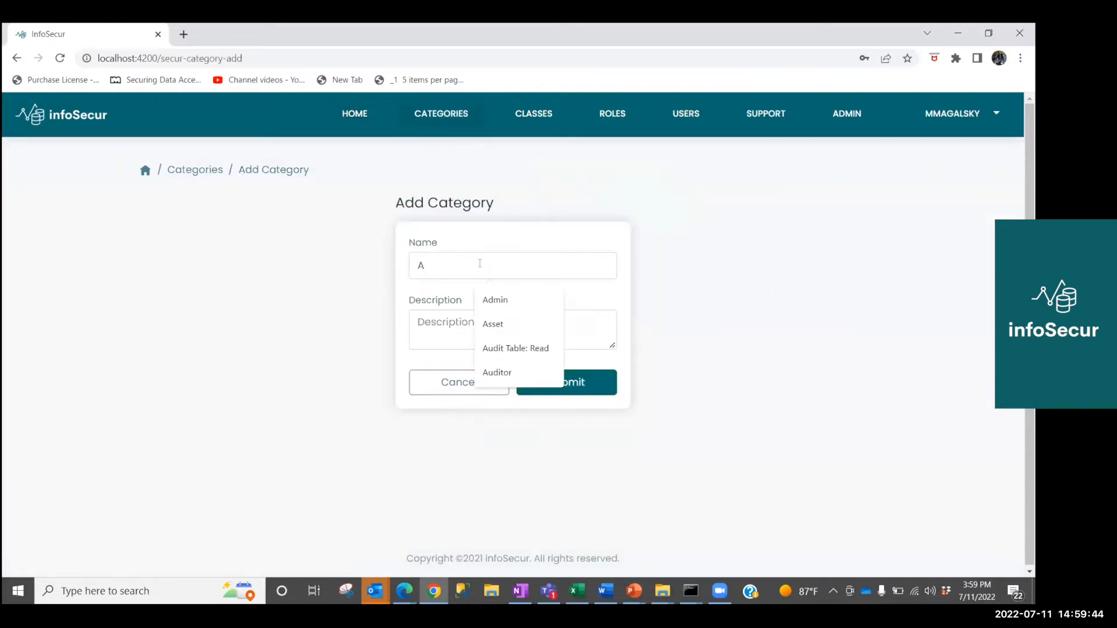
key(BackSpace)
text(a Transa)
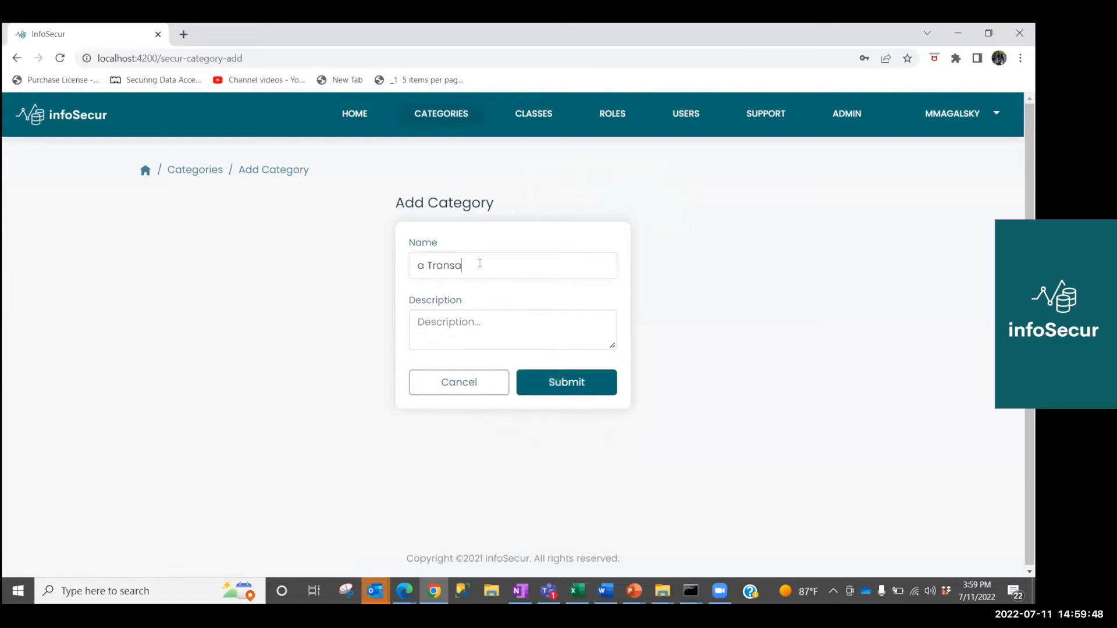
text(ction Type)
click(570, 381)
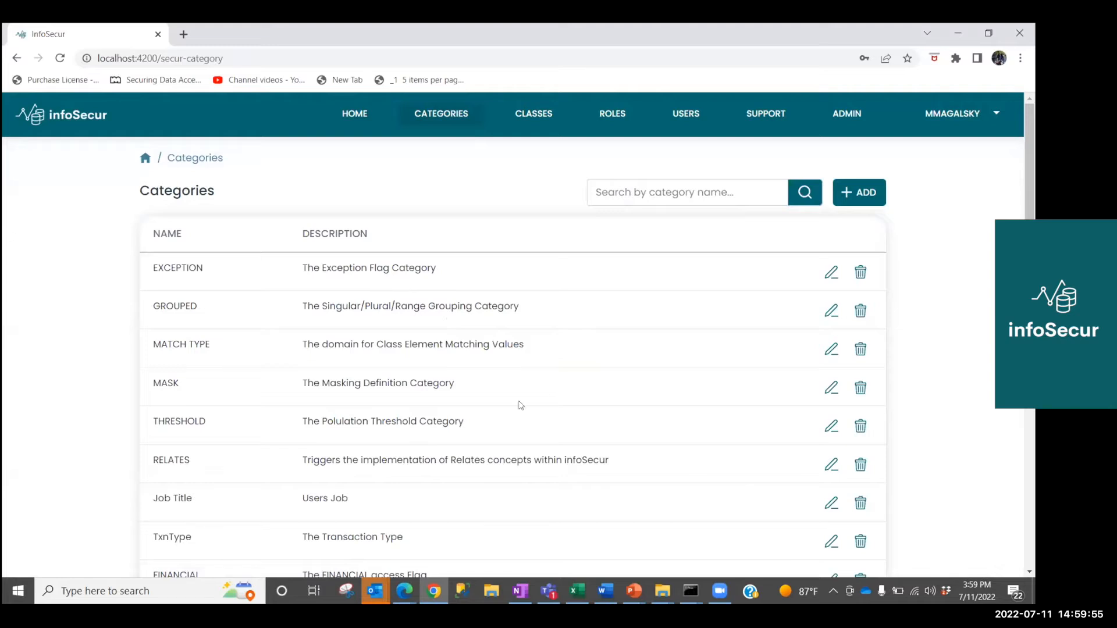
Step: Open the "a Transaction Type" category and add the value "Sale" to it
drag(1029, 273, 1015, 513)
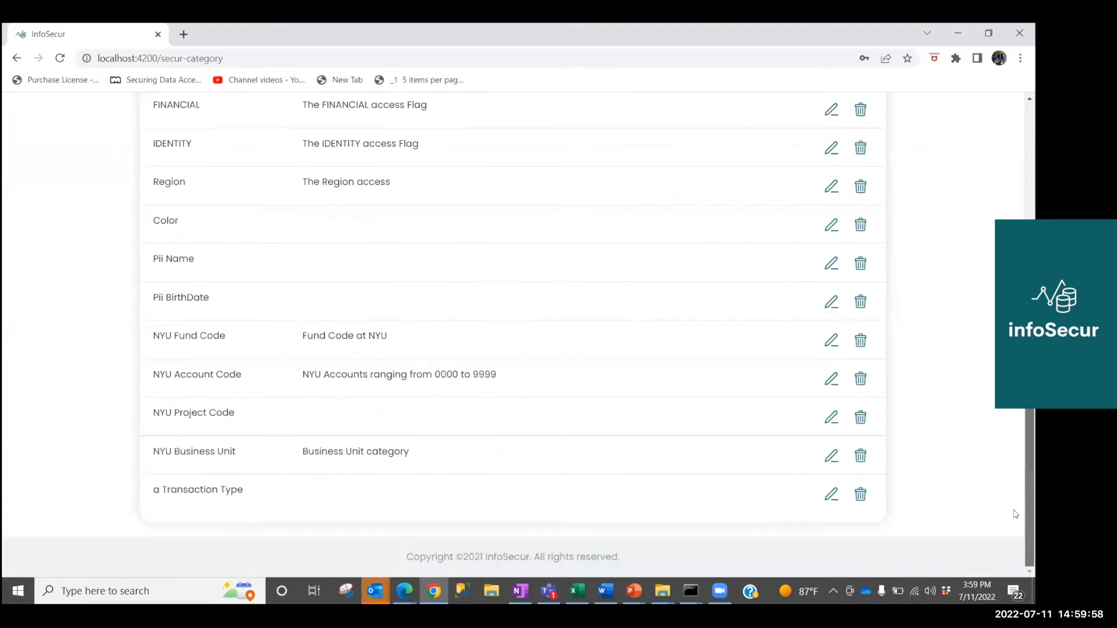
click(198, 490)
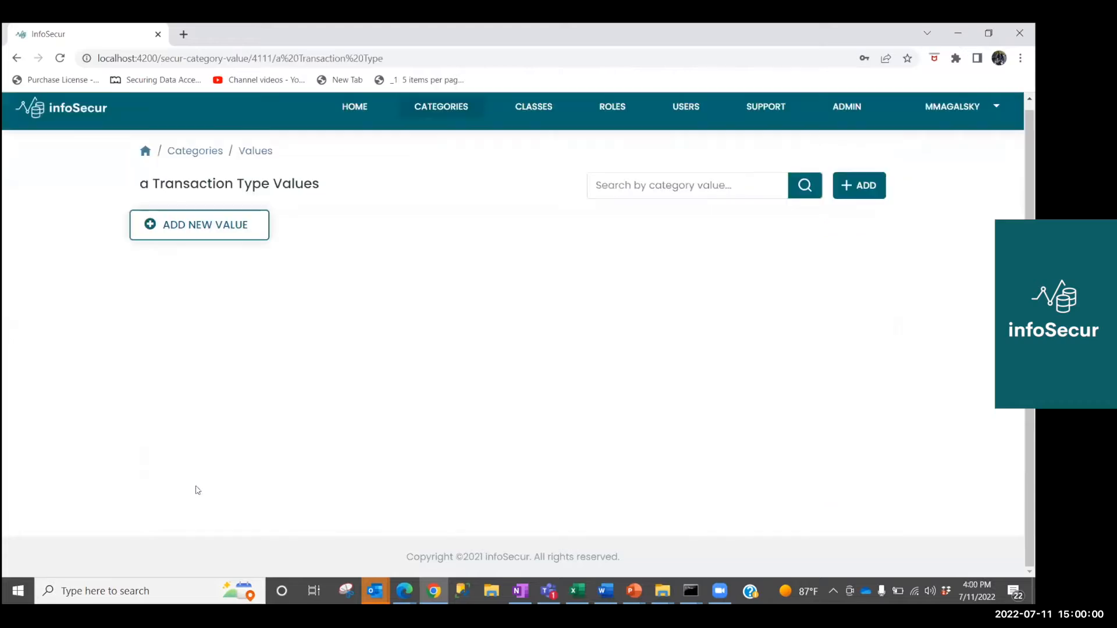
click(179, 227)
click(447, 280)
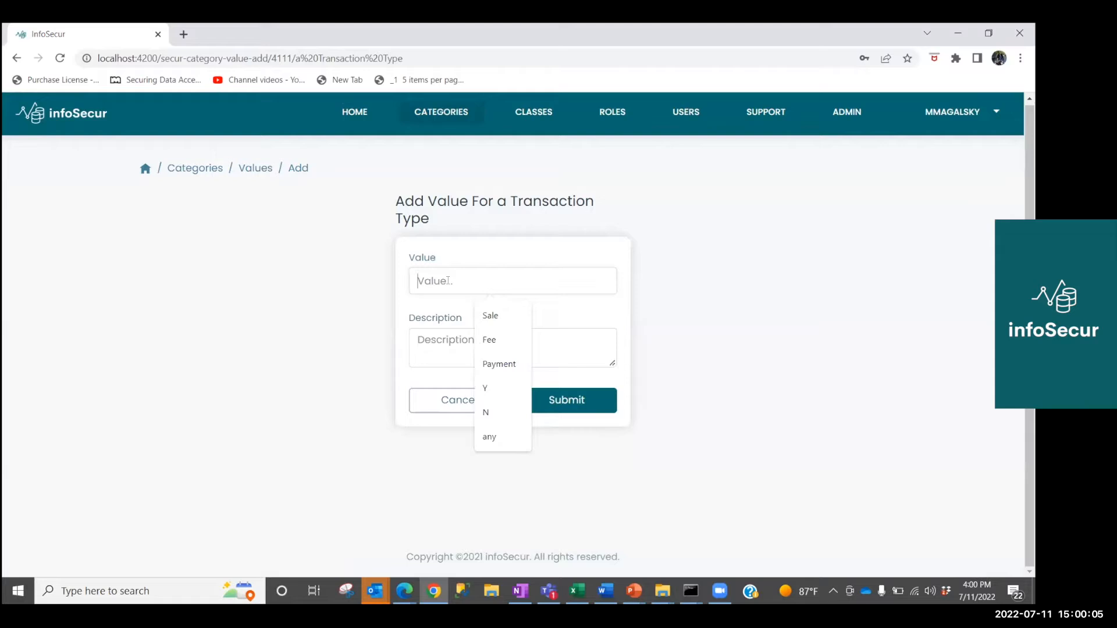
text(Sale)
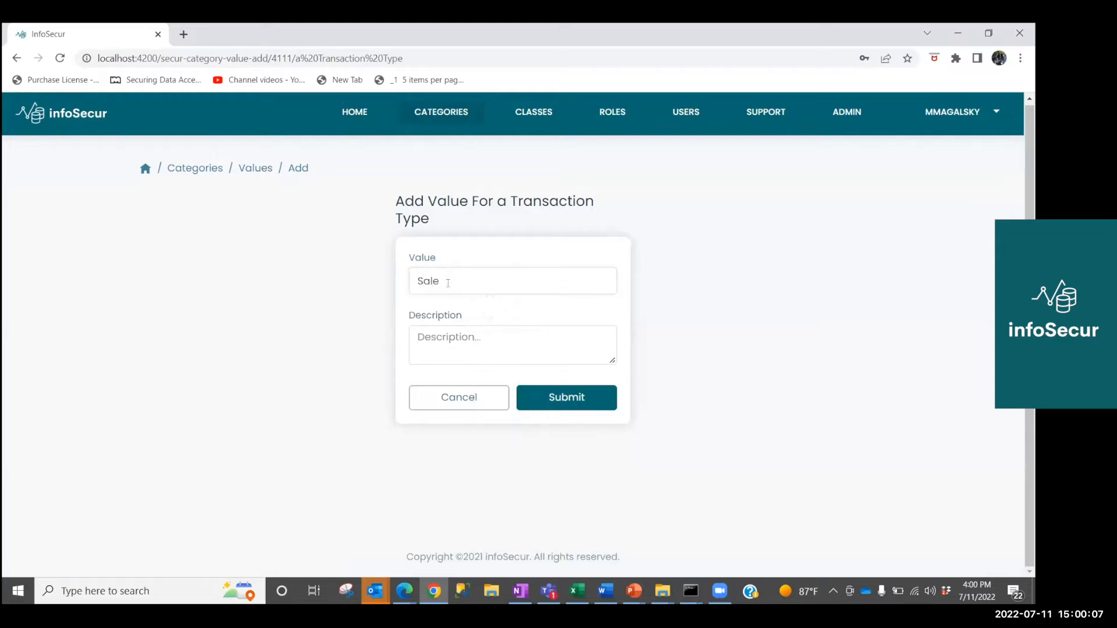
click(605, 404)
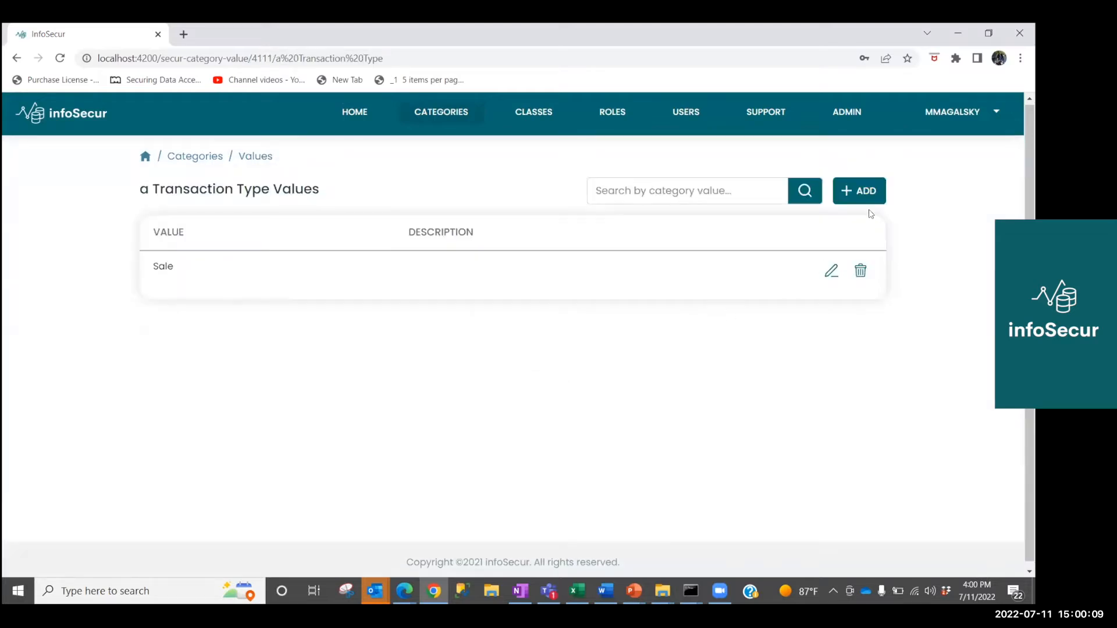
Step: Add the value "Fee" to the "a Transaction Type" category
click(867, 192)
click(442, 282)
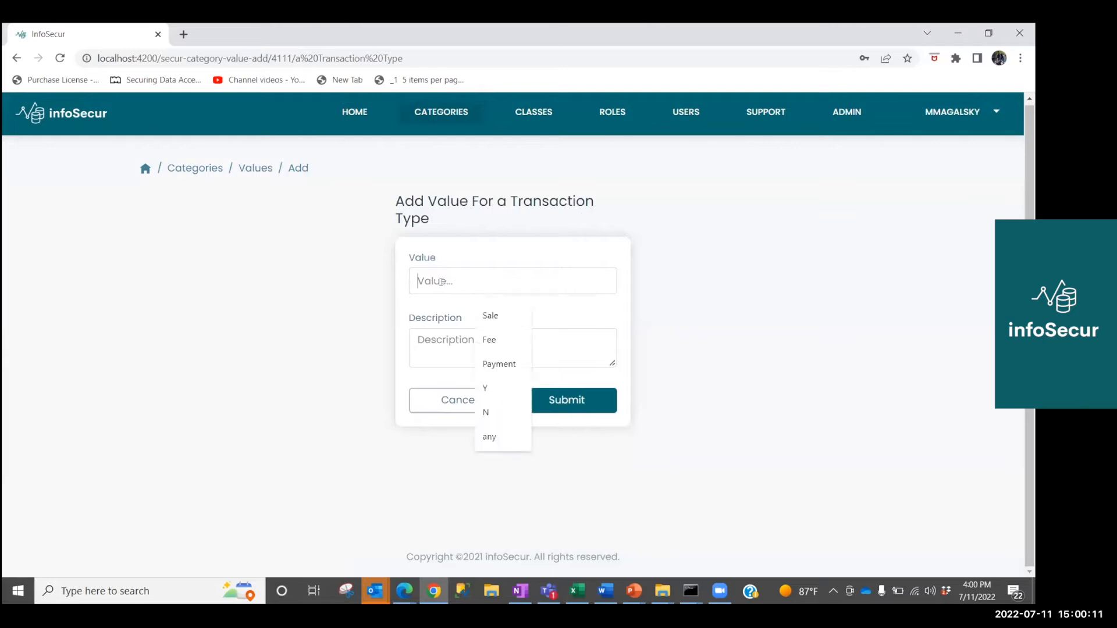
key(Down)
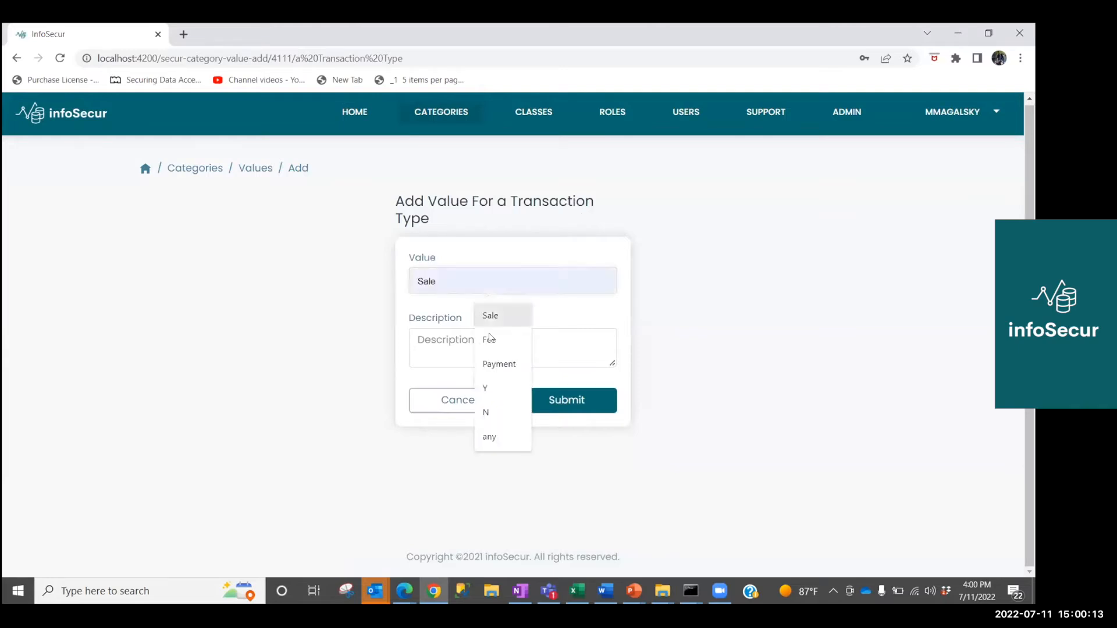
key(Down)
click(567, 400)
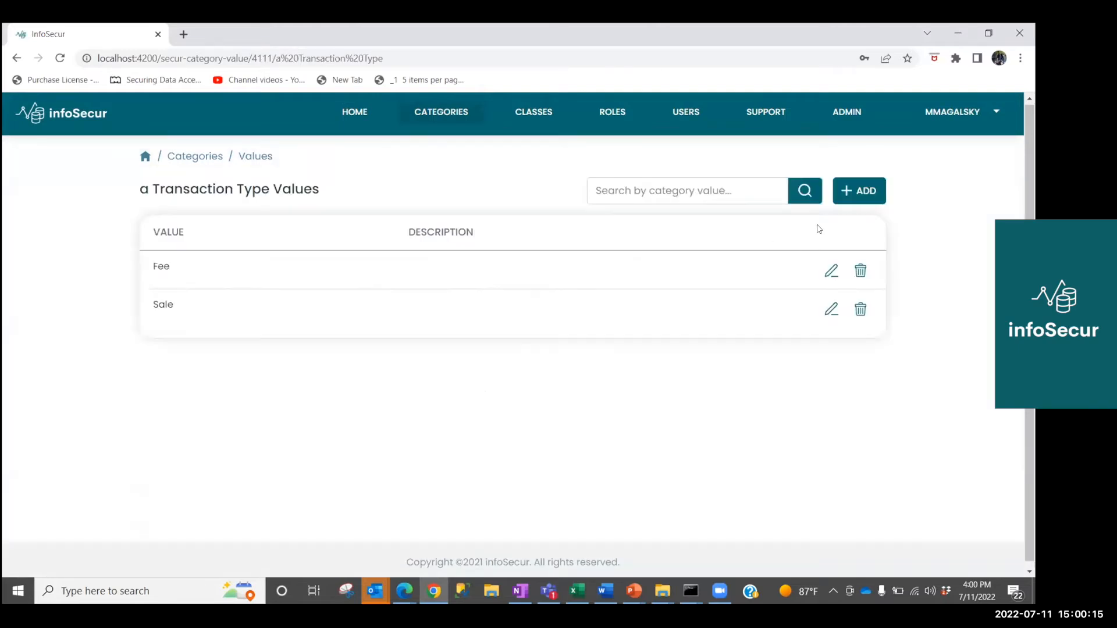
Step: Add the value "Payment" to the "a Transaction Type" category
click(863, 196)
click(492, 293)
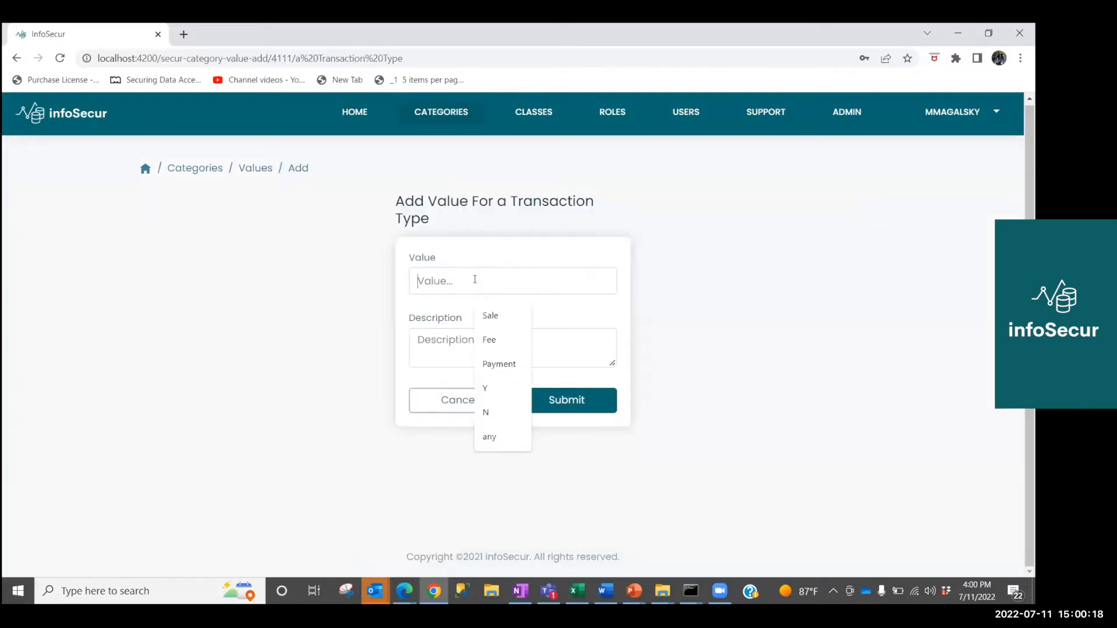
key(Down)
key(Down)
key(Down)
key(Return)
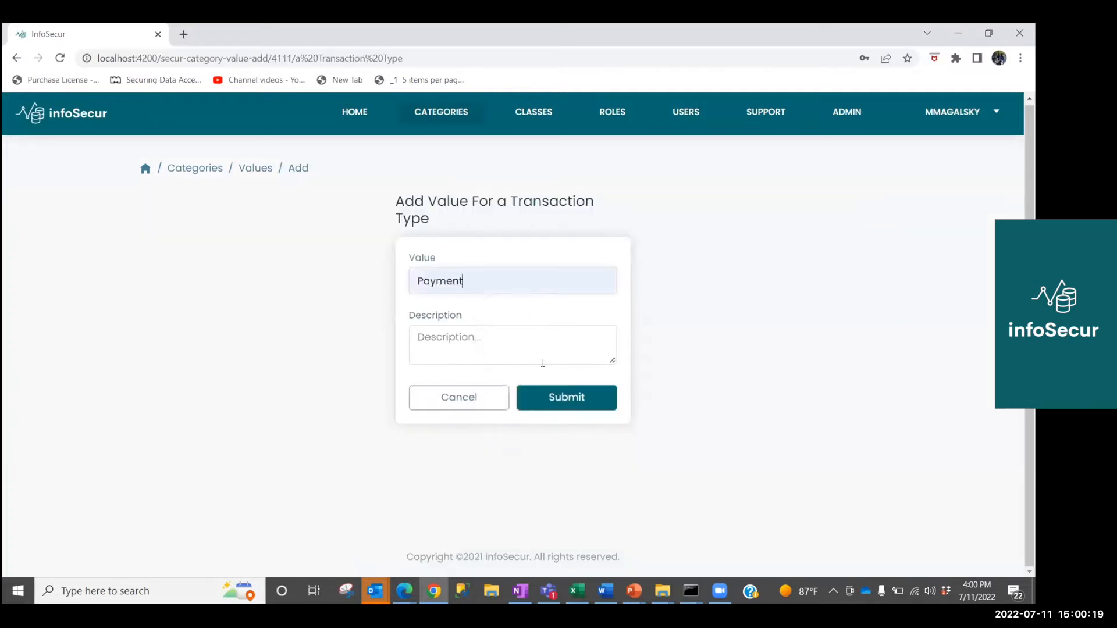
click(561, 397)
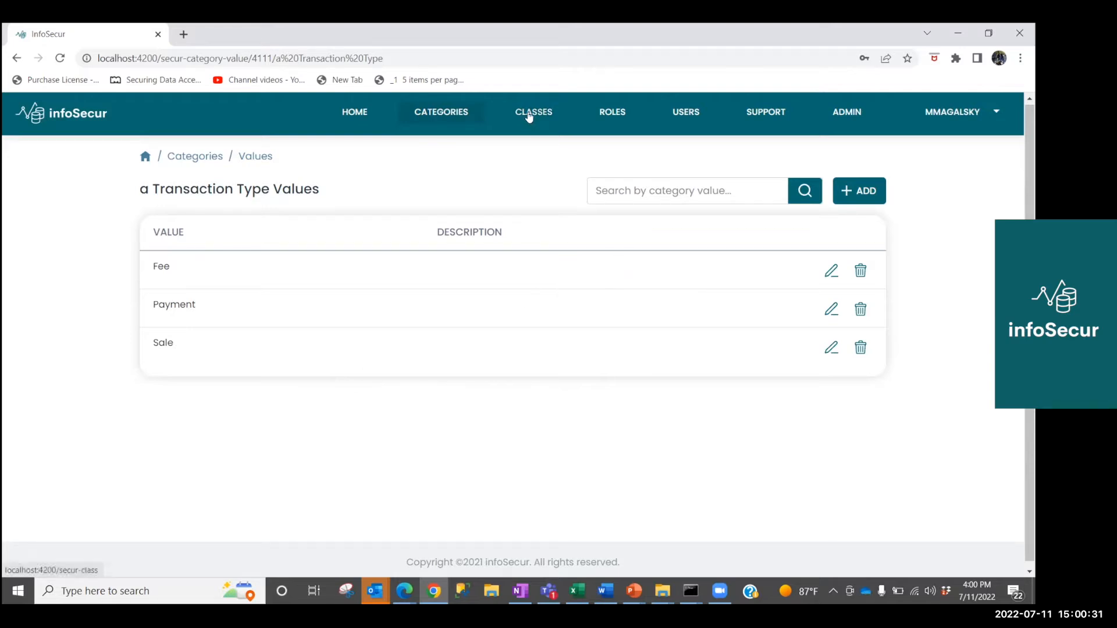
Step: Create a new class named "a Rule for Payments"
click(528, 114)
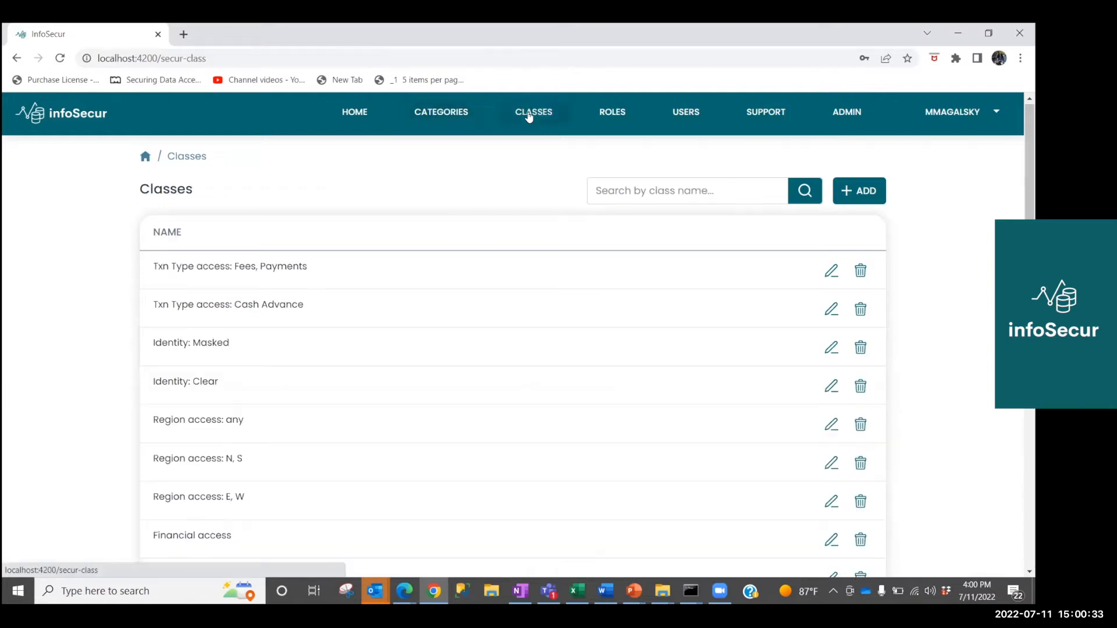
click(870, 200)
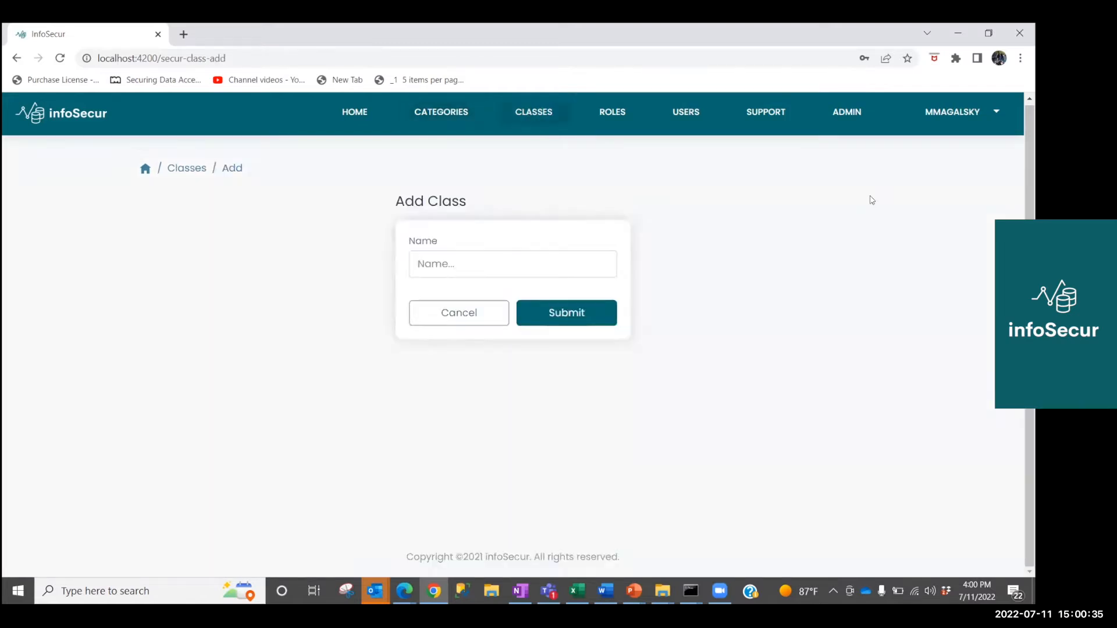
click(445, 263)
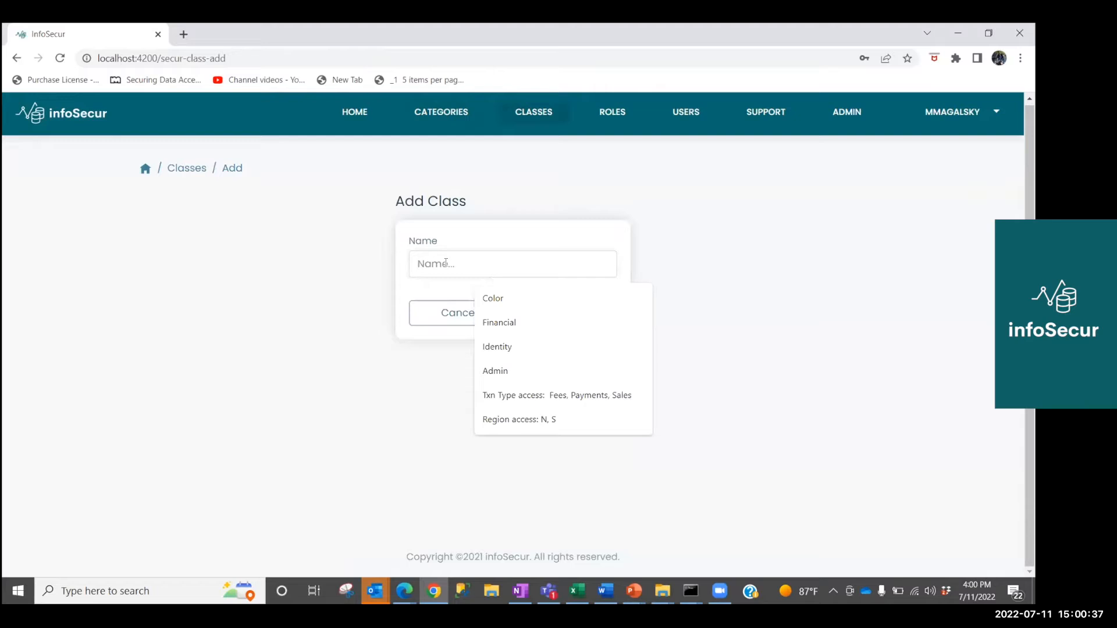
text(A)
key(BackSpace)
text(a )
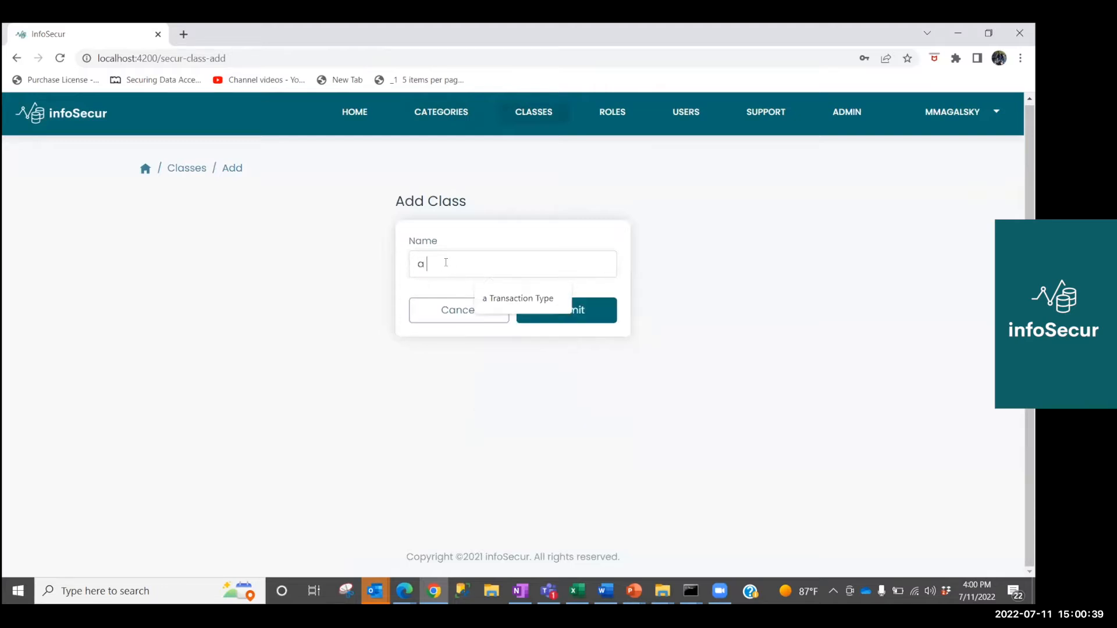
text(Rule for)
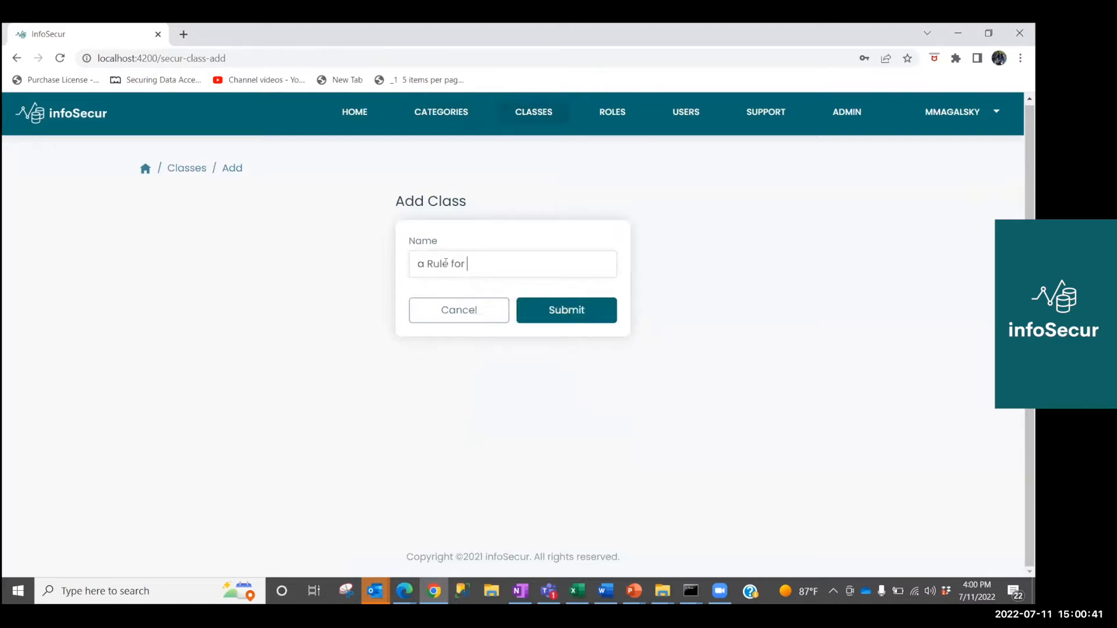
text( Payments)
click(576, 314)
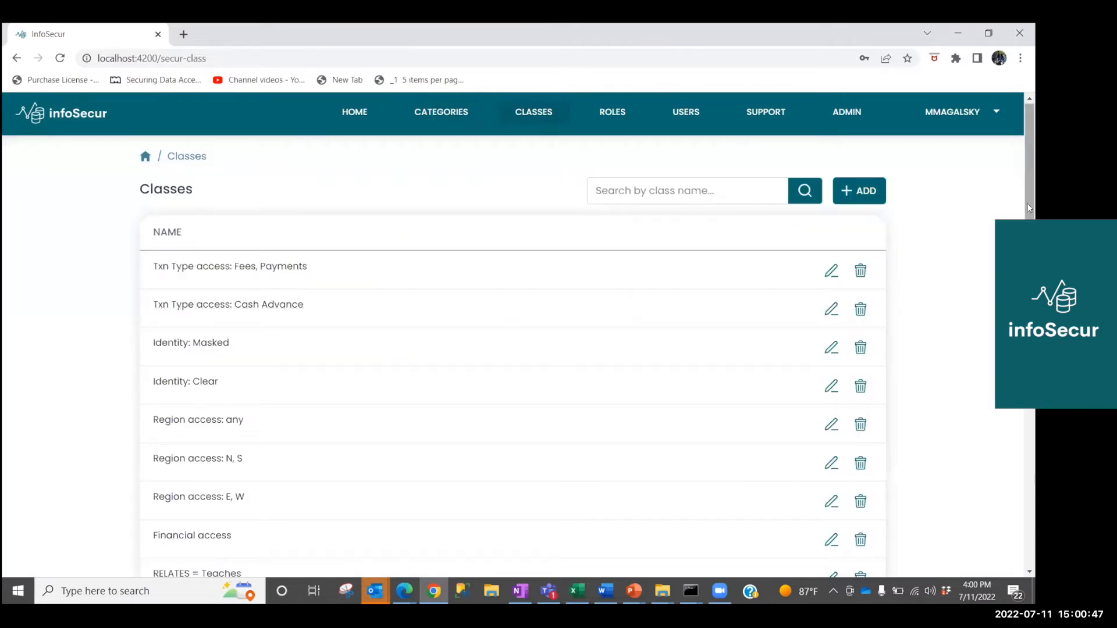
Step: Open the "a Rule for Payments" class and start a new element with category "a Transaction Type" and value "Payment"
scroll(1004, 469, down, 15)
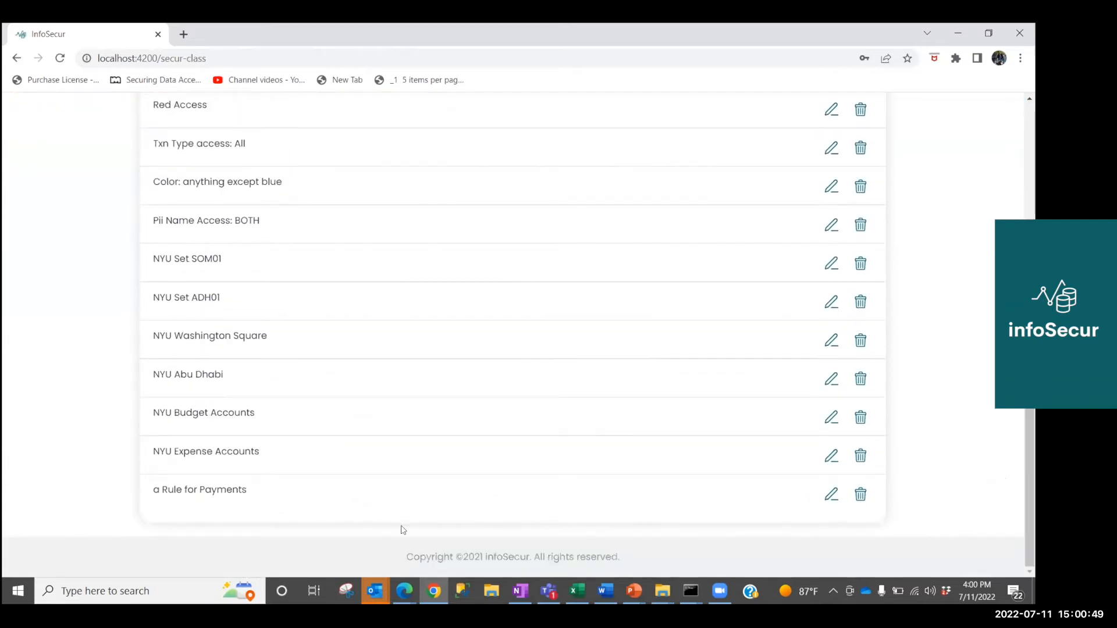
click(219, 491)
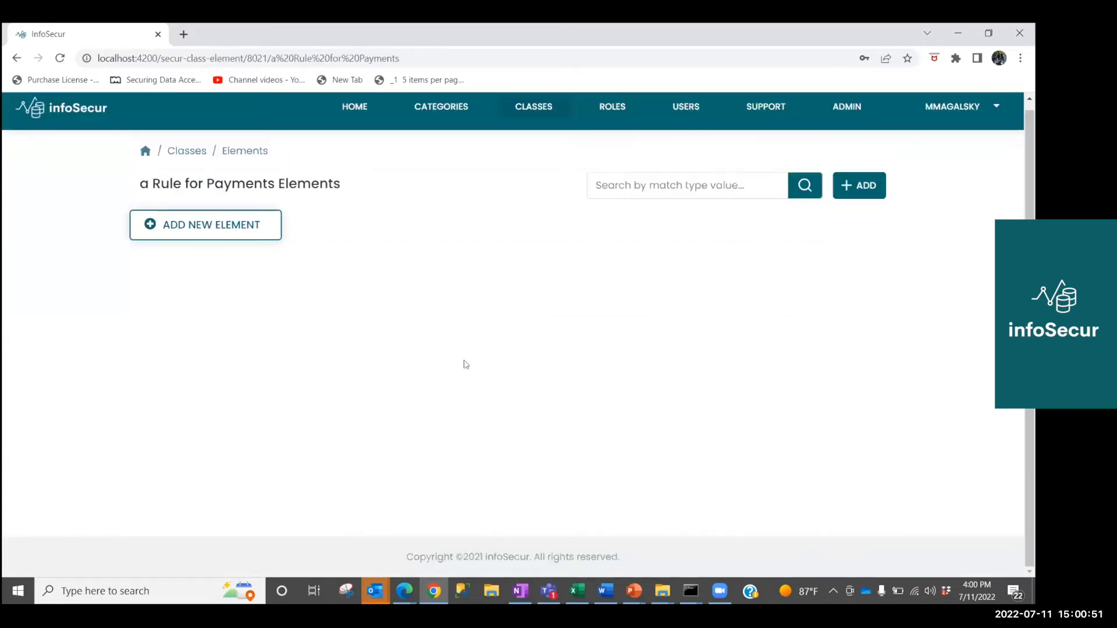
click(185, 226)
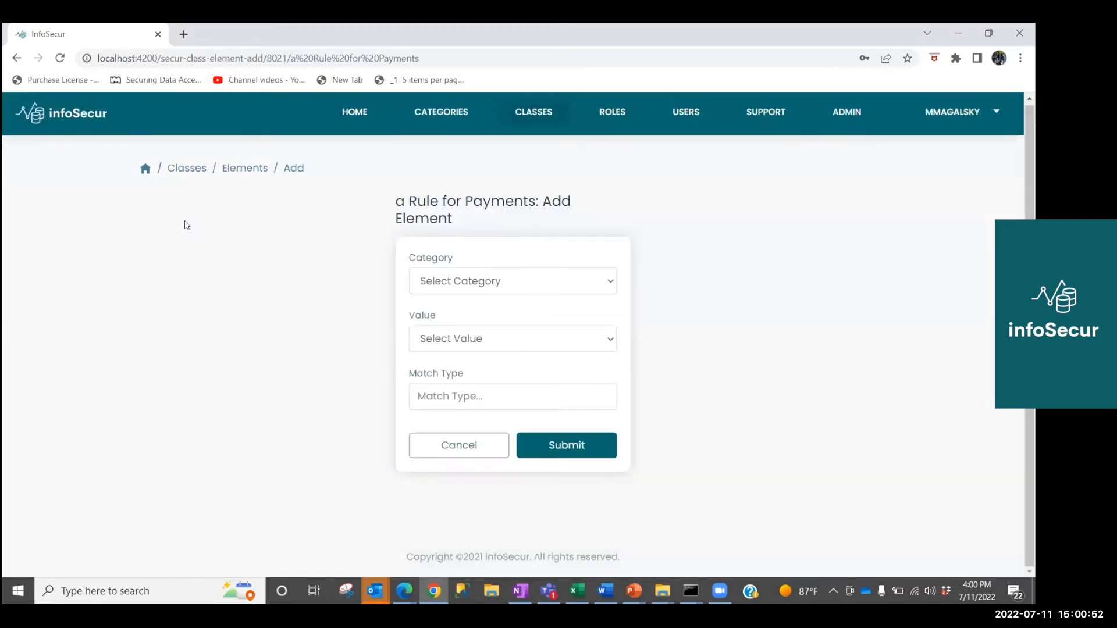
click(537, 279)
drag(621, 341, 619, 399)
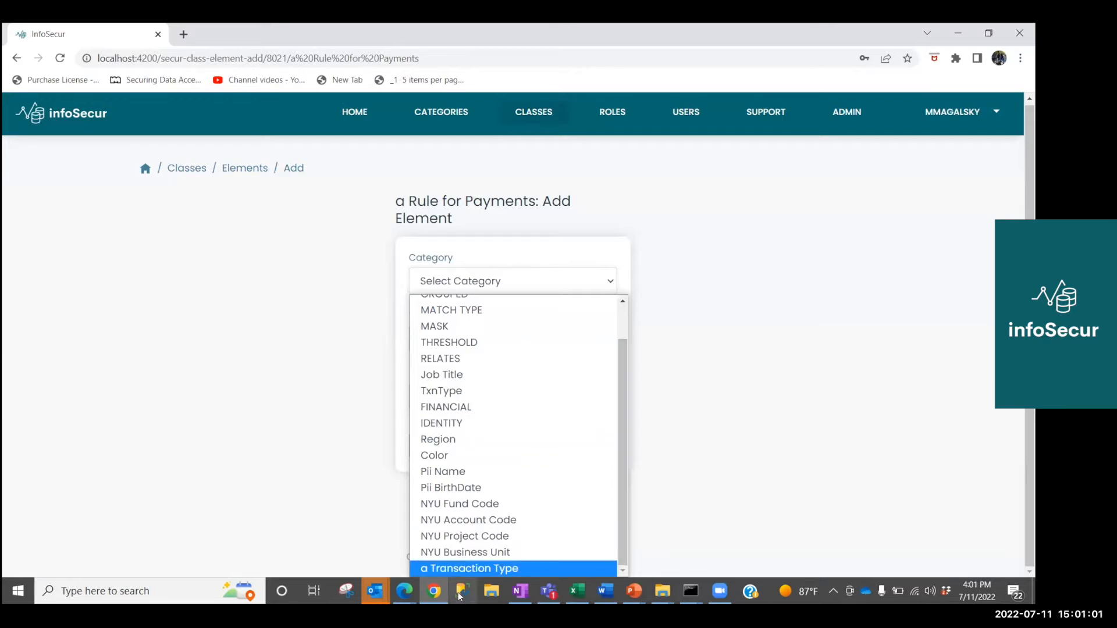
click(457, 569)
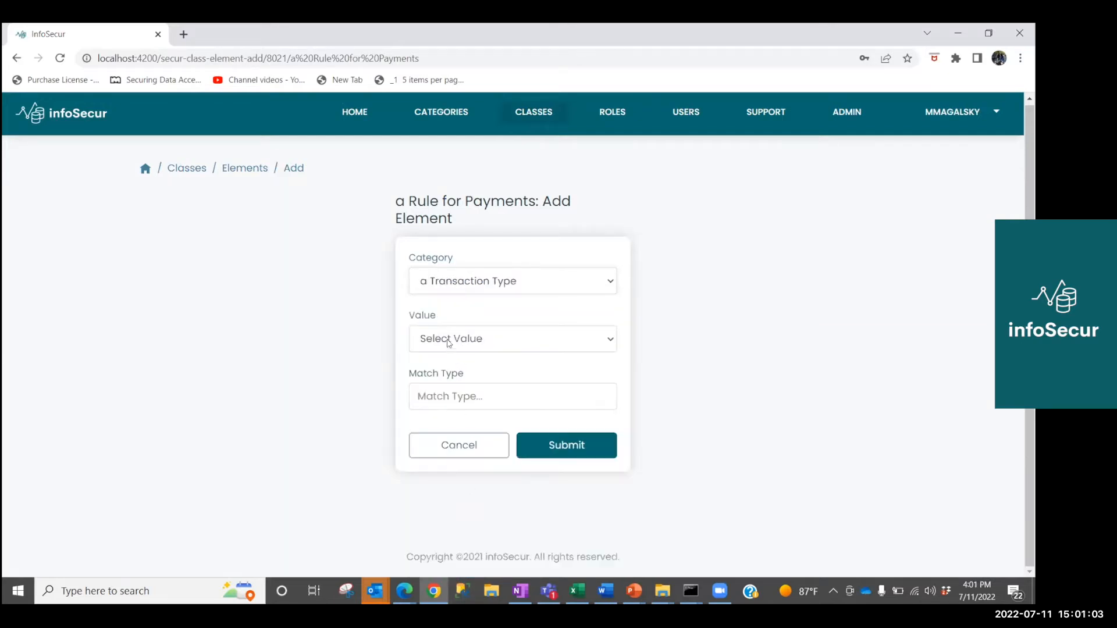
click(451, 342)
click(440, 393)
click(447, 397)
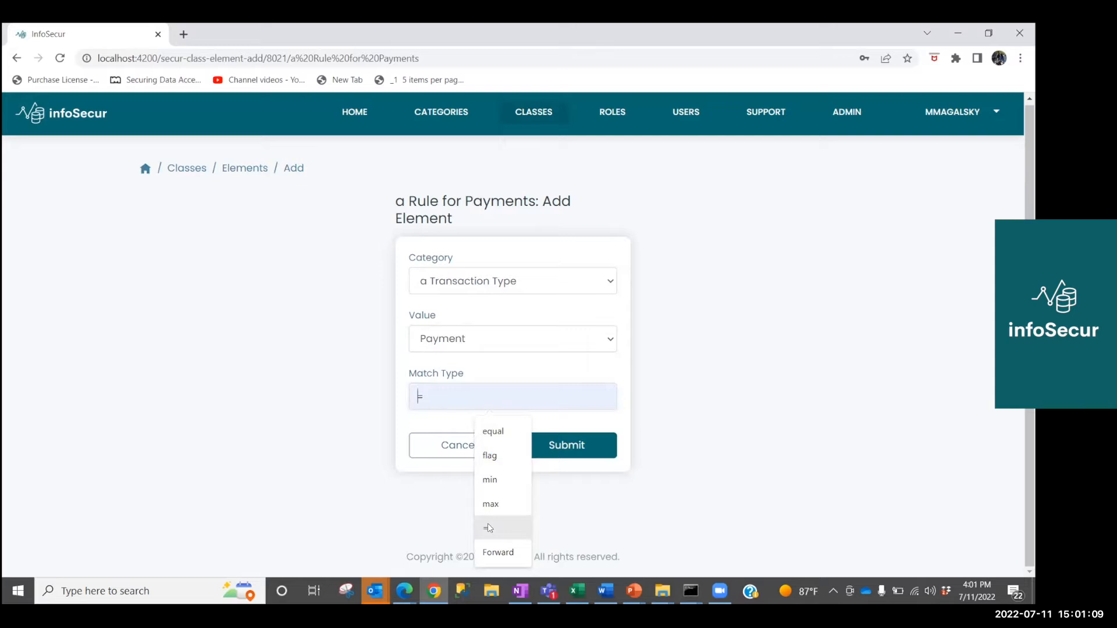
click(492, 431)
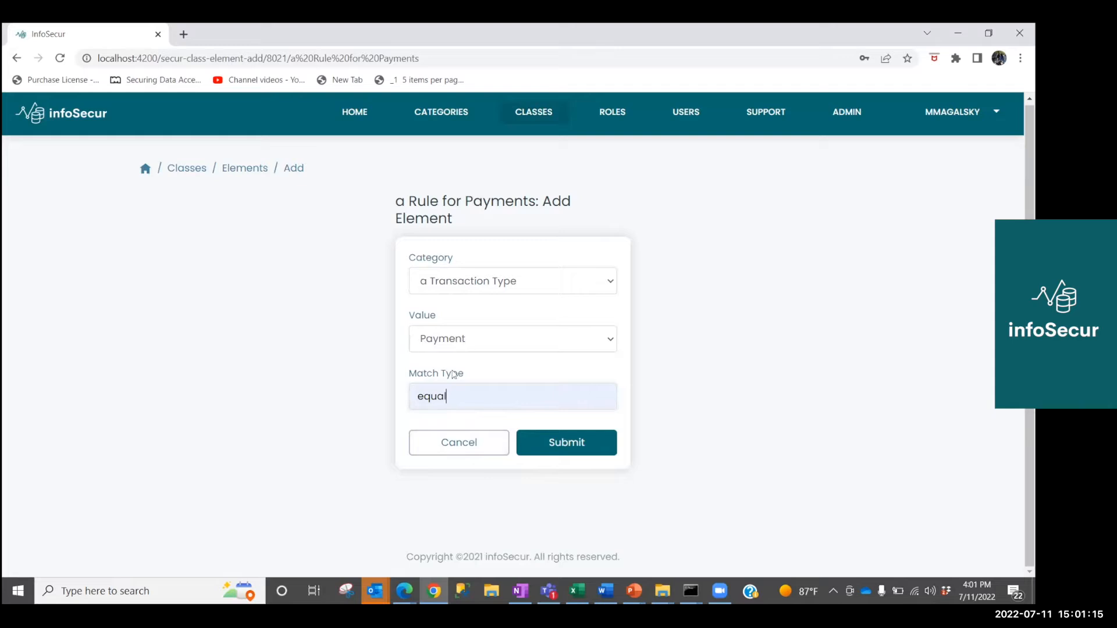
double_click(433, 394)
click(406, 420)
key(BackSpace)
key(BackSpace)
key(BackSpace)
key(BackSpace)
key(BackSpace)
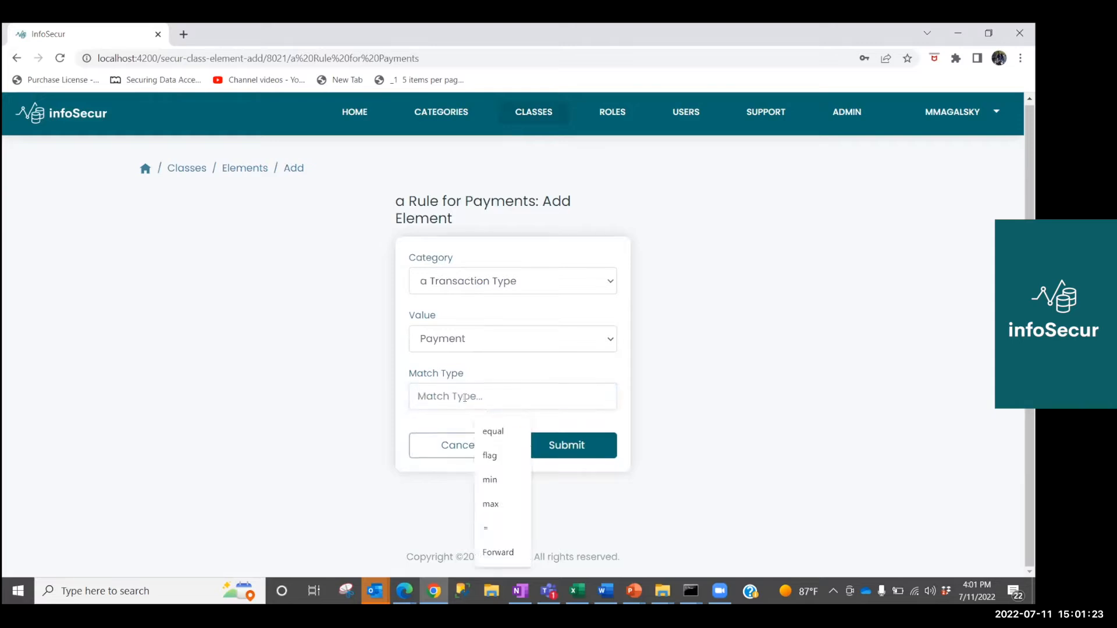
Step: Set the Payment element's match type to "equal" and submit the element
click(494, 431)
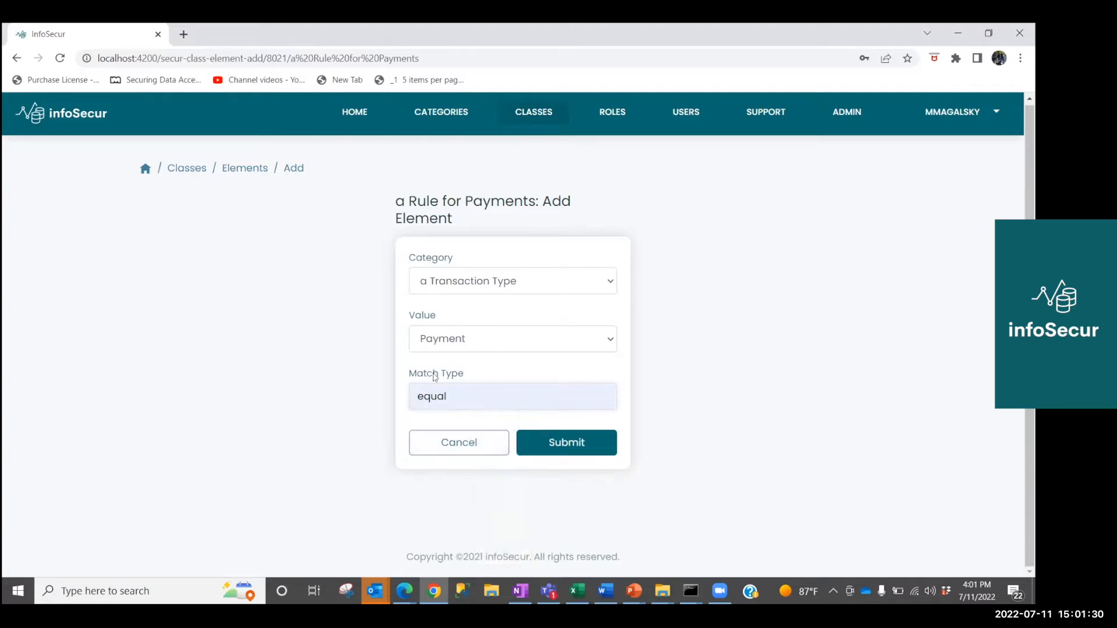
click(562, 442)
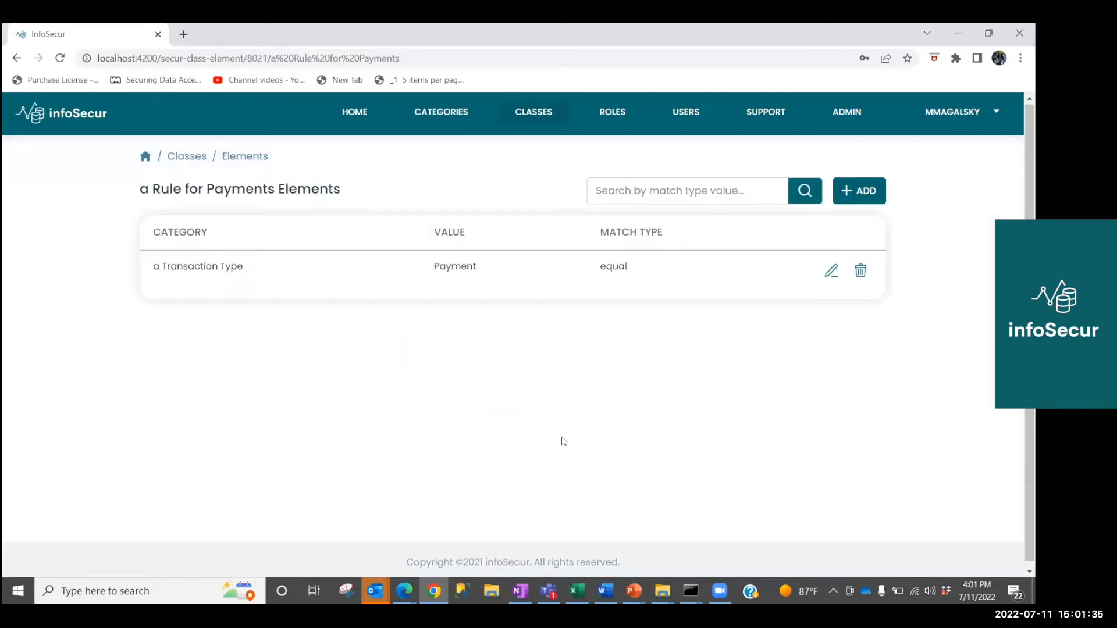
Step: Add an element to the "a Rule for Payments" class with category GROUPED, value Singular and match type "equal"
click(858, 191)
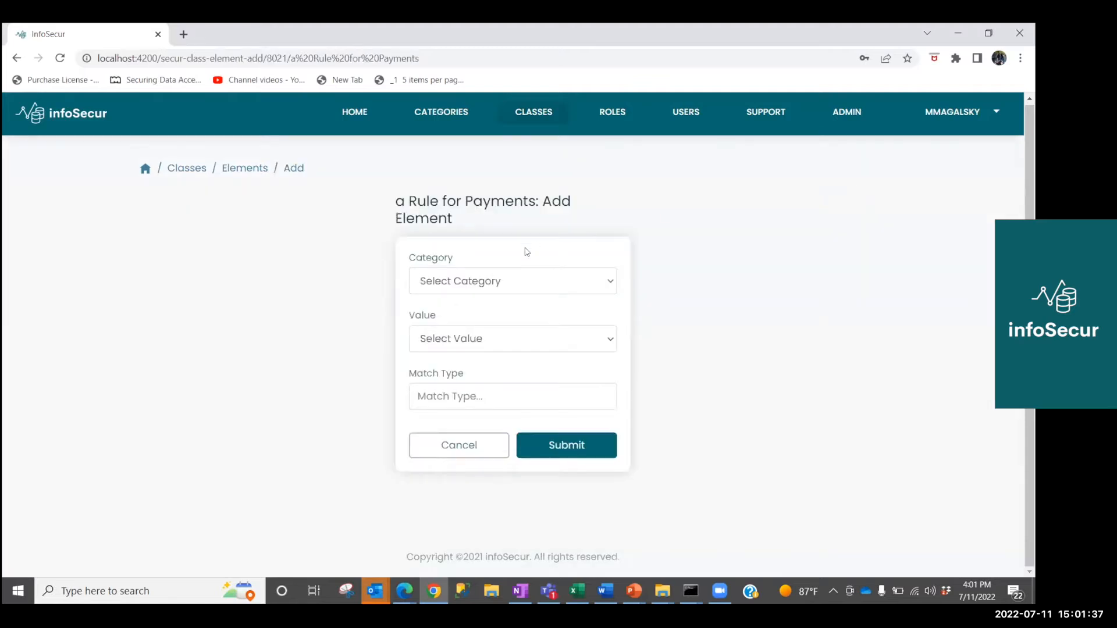
click(483, 277)
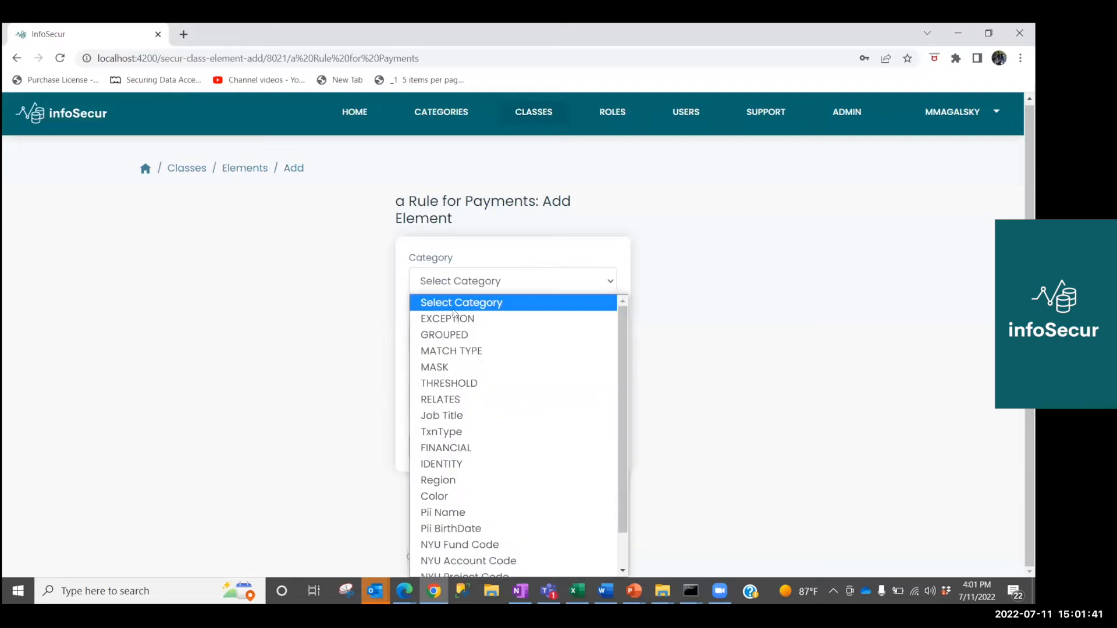
click(444, 334)
click(448, 339)
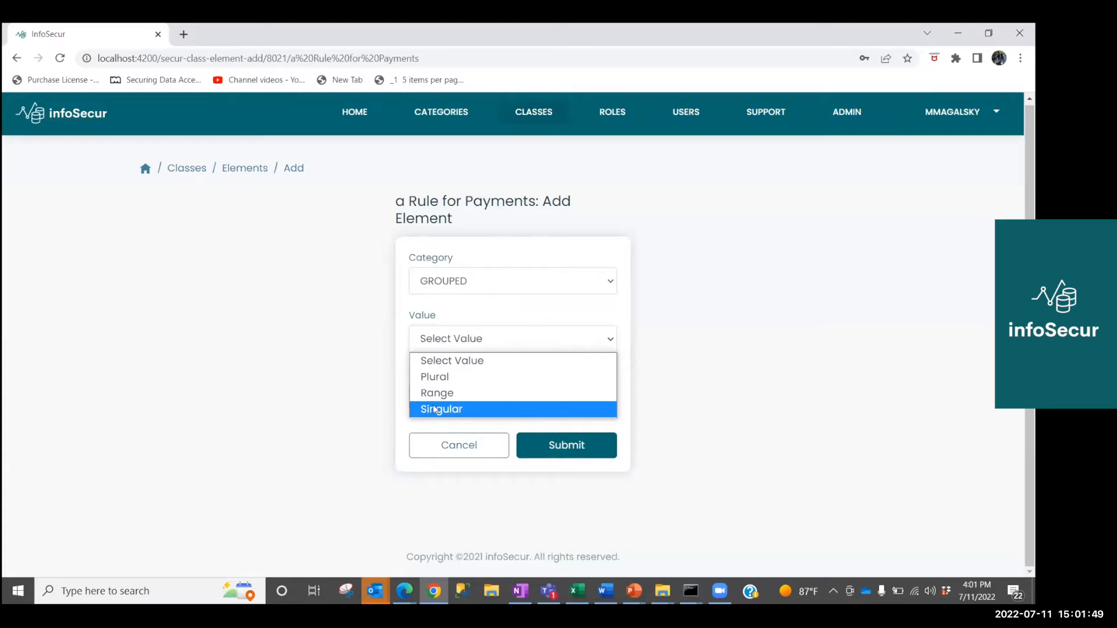
click(435, 409)
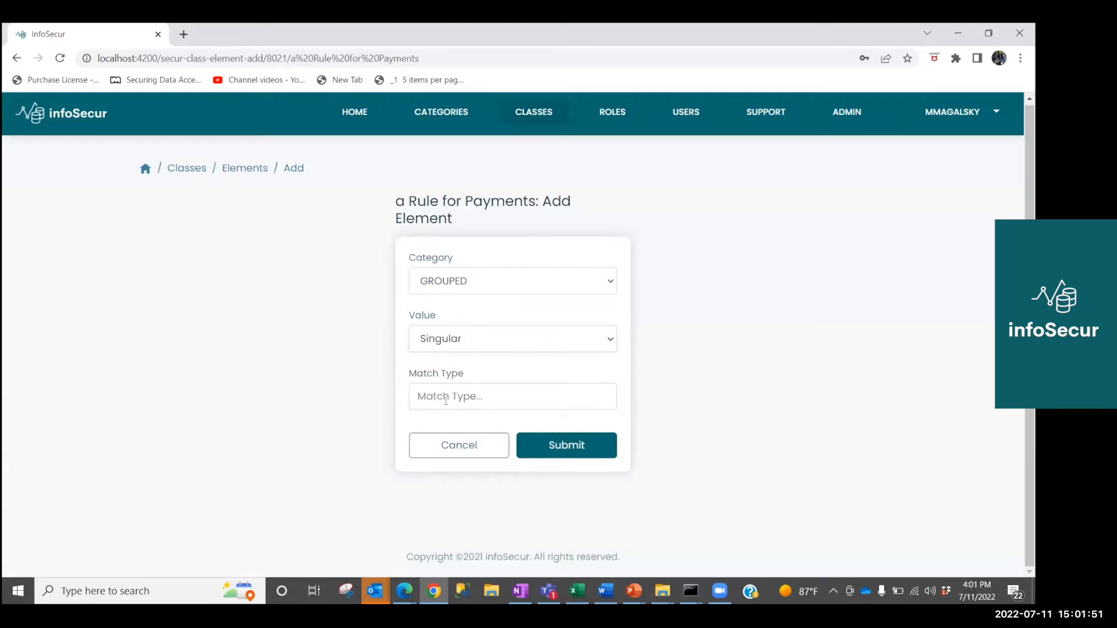
click(446, 400)
click(487, 429)
click(550, 445)
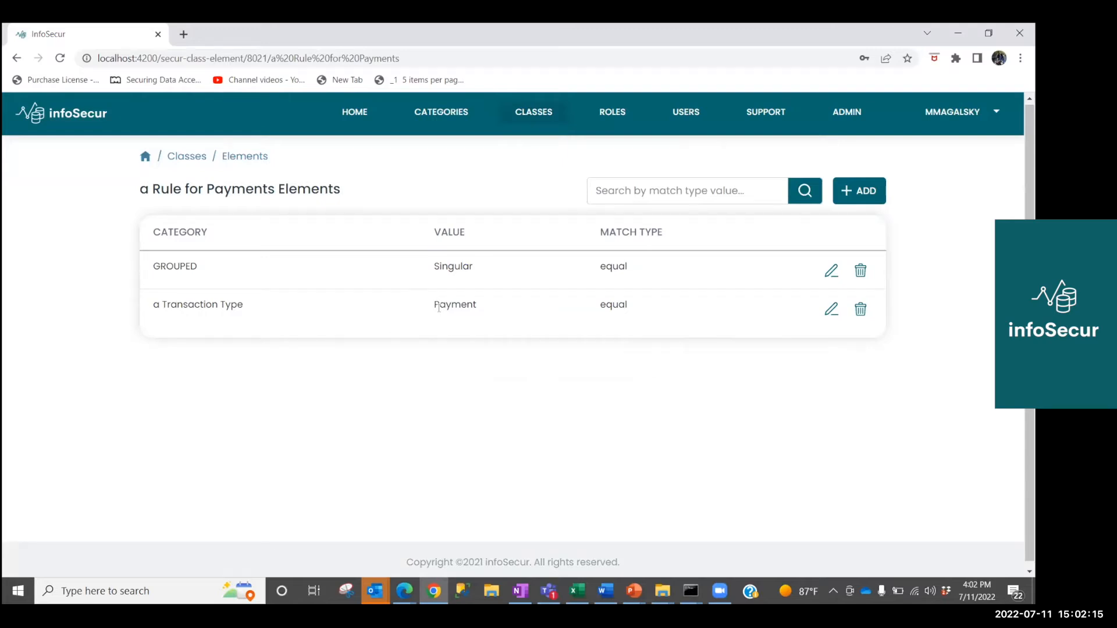
double_click(445, 265)
Step: Add an element to the payments rule with category Region, value W and match type "equal"
click(855, 192)
click(521, 282)
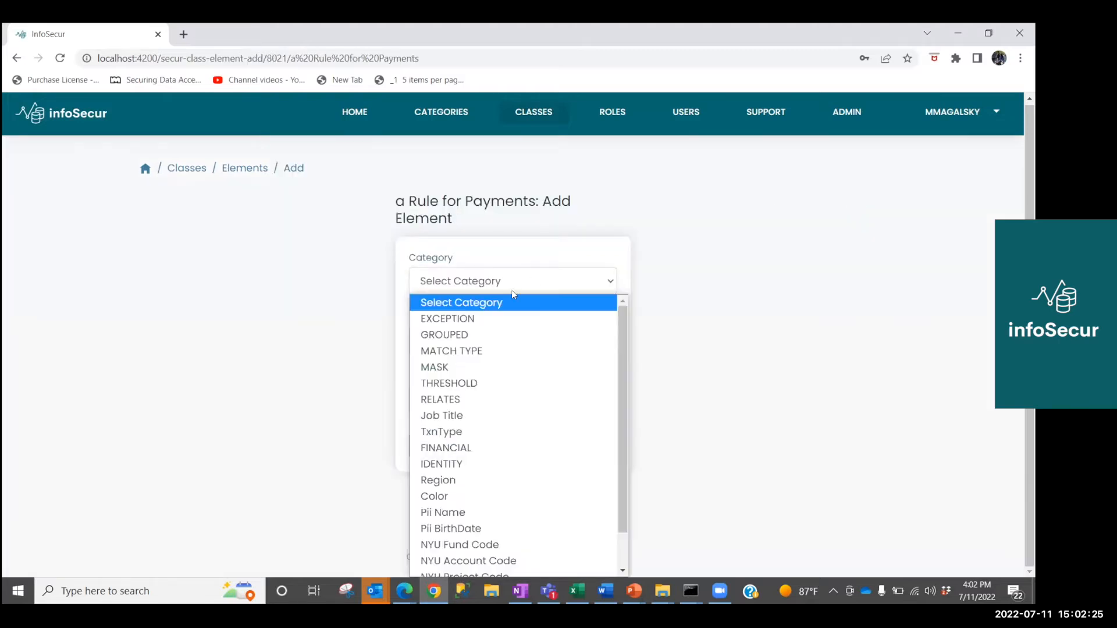
click(423, 483)
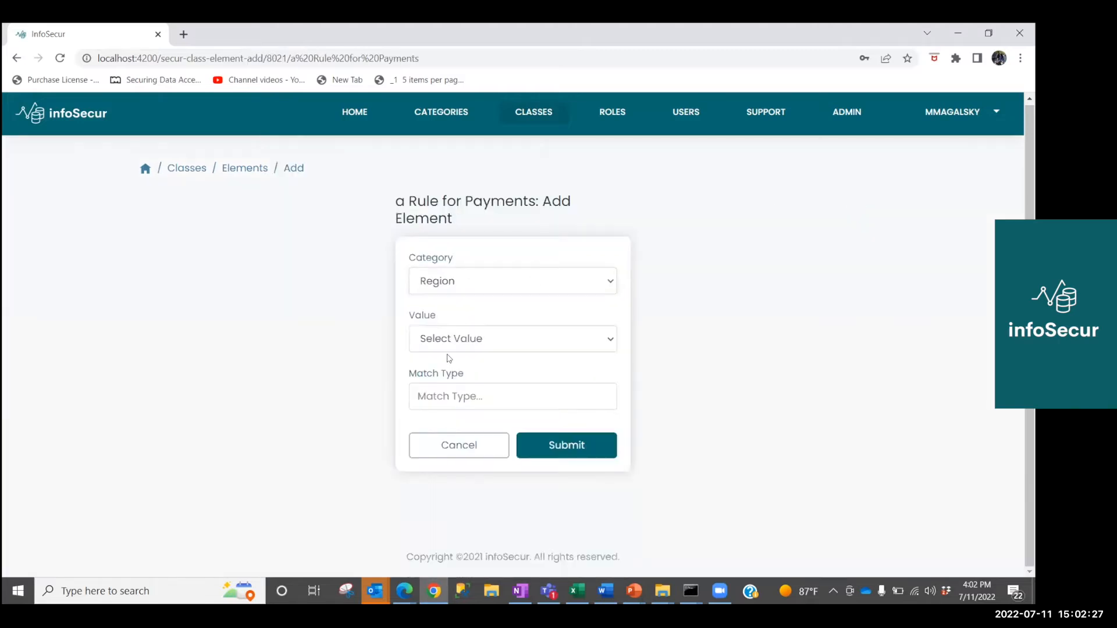
click(445, 340)
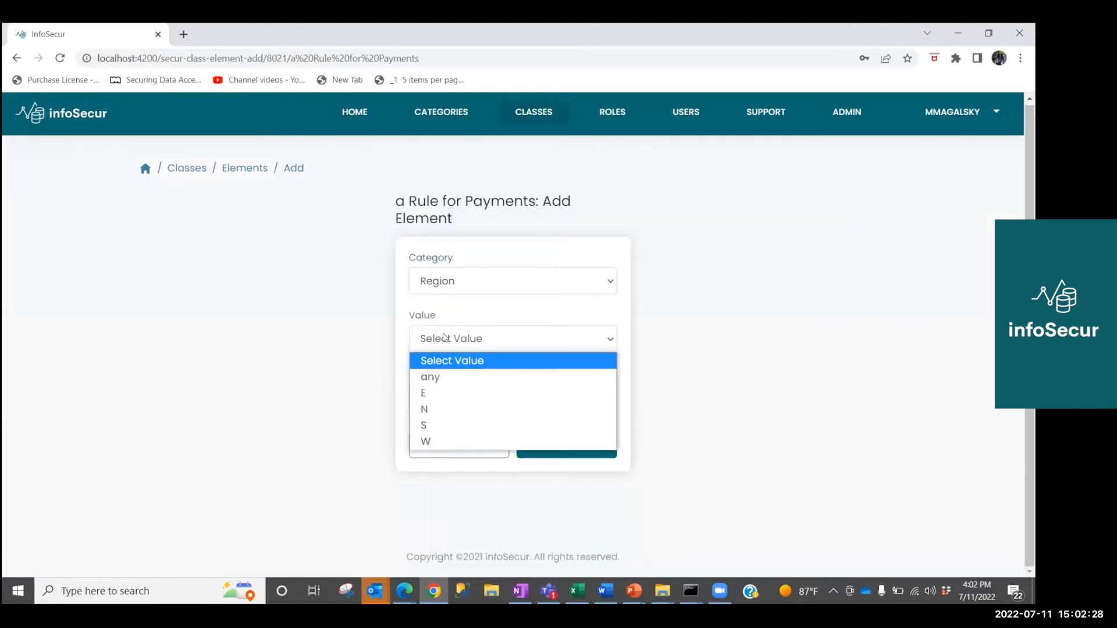
click(431, 440)
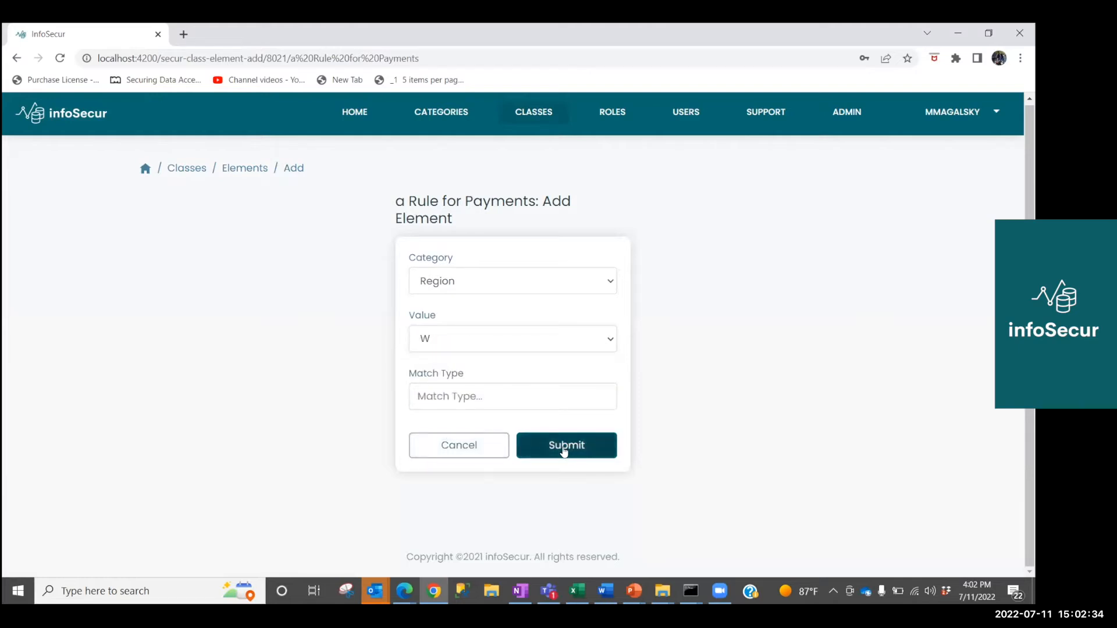
click(501, 395)
click(491, 431)
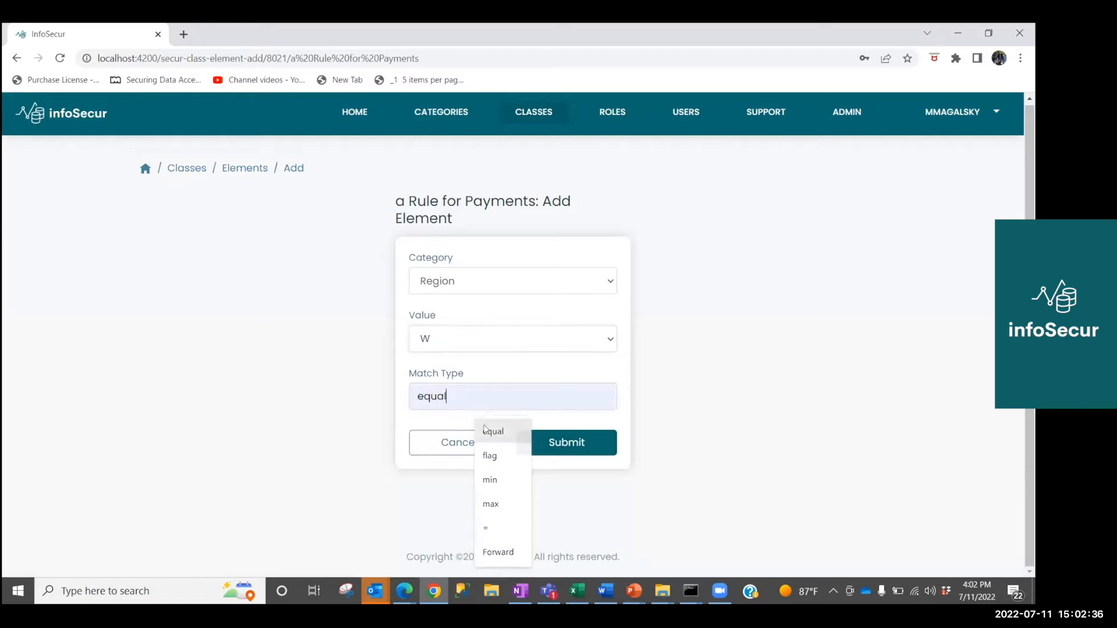
click(550, 446)
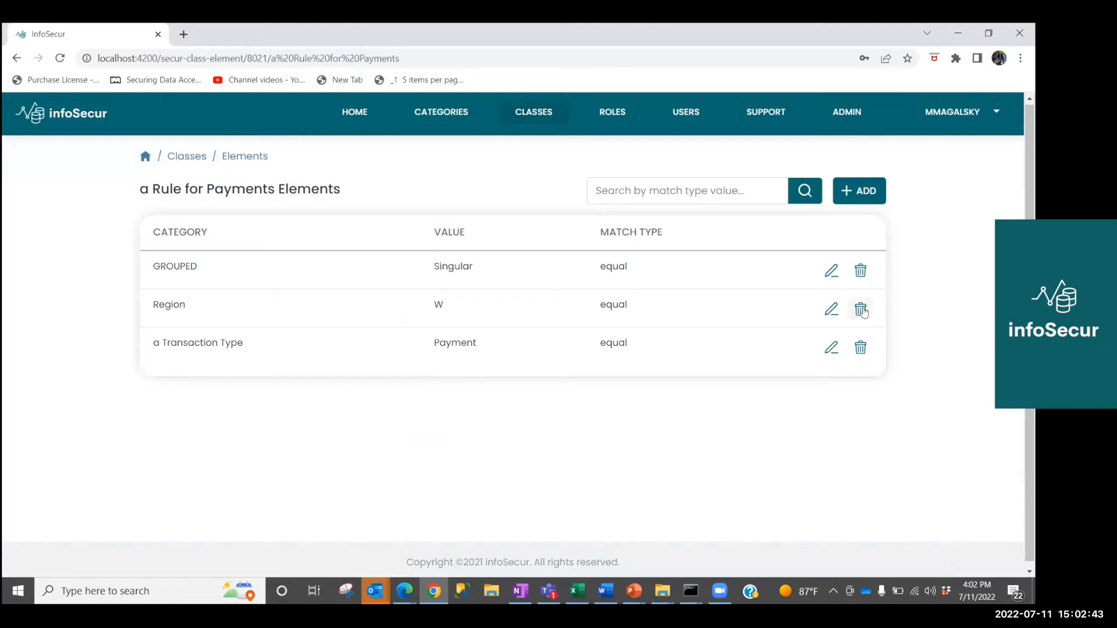
Step: Open the GROUPED element for editing, inspect its available value options and cancel the edit
click(832, 271)
click(604, 321)
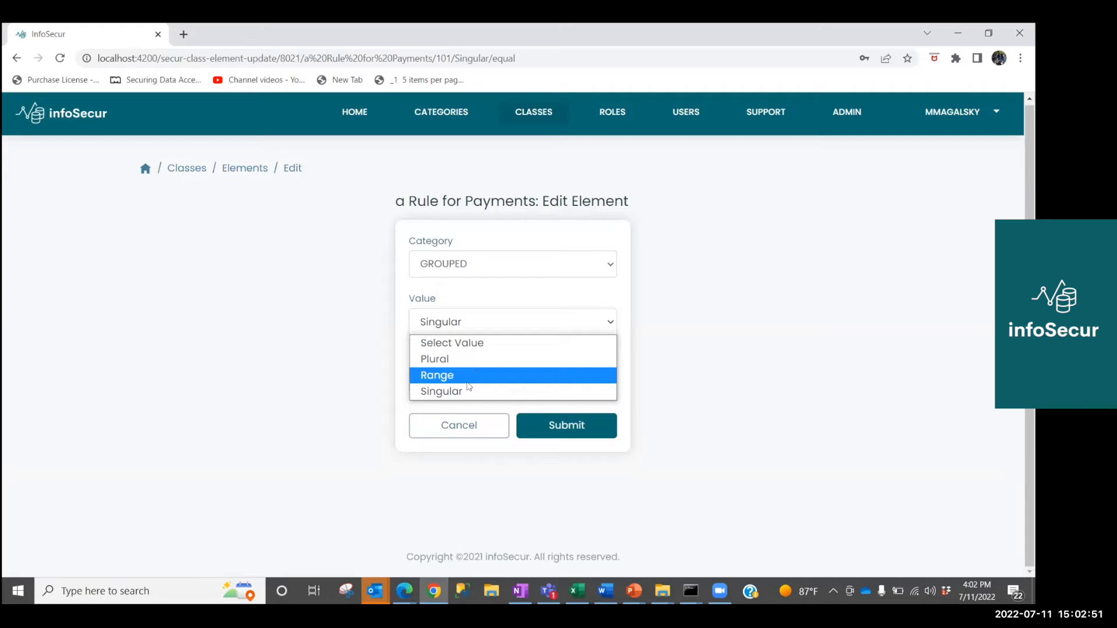
click(460, 425)
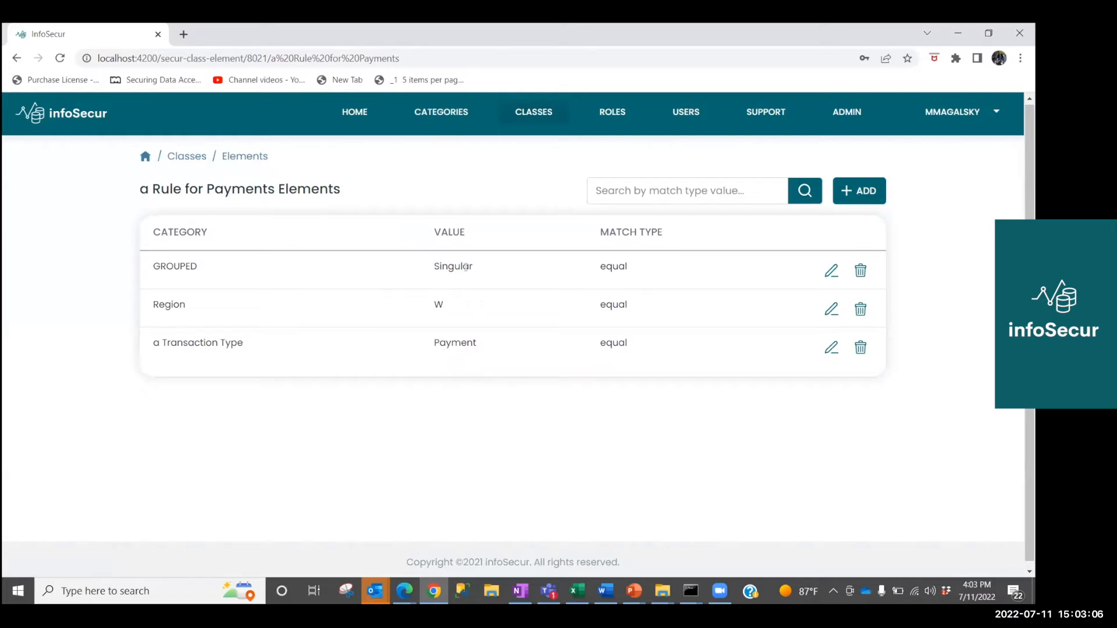
Step: Delete the Region element from the "a Rule for Payments" class and confirm the deletion
click(861, 309)
click(561, 229)
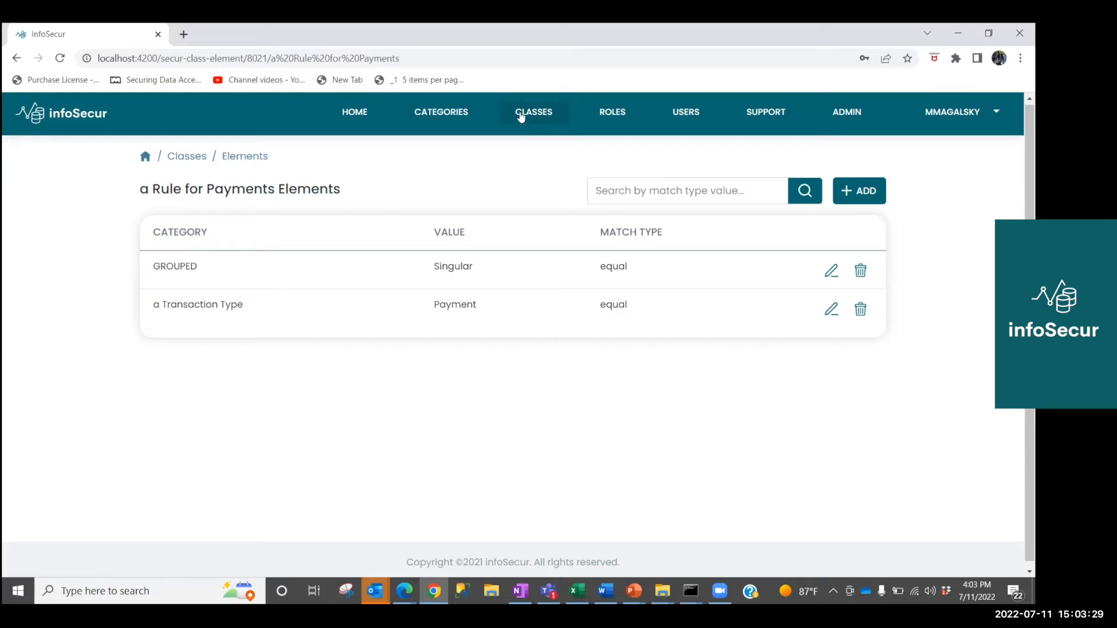
Step: Open the signed-in administrator's record among the users and assign it the Viewer role
click(692, 114)
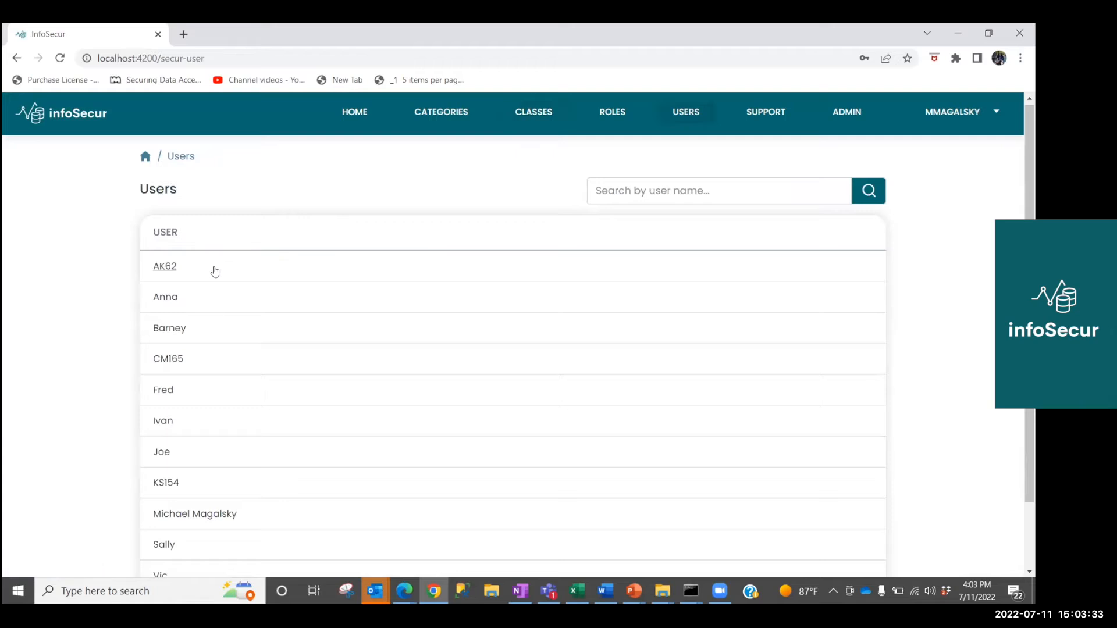
click(181, 512)
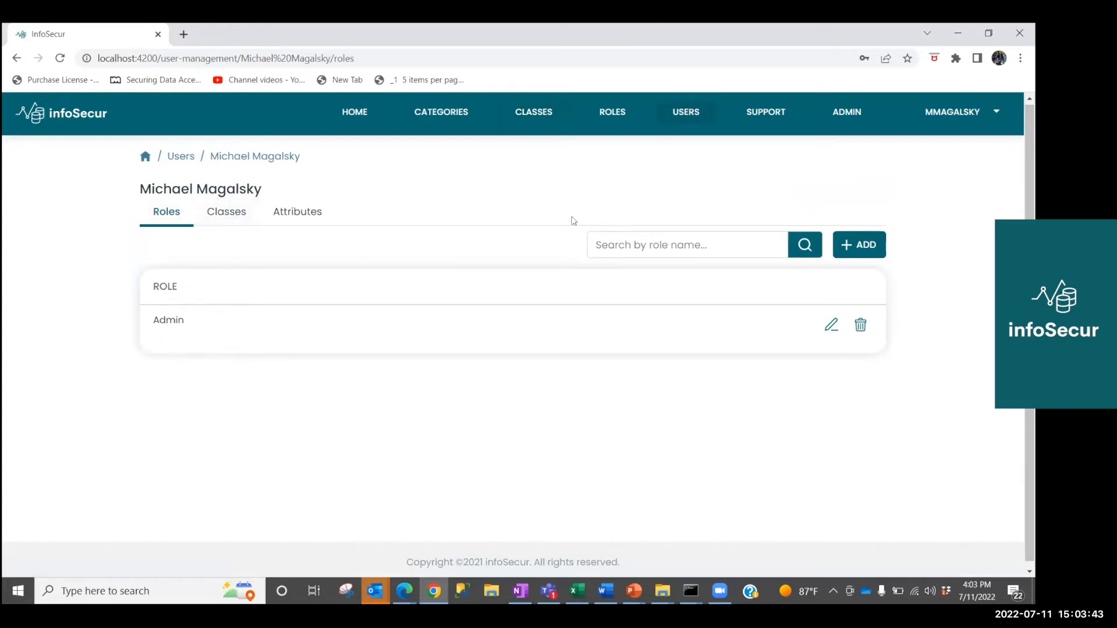
click(855, 244)
click(544, 263)
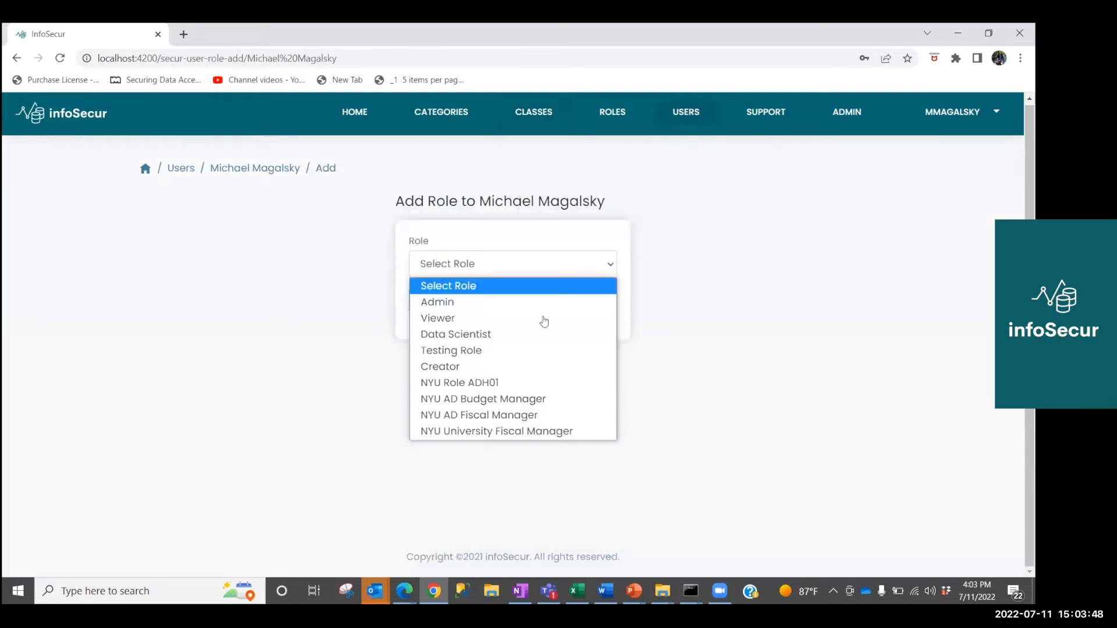
key(Return)
click(575, 291)
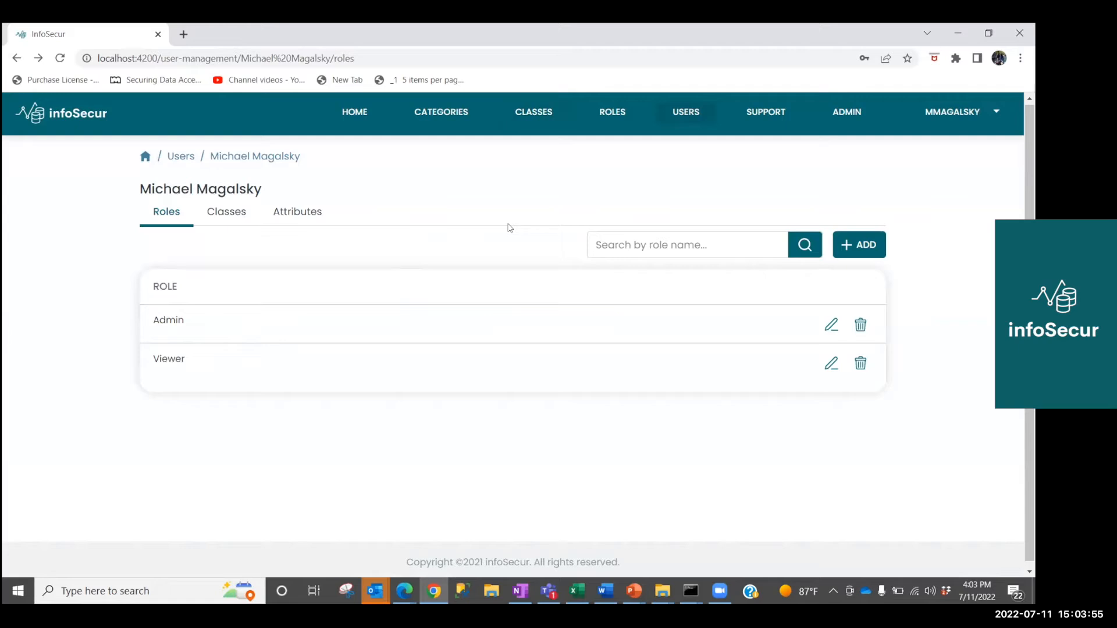
Step: Consult the policy diagram in the slide show, return to the browser and examine the elements of the "a Rule for Payments" class
key(alt+Tab)
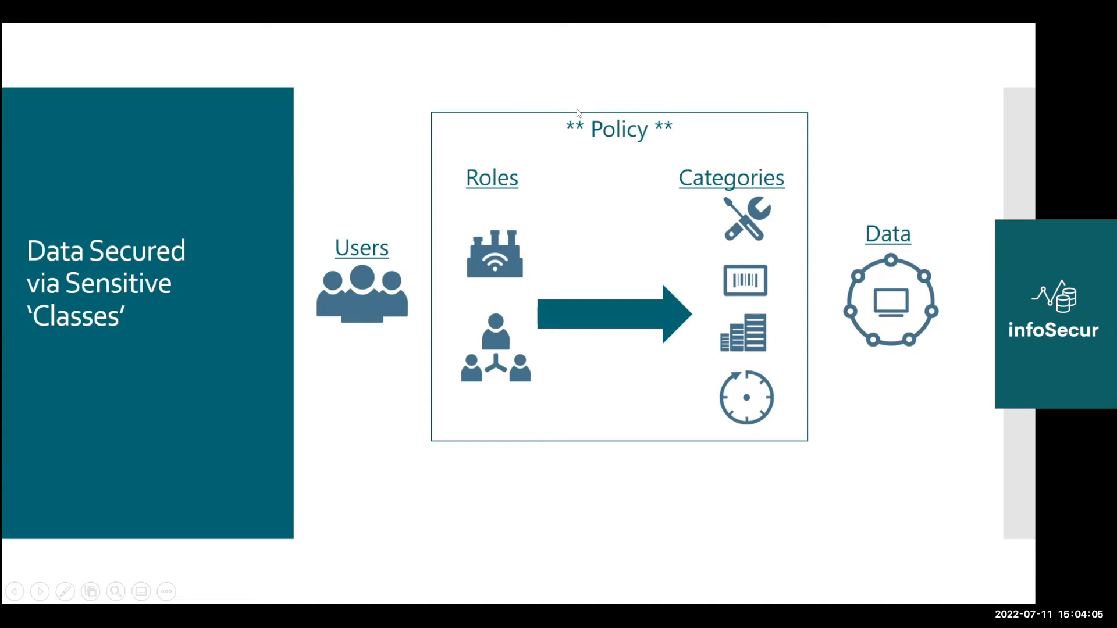
key(alt+Tab)
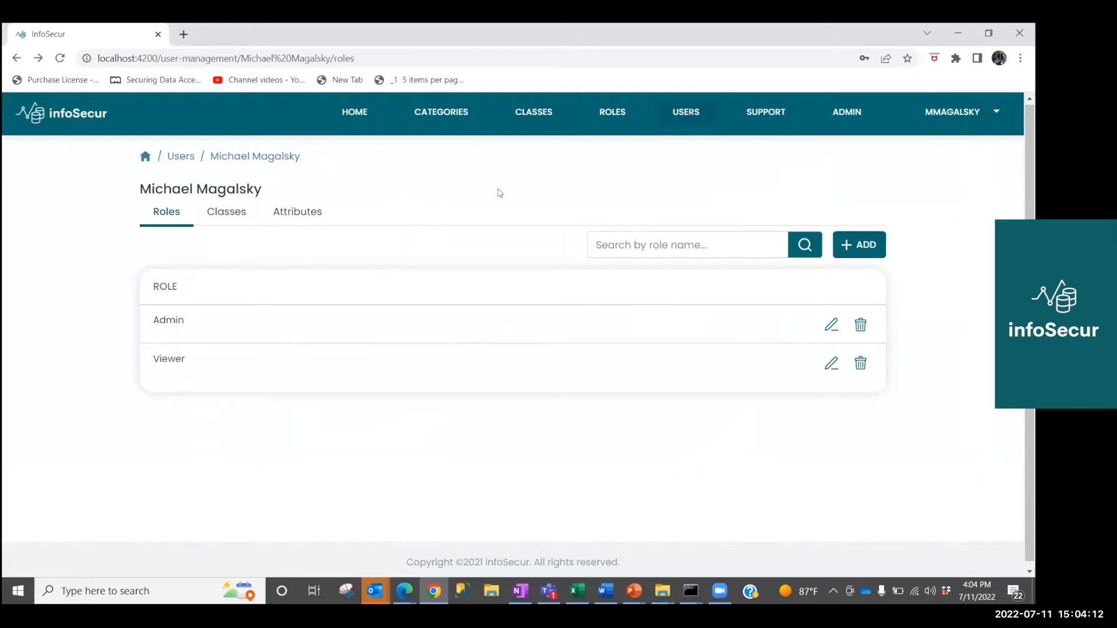
click(527, 115)
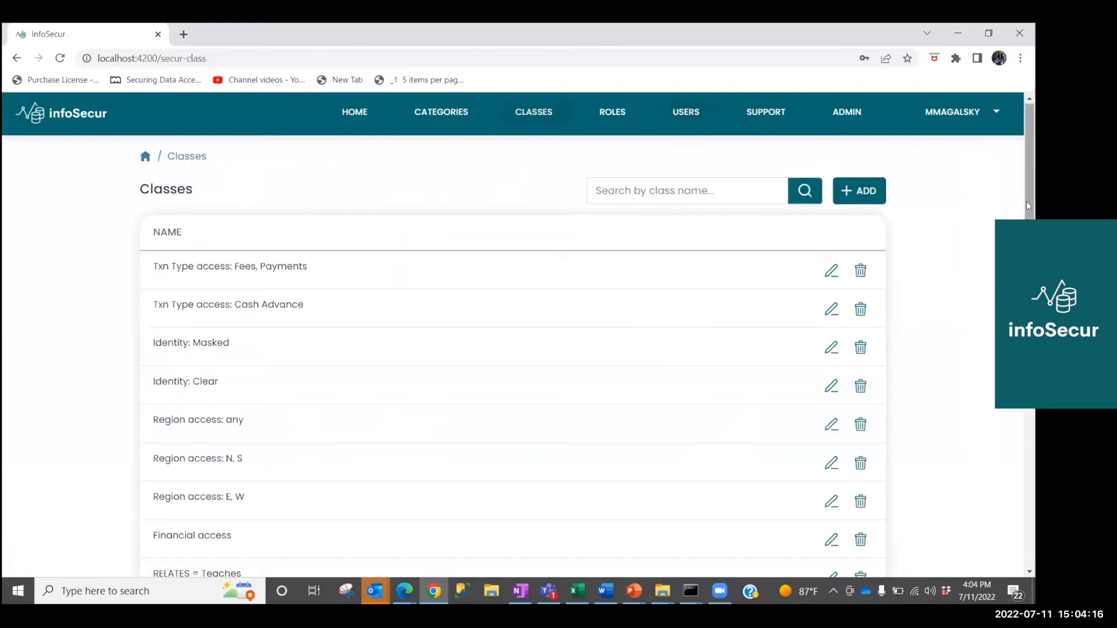
drag(1028, 201, 992, 529)
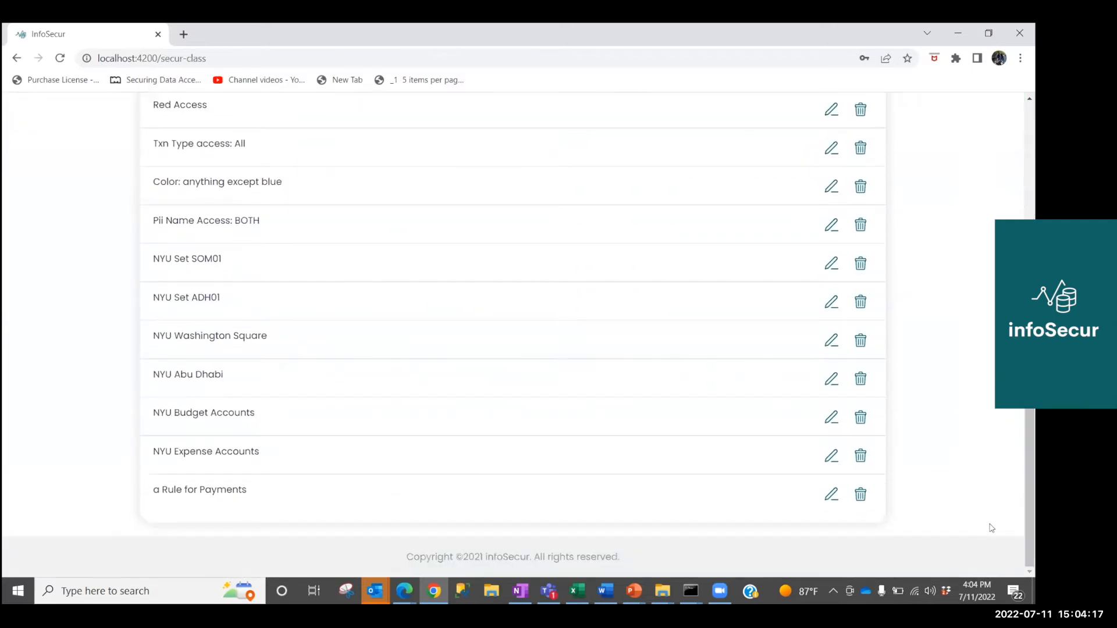
click(196, 491)
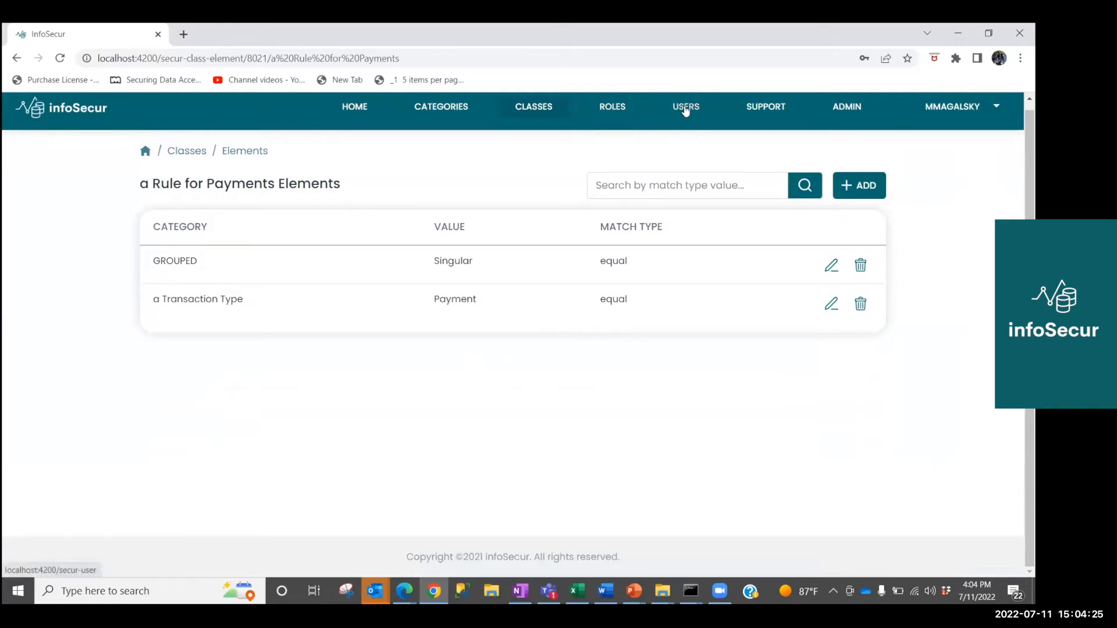
Step: Add a policy to the Admin role that grants the "a Rule for Payments" class
click(611, 109)
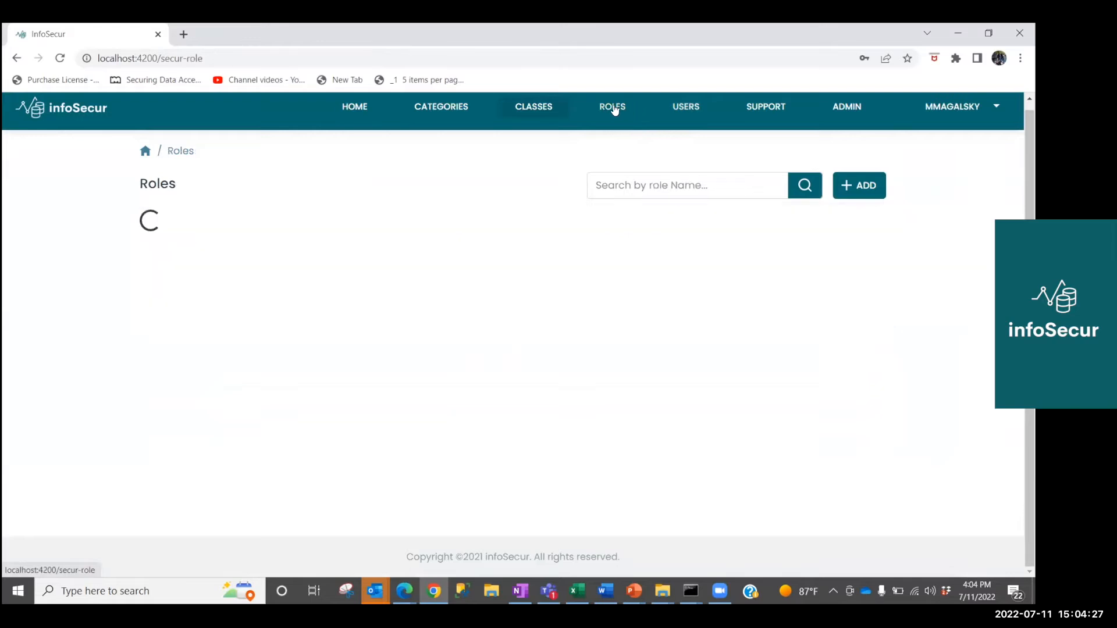
click(170, 262)
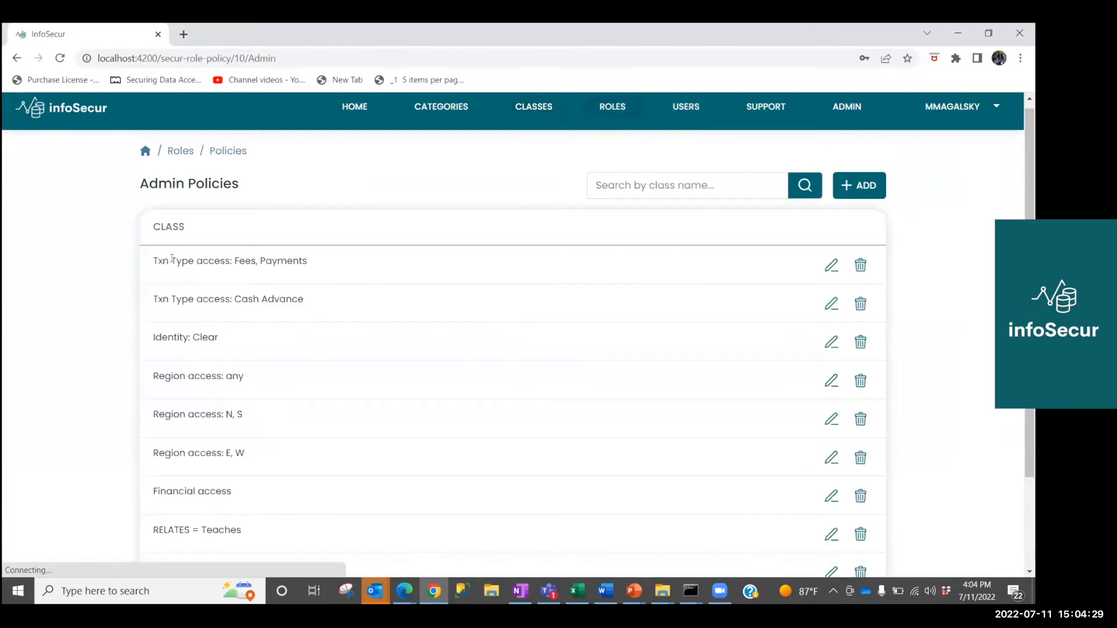
click(860, 184)
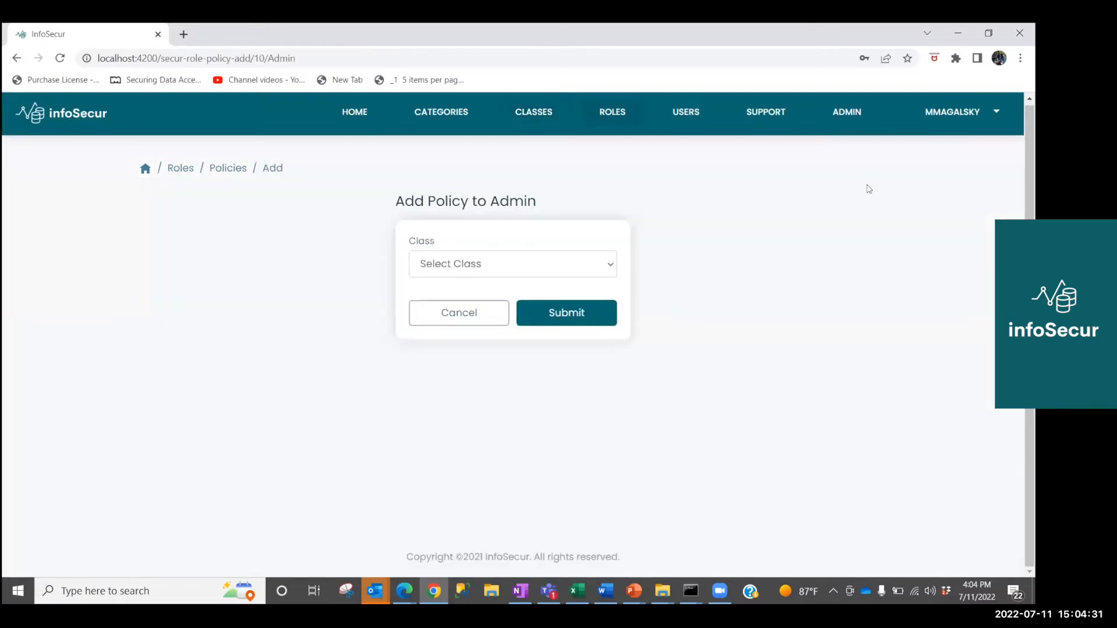
click(448, 267)
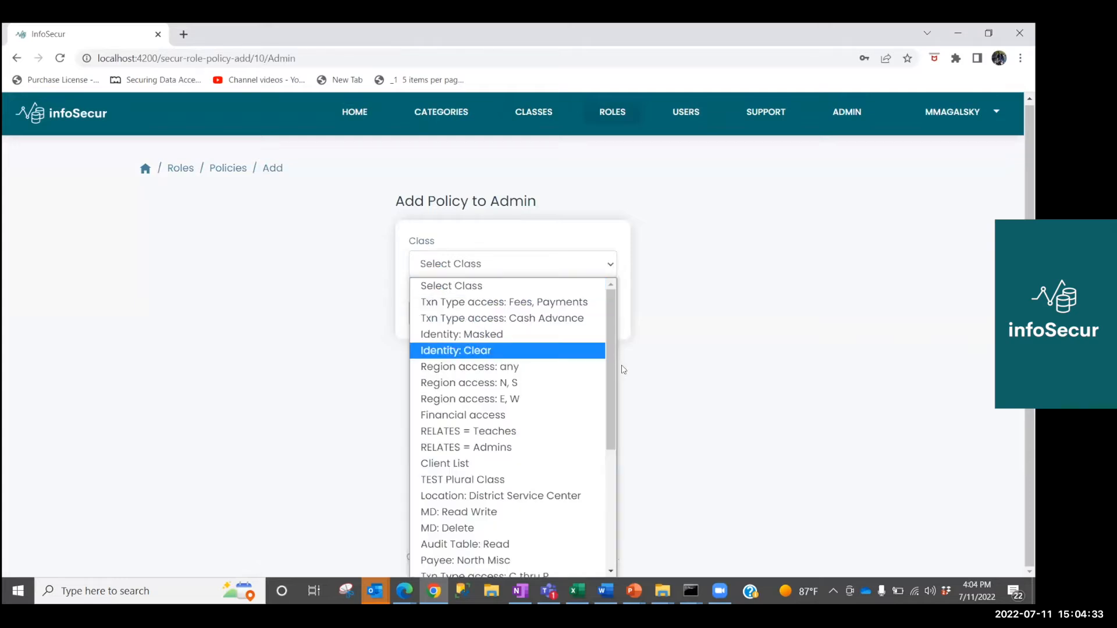
scroll(612, 374, down, 4)
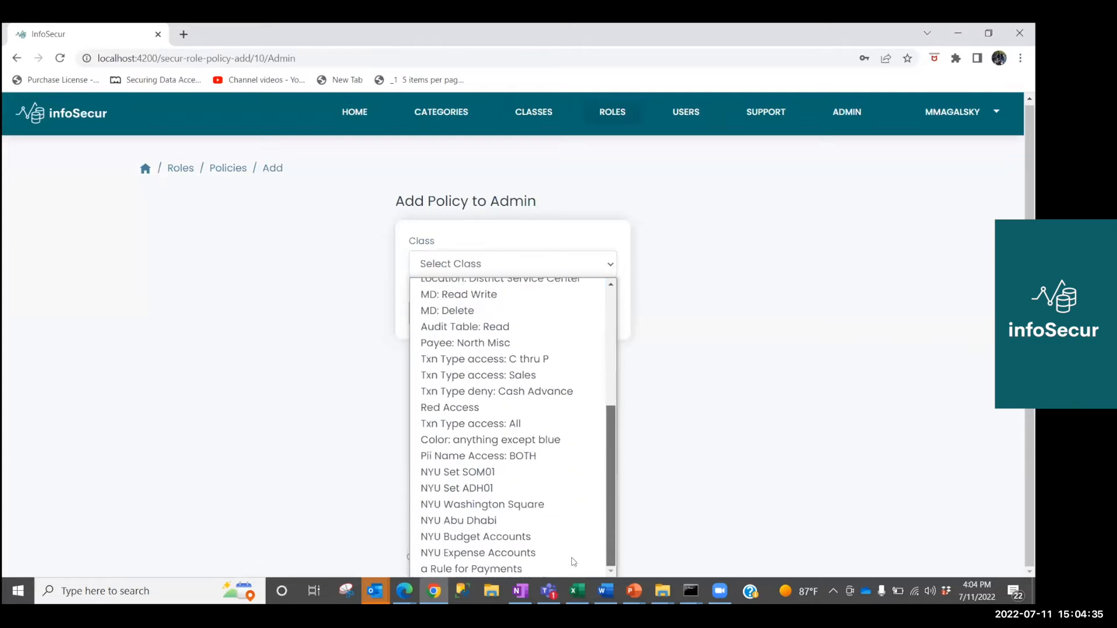
click(519, 569)
click(559, 311)
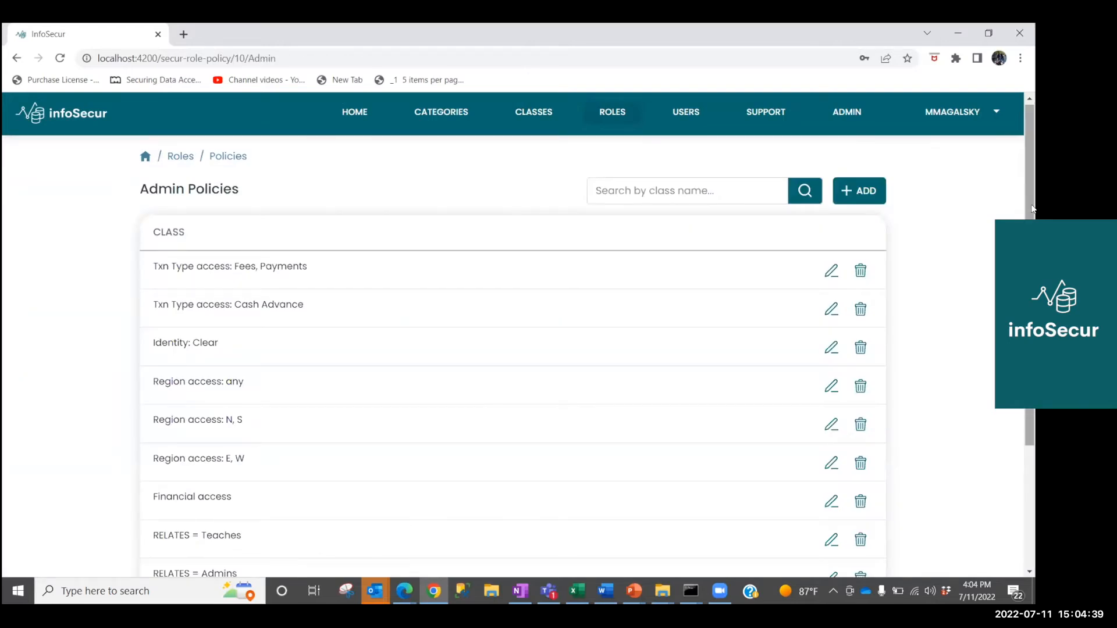
Step: Check the second page of the Admin role's policies and revisit the policy diagram in the slide show
scroll(560, 311, down, 3)
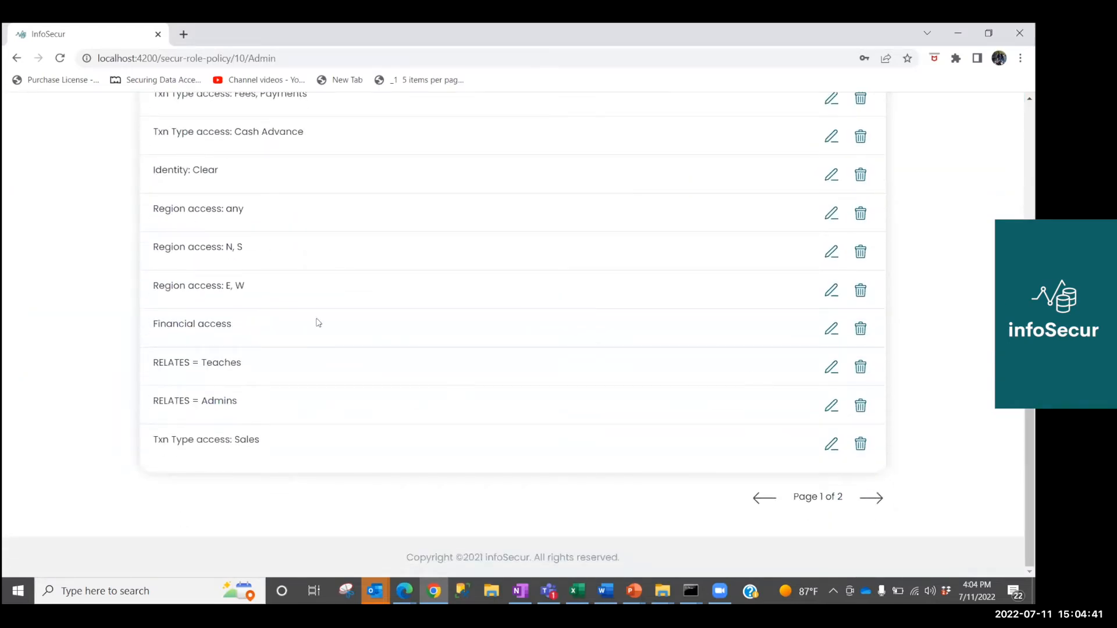
drag(1030, 372, 1029, 368)
click(876, 506)
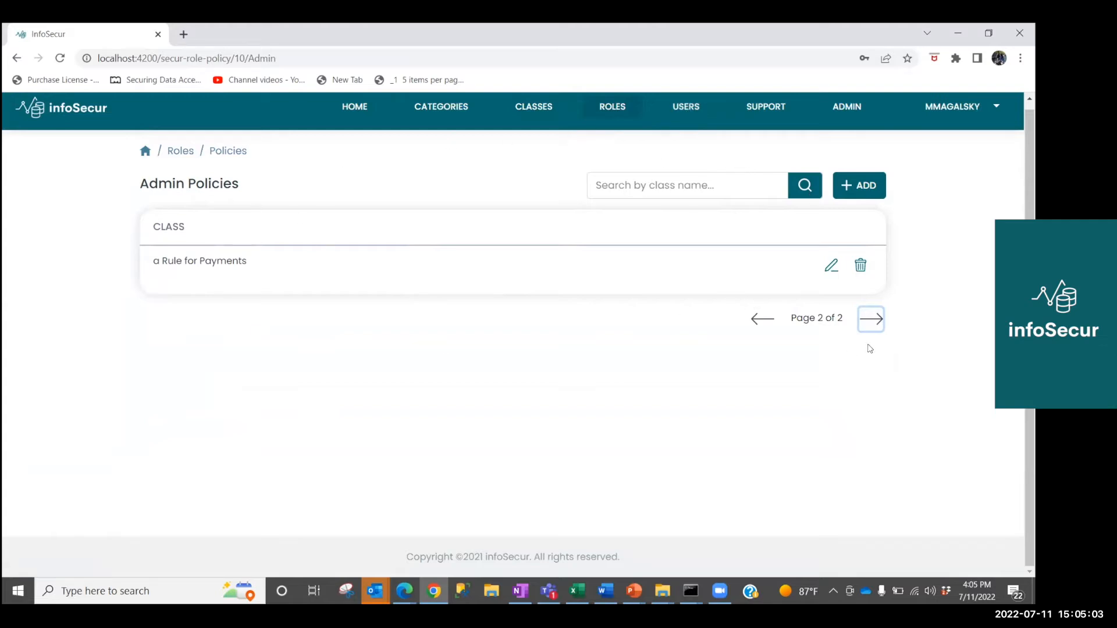
key(alt+Tab)
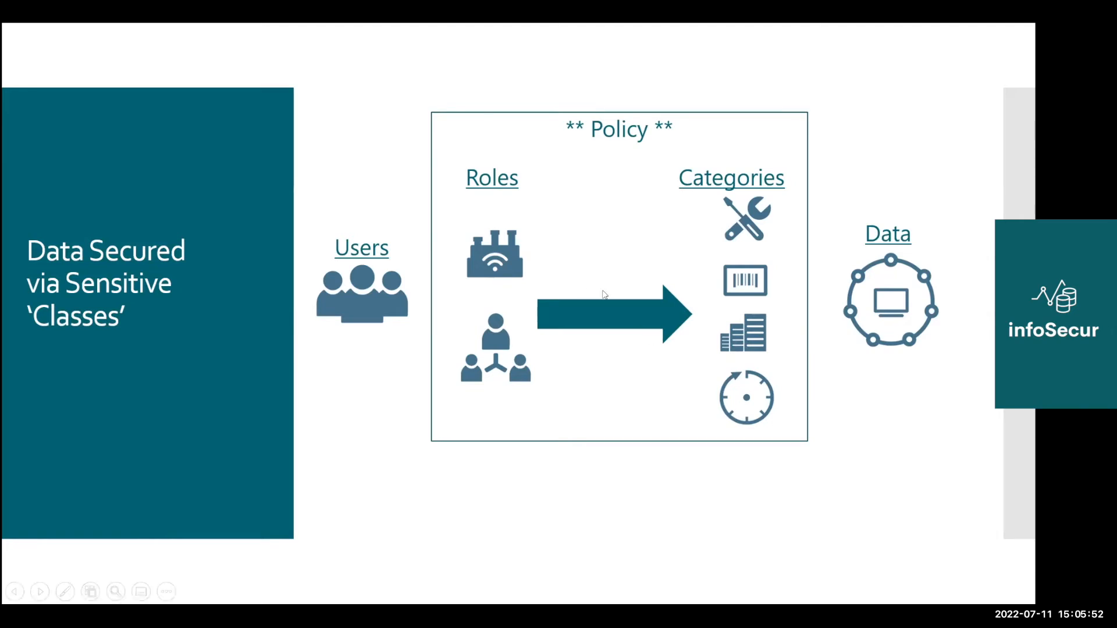
key(alt+Tab)
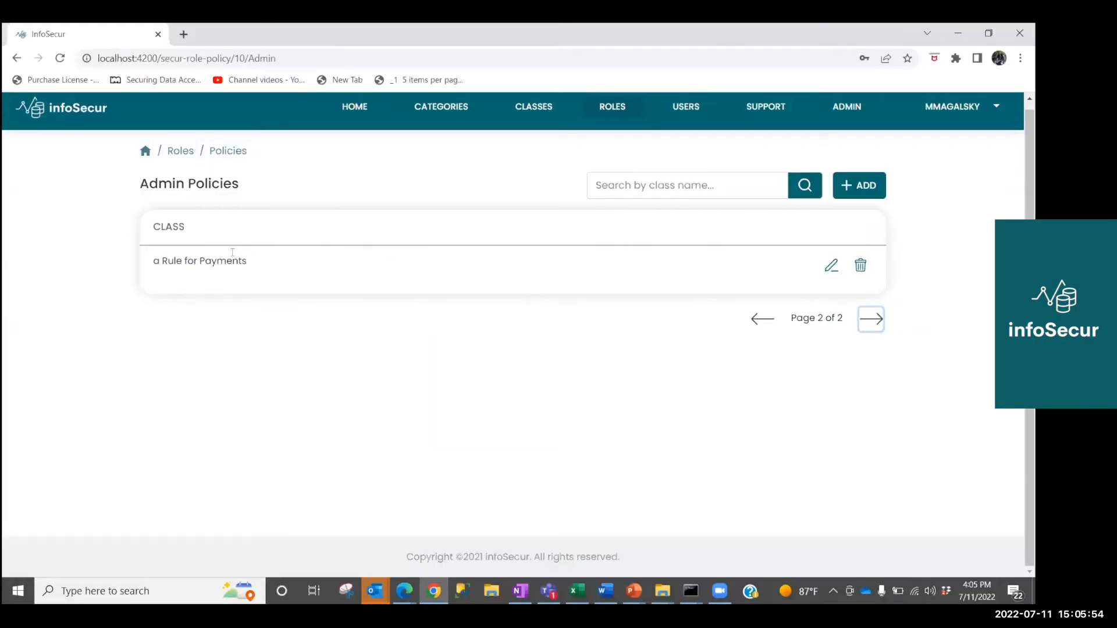
Step: Add an element to the "a Rule for Payments" class with category a Transaction Type, value Sale and match type equal
click(519, 113)
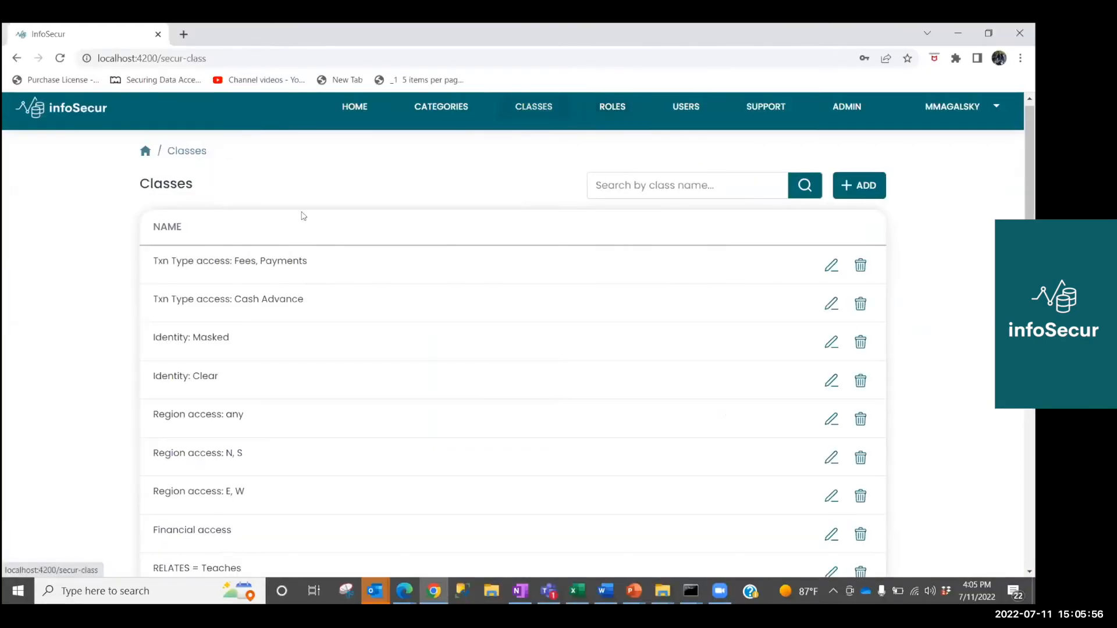
drag(1030, 247, 1021, 525)
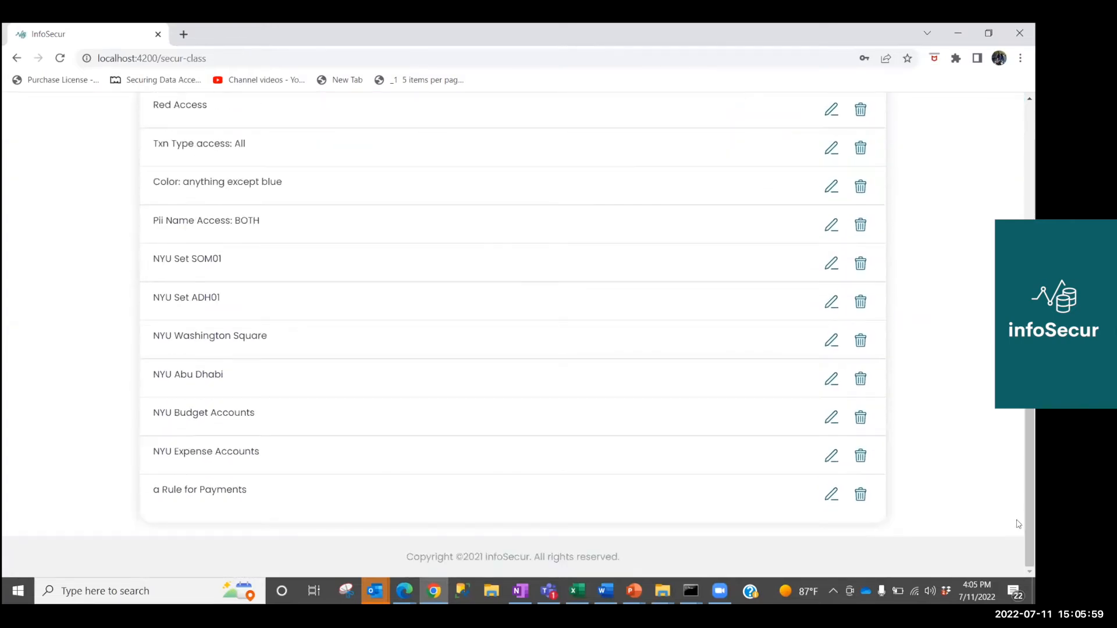
click(213, 490)
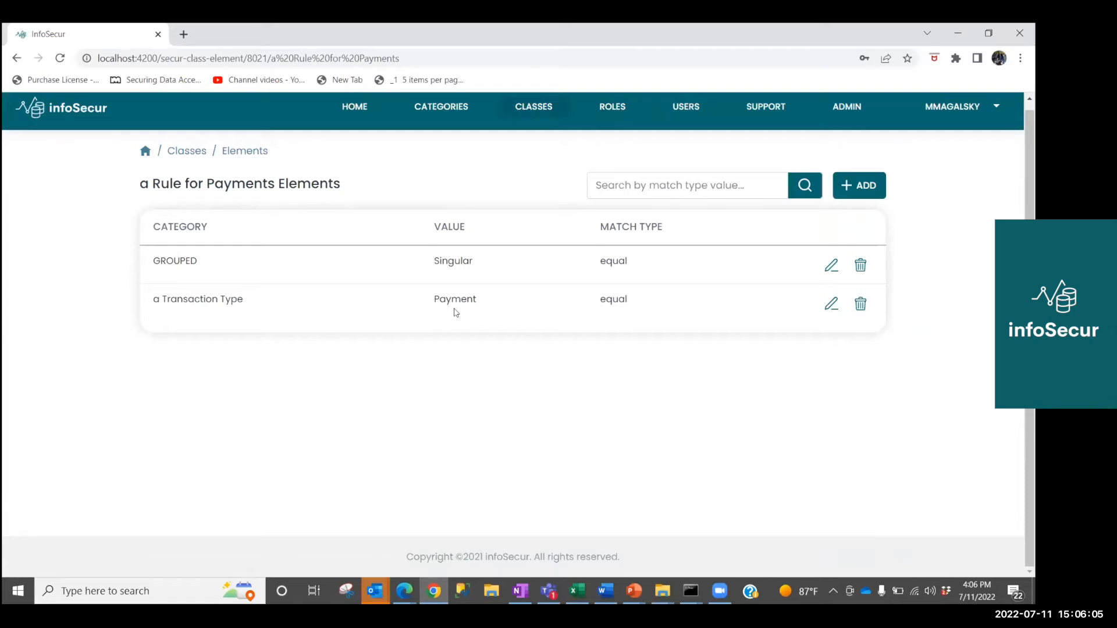
click(855, 192)
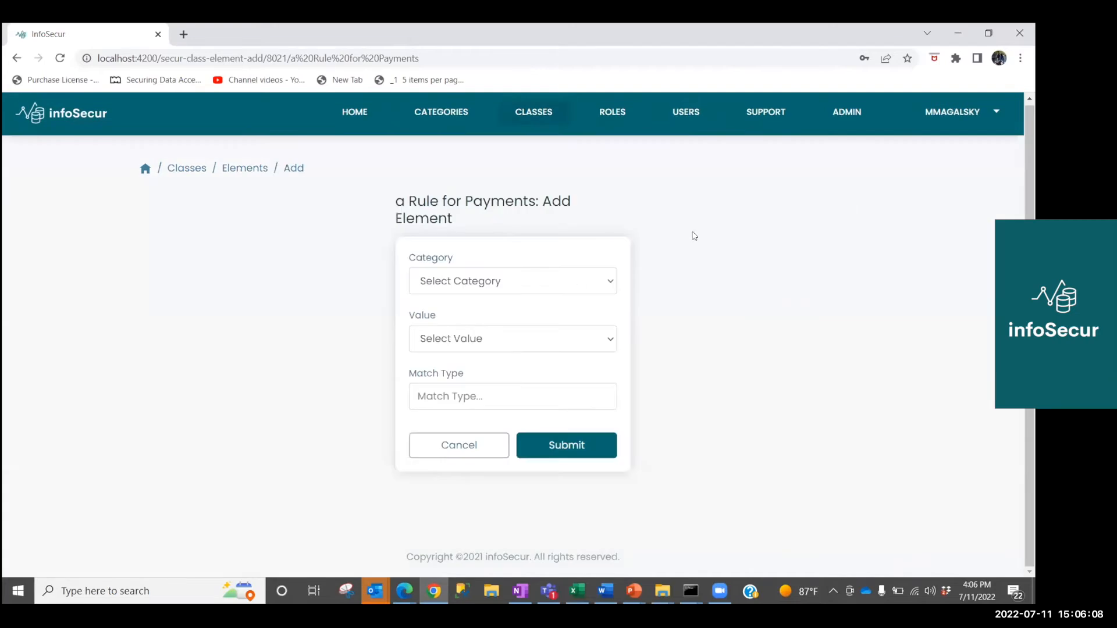
click(526, 283)
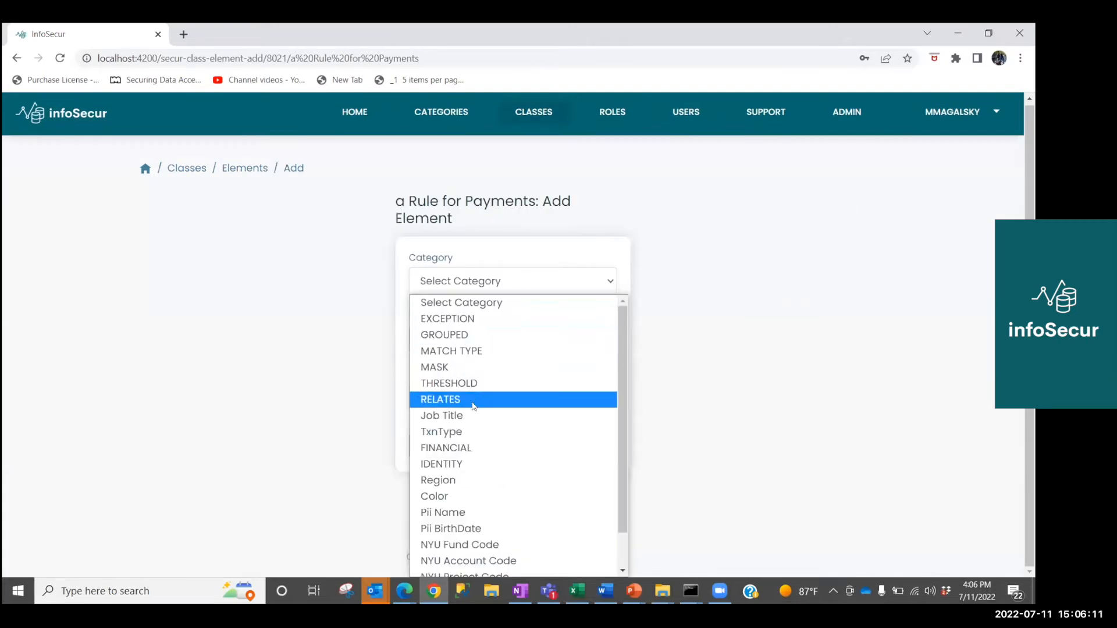
scroll(465, 567, down, 1)
click(474, 568)
click(451, 339)
click(438, 410)
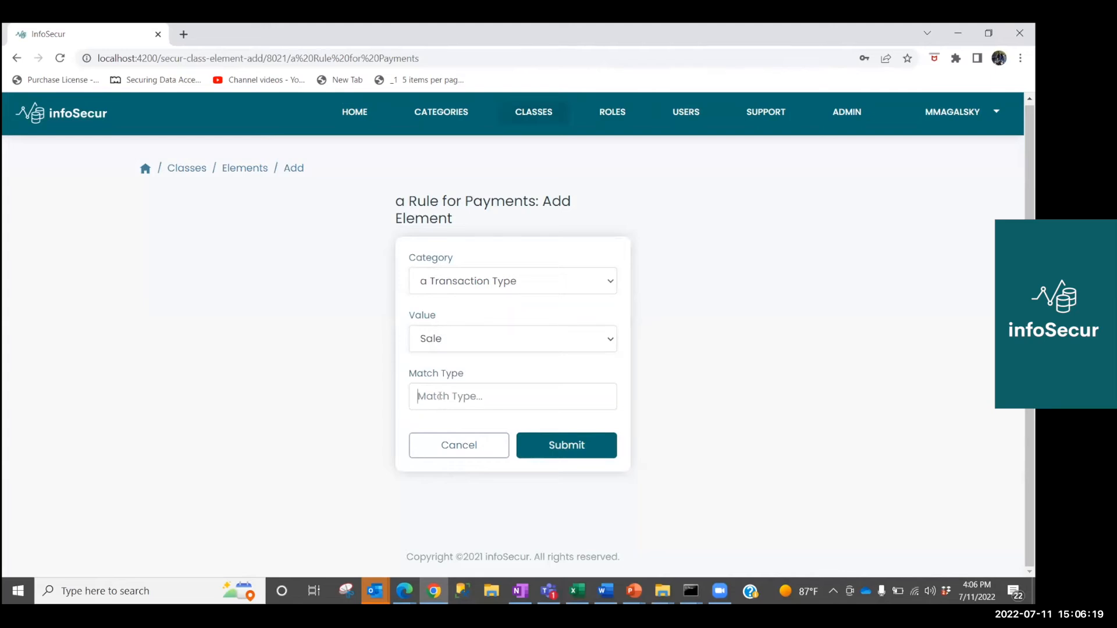
click(440, 396)
click(491, 431)
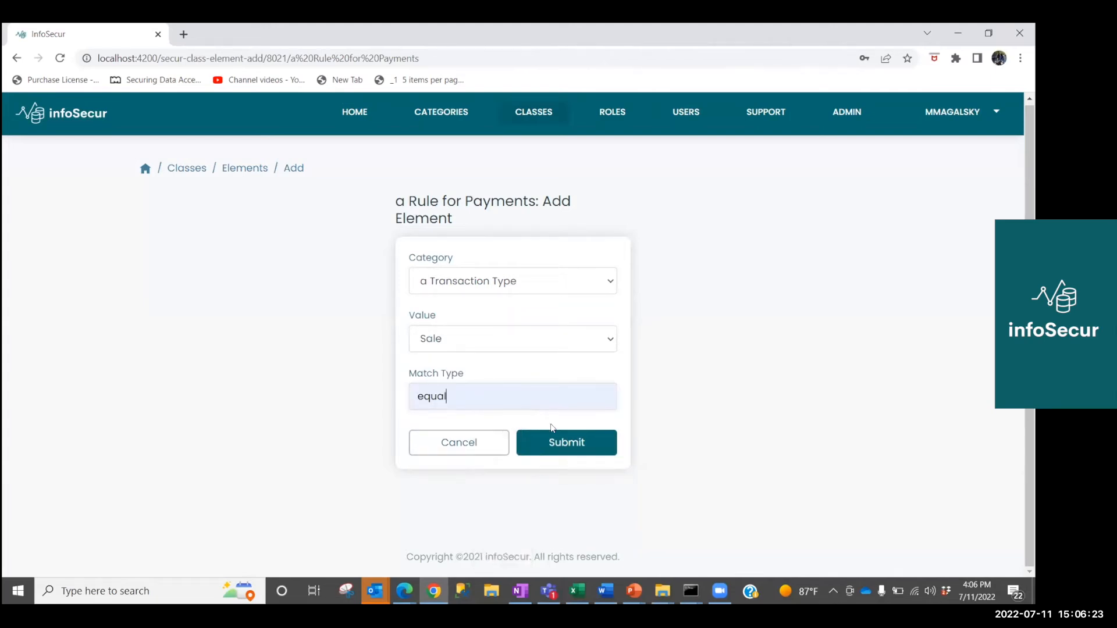
click(570, 444)
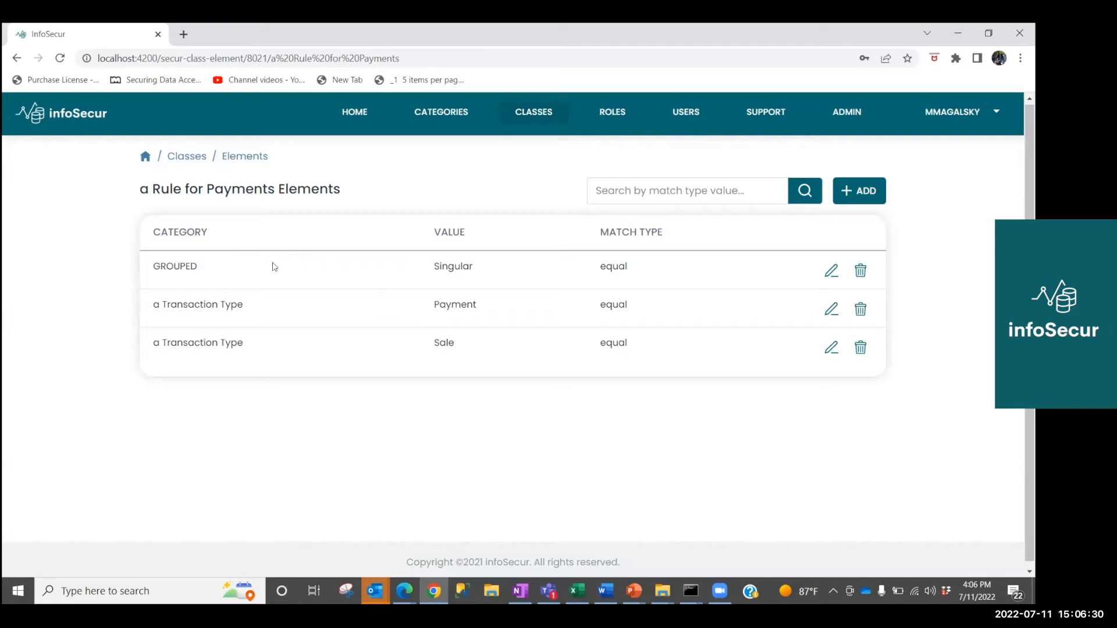
Step: Examine the payments rule's elements, comparing the Singular grouping with the two transaction type values
double_click(454, 266)
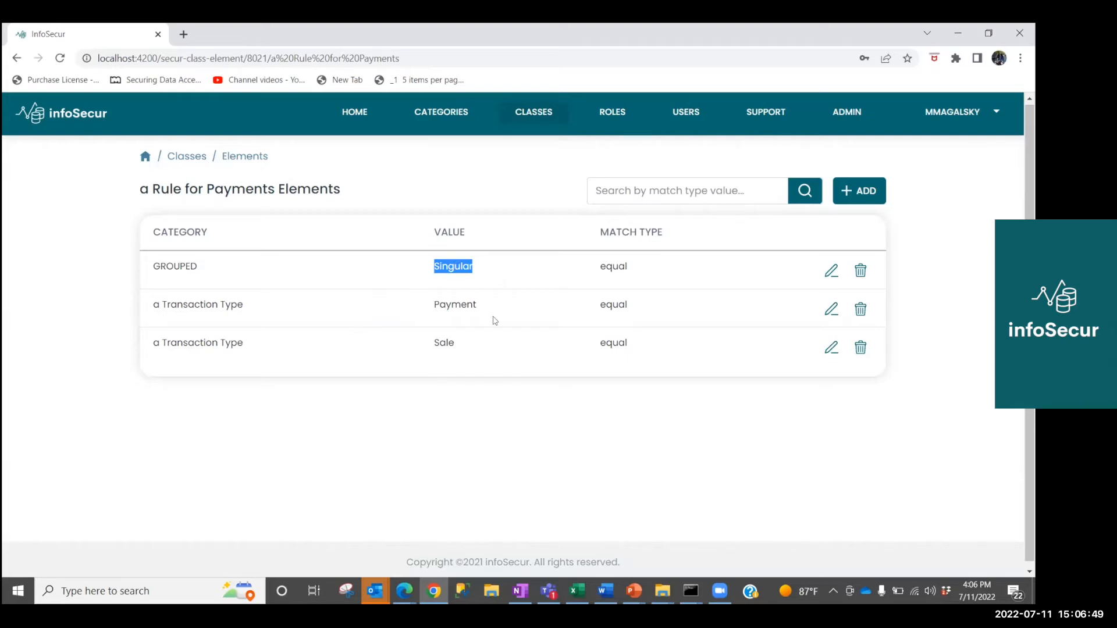
drag(241, 343, 248, 308)
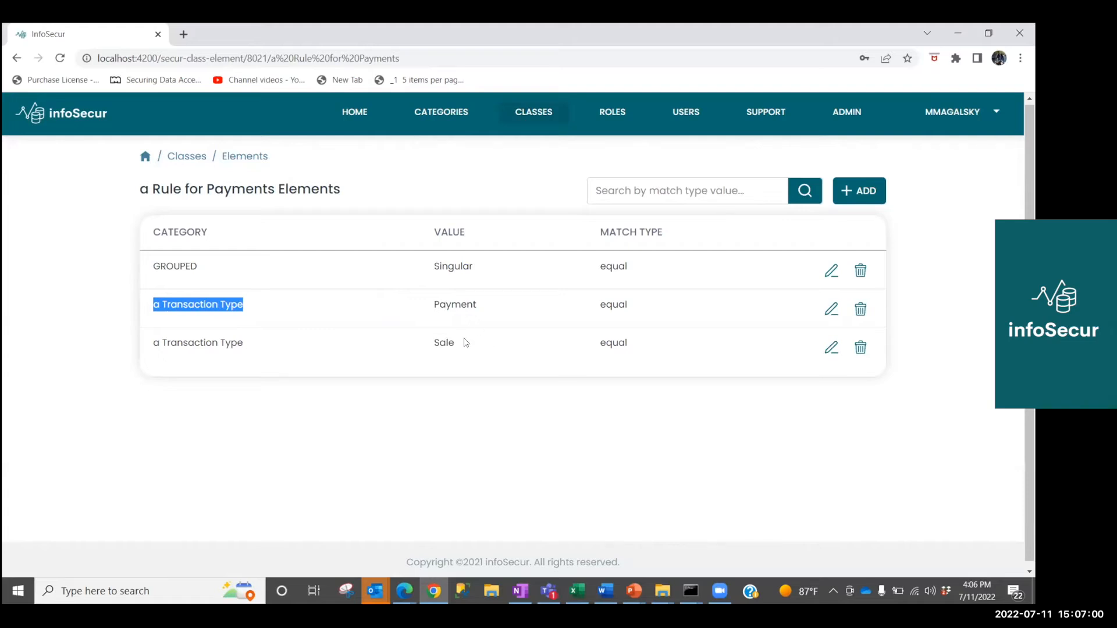
drag(434, 305, 464, 348)
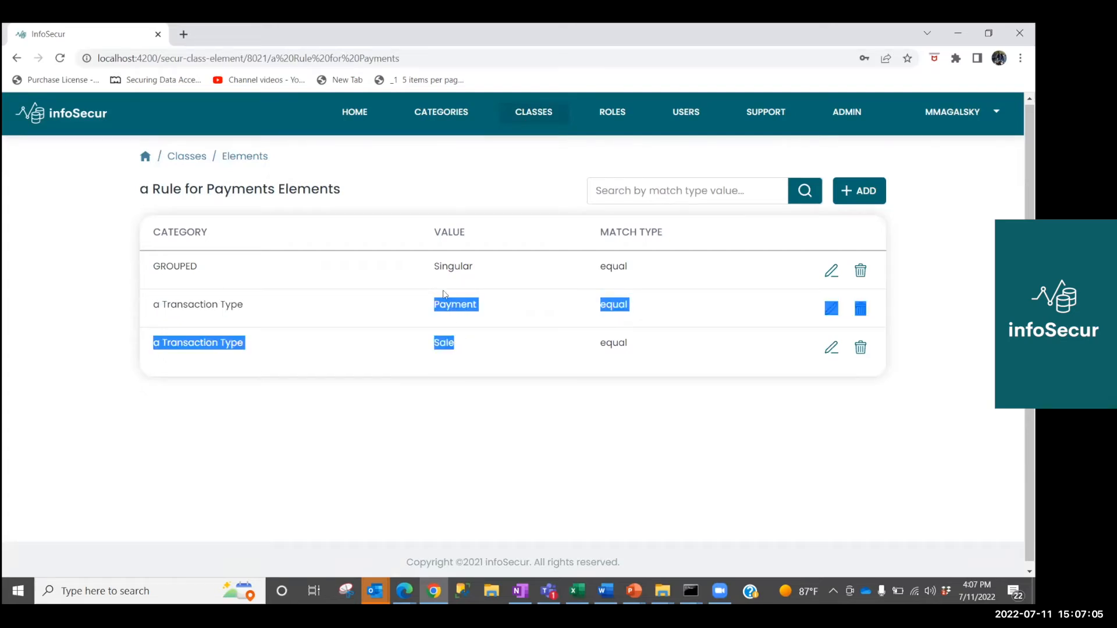
click(423, 307)
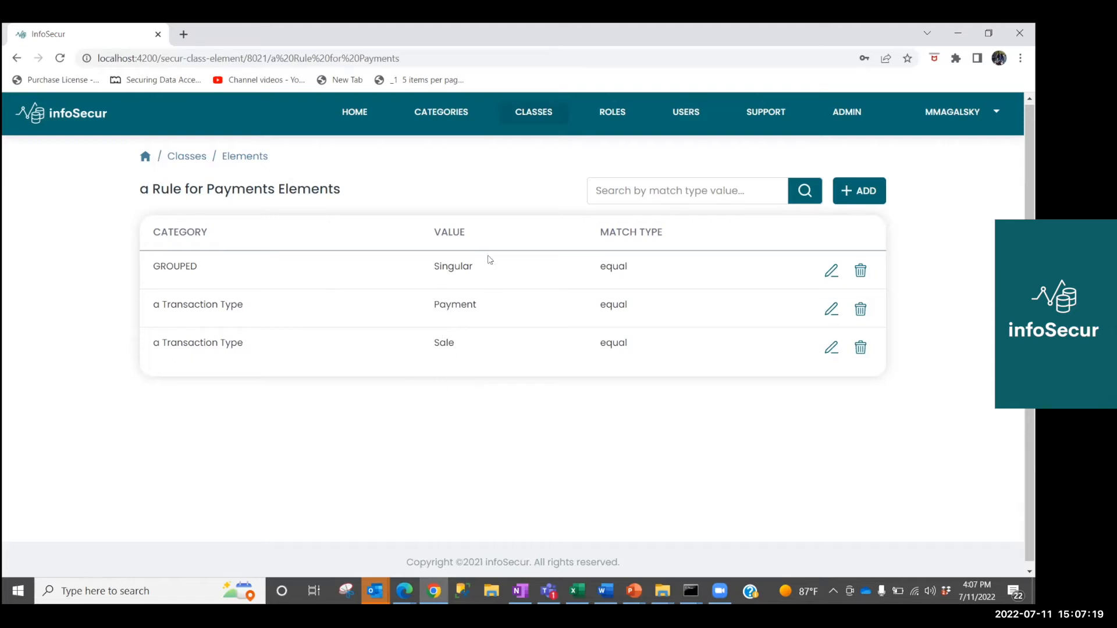
drag(244, 304, 150, 305)
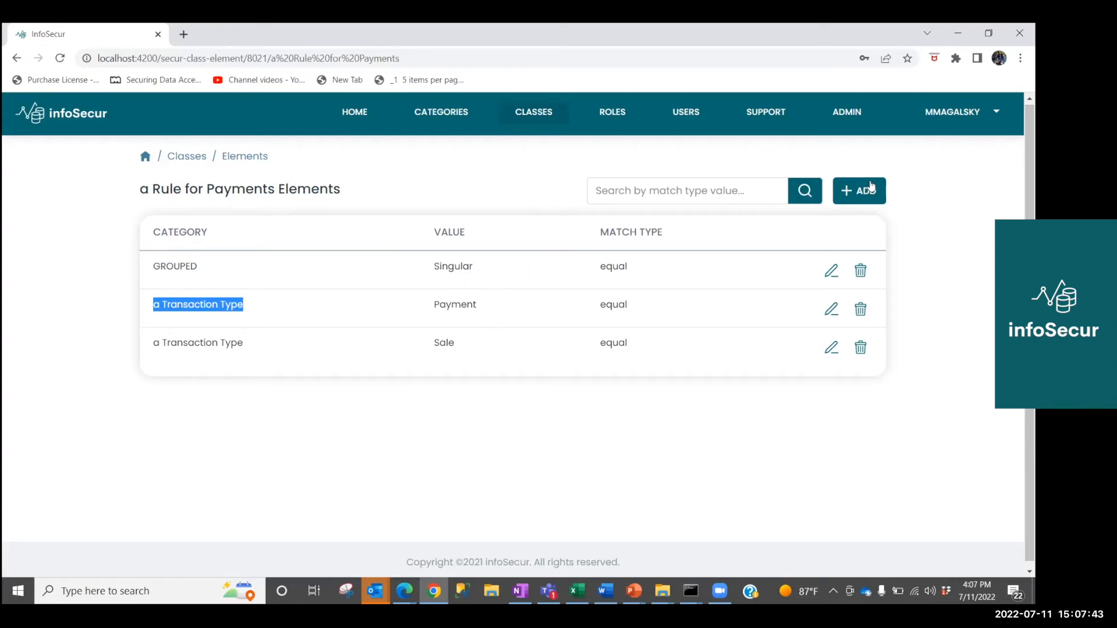
Step: Start a new category and enter "a Number Range" as its name
click(533, 113)
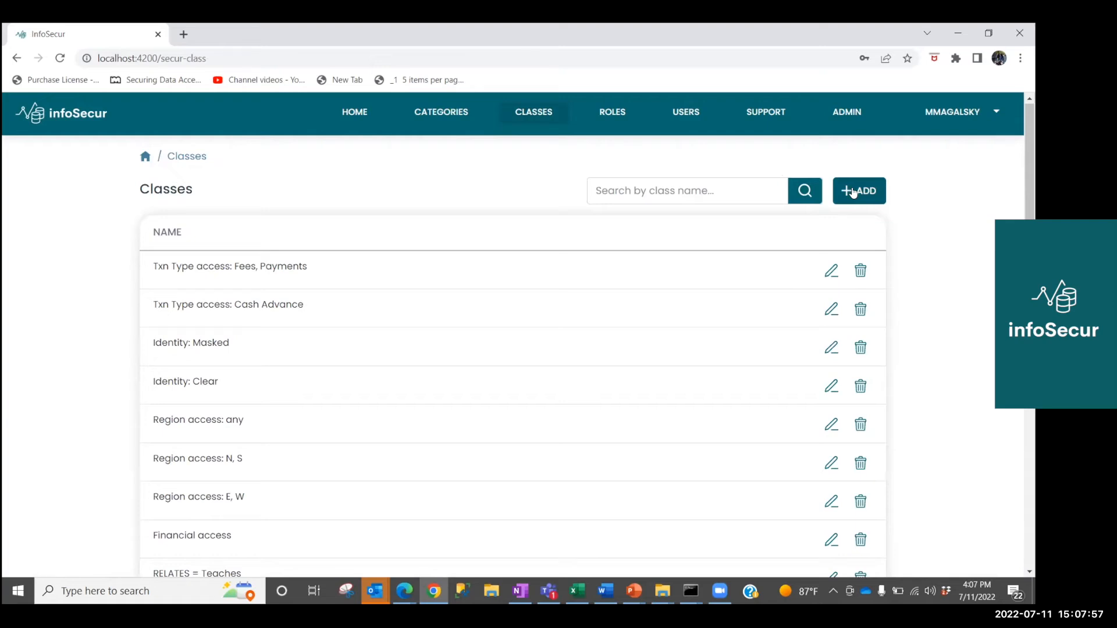
click(440, 114)
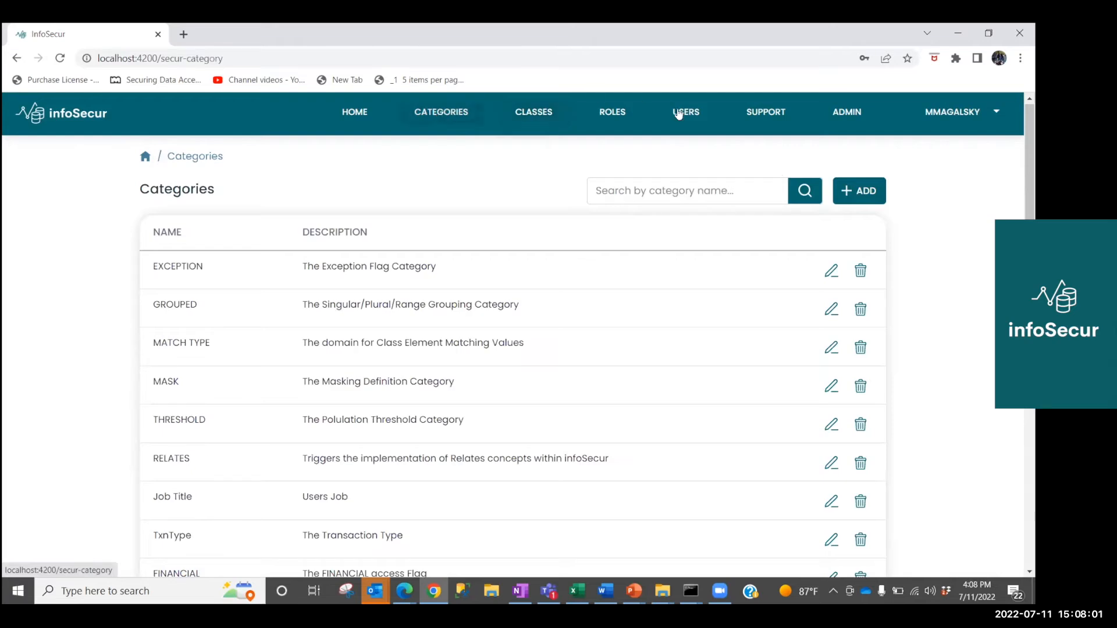
click(867, 192)
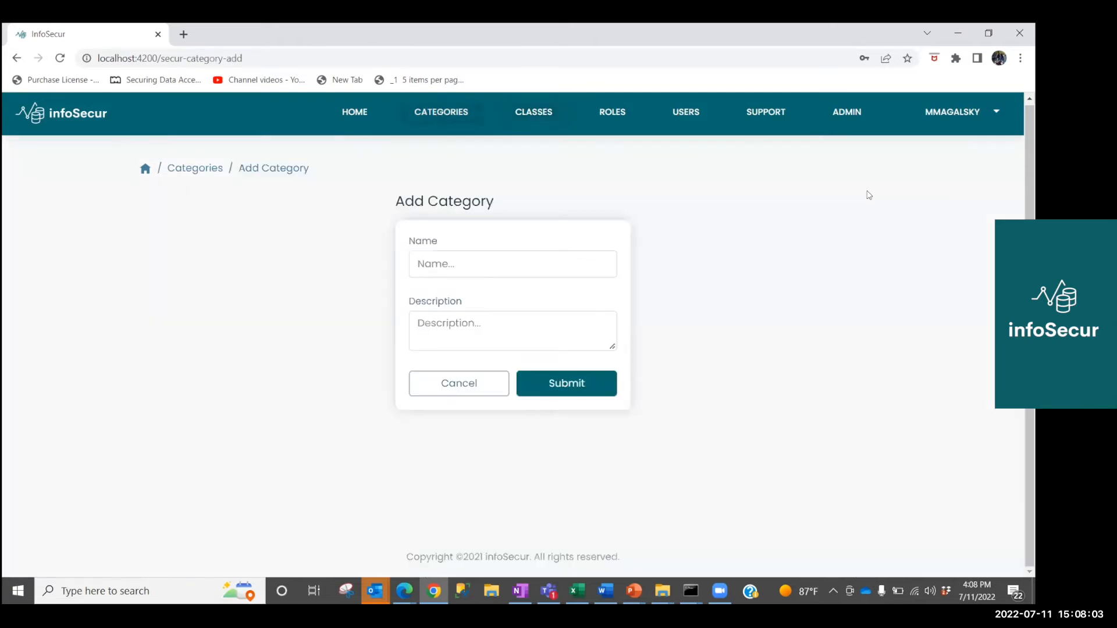
click(440, 260)
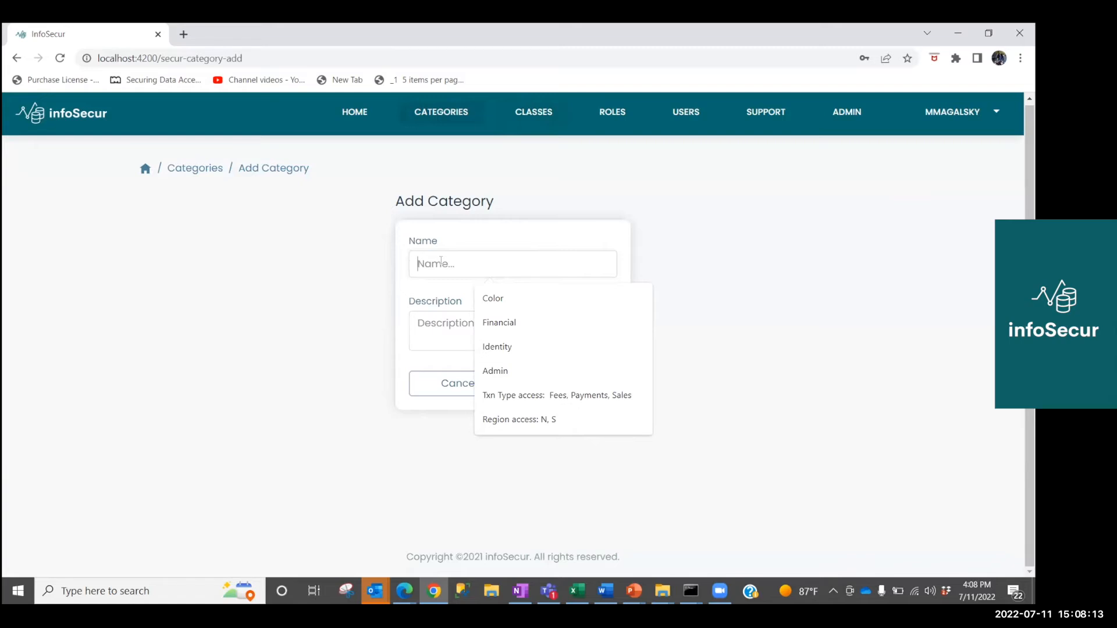
text(a)
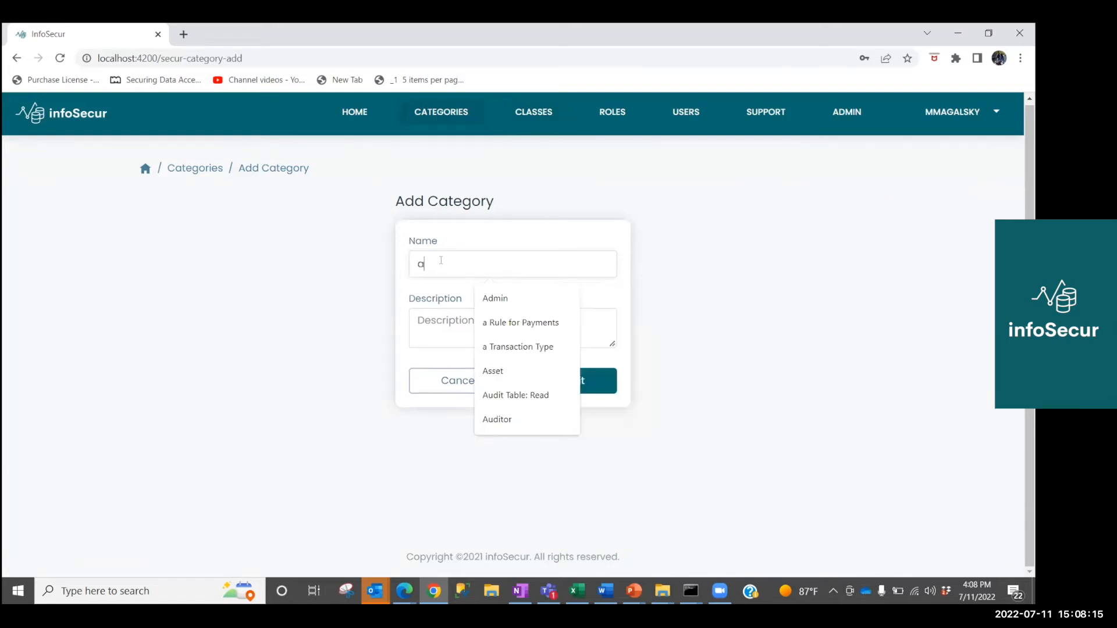
text( Number )
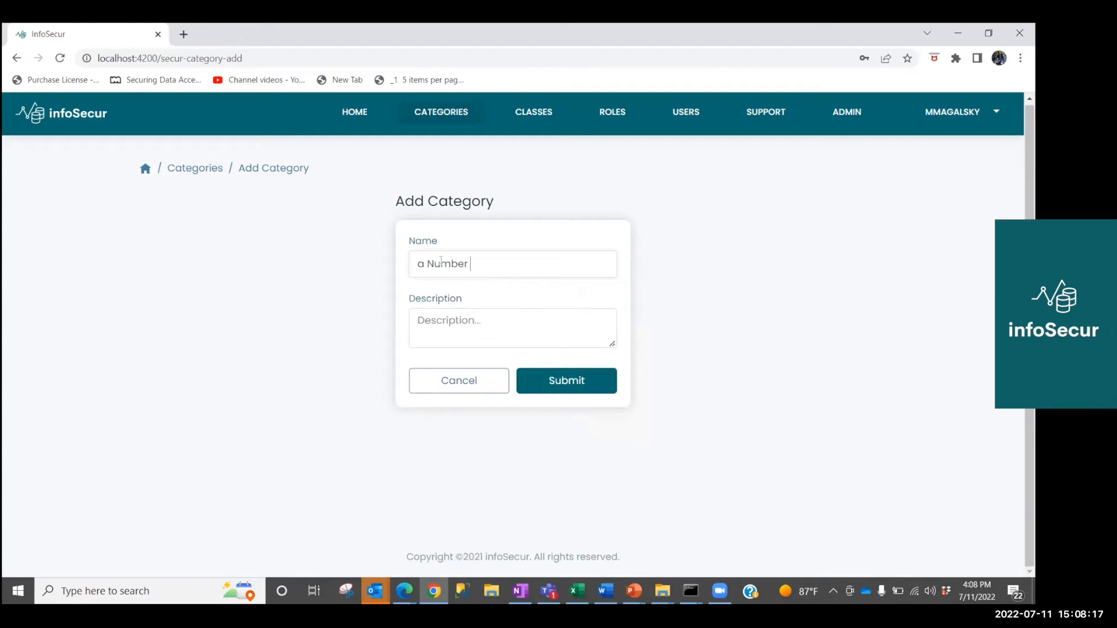
text(Range)
Step: Change the new category's name to "a Age" and save it without a description
click(427, 264)
text(Age)
key(Delete)
key(Delete)
key(Delete)
key(Delete)
key(Delete)
key(Delete)
key(Delete)
double_click(461, 264)
key(BackSpace)
key(BackSpace)
click(586, 391)
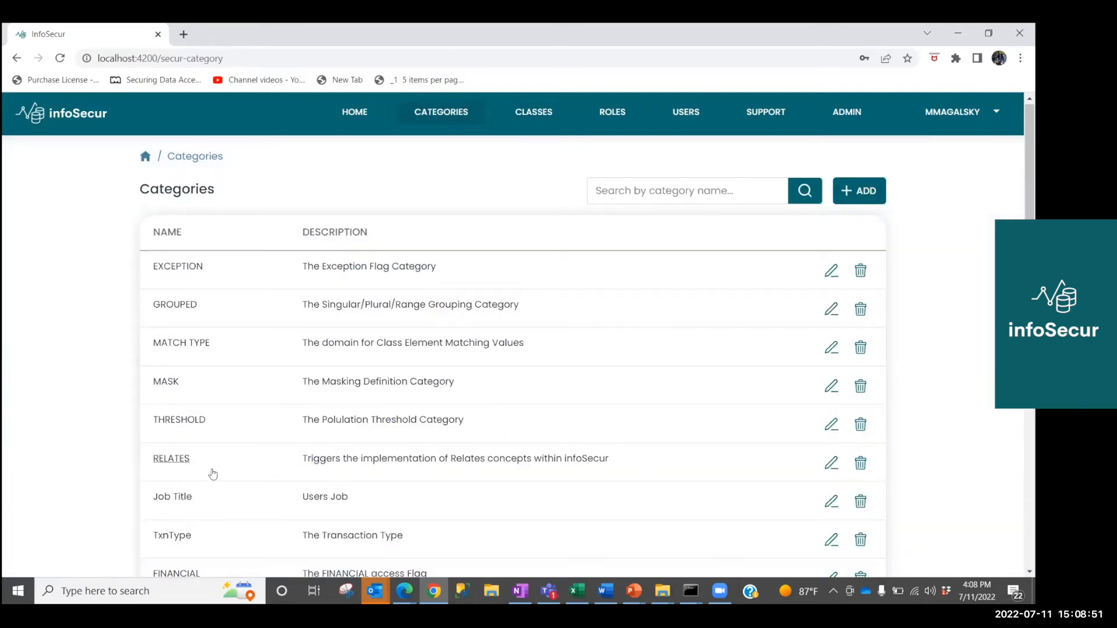
Step: Search the categories for "age", open the "a Age" category and add the value 0
click(699, 194)
text(age)
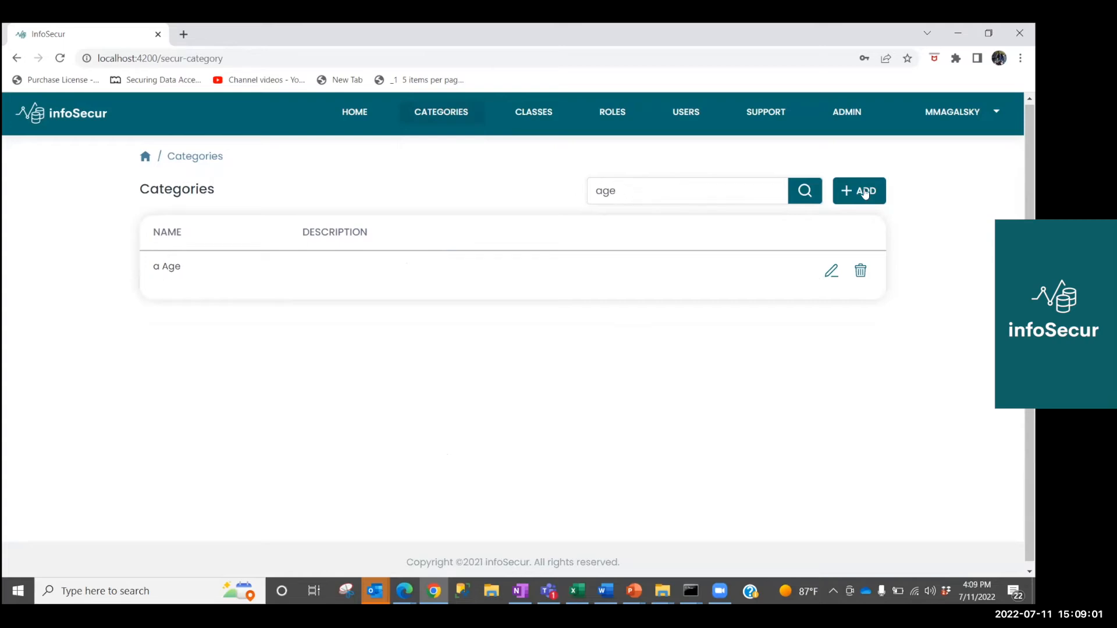
click(170, 269)
click(195, 233)
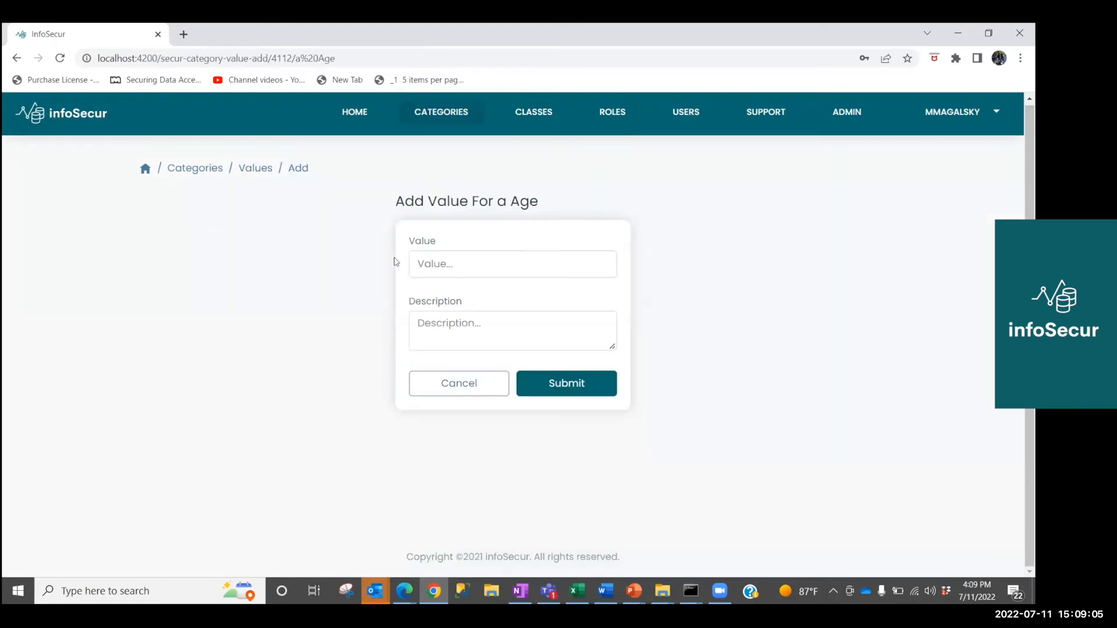
click(463, 266)
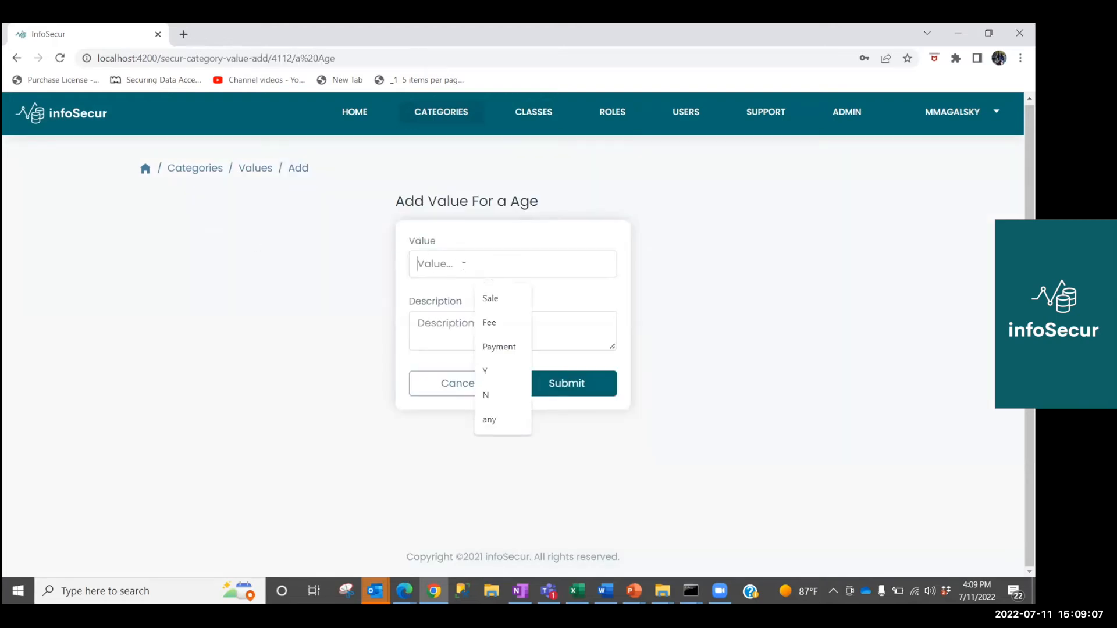
text(0)
click(557, 379)
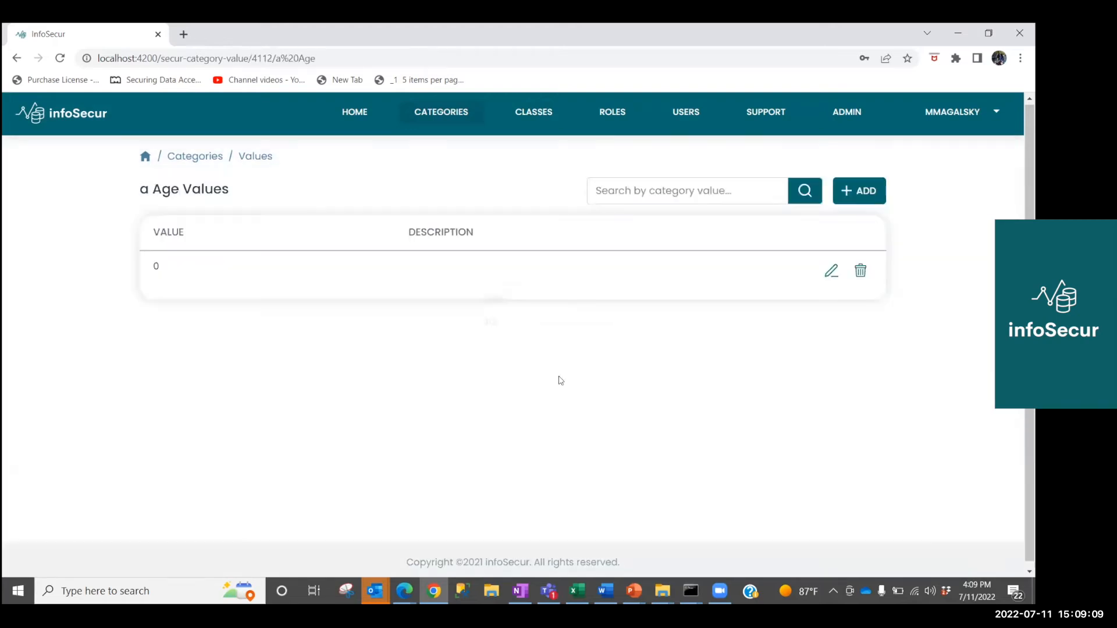
Step: Add the values 18, 21 and 65 to the "a Age" category
click(856, 194)
click(450, 263)
text(18)
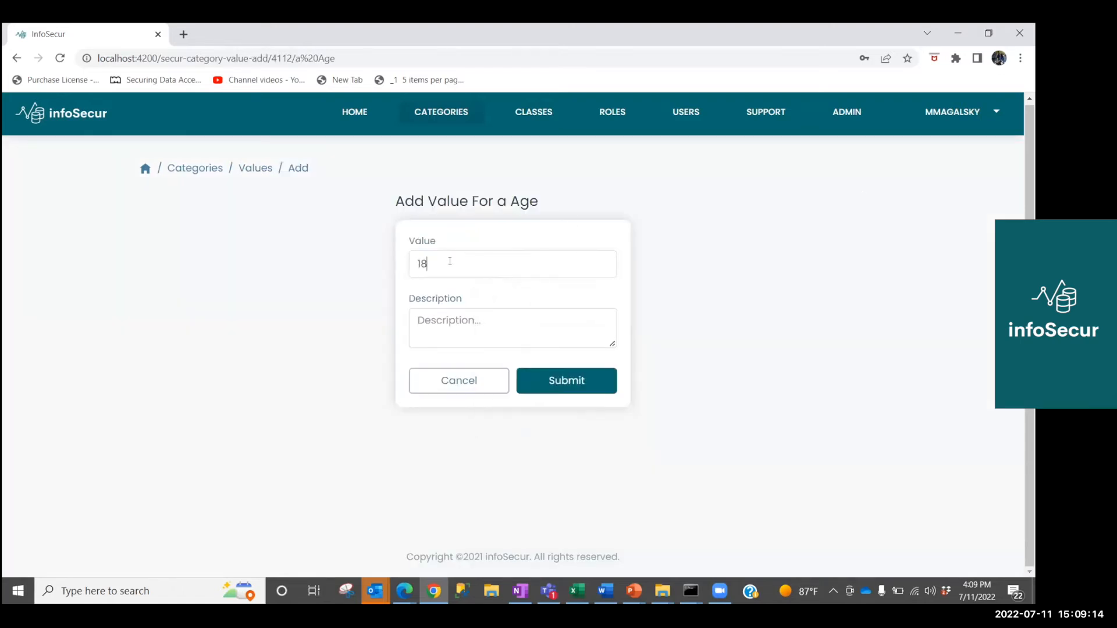
click(579, 382)
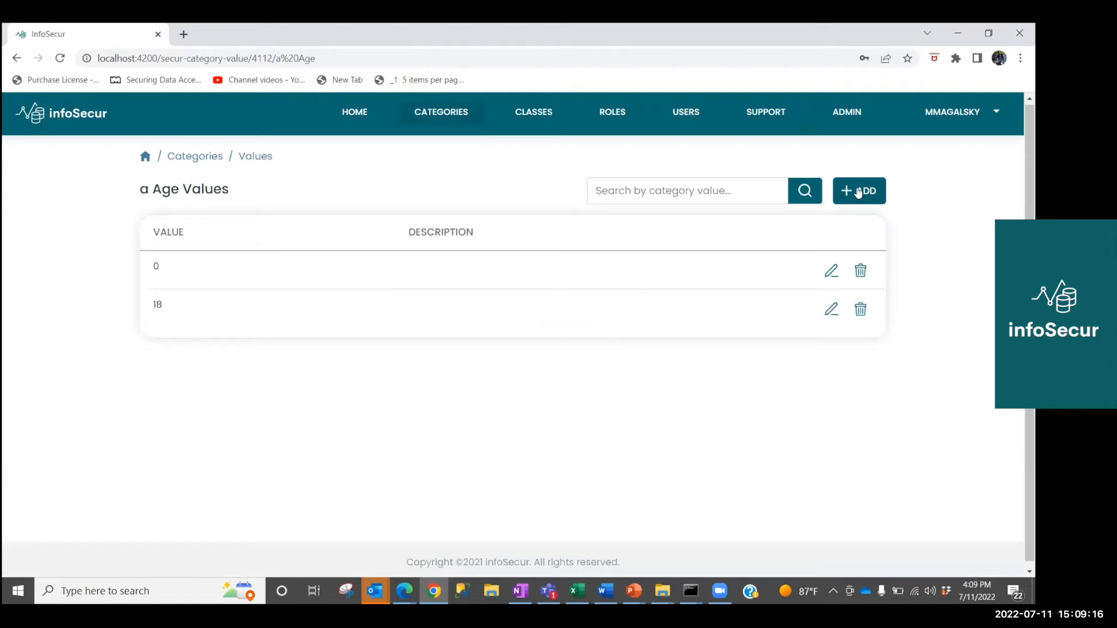
click(860, 191)
click(491, 272)
text(21)
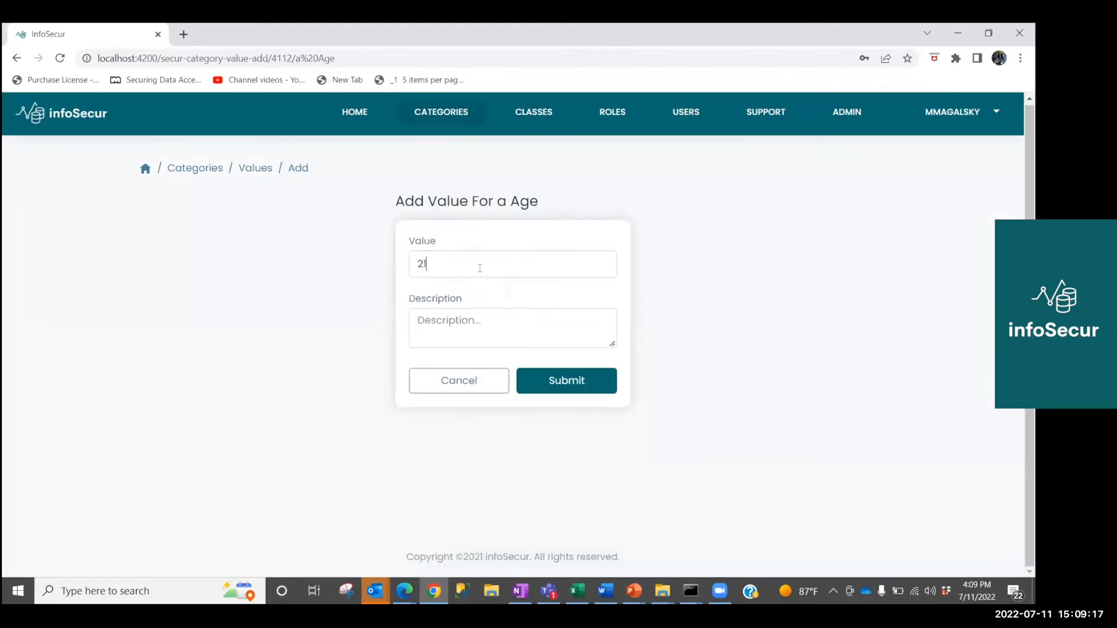
click(565, 382)
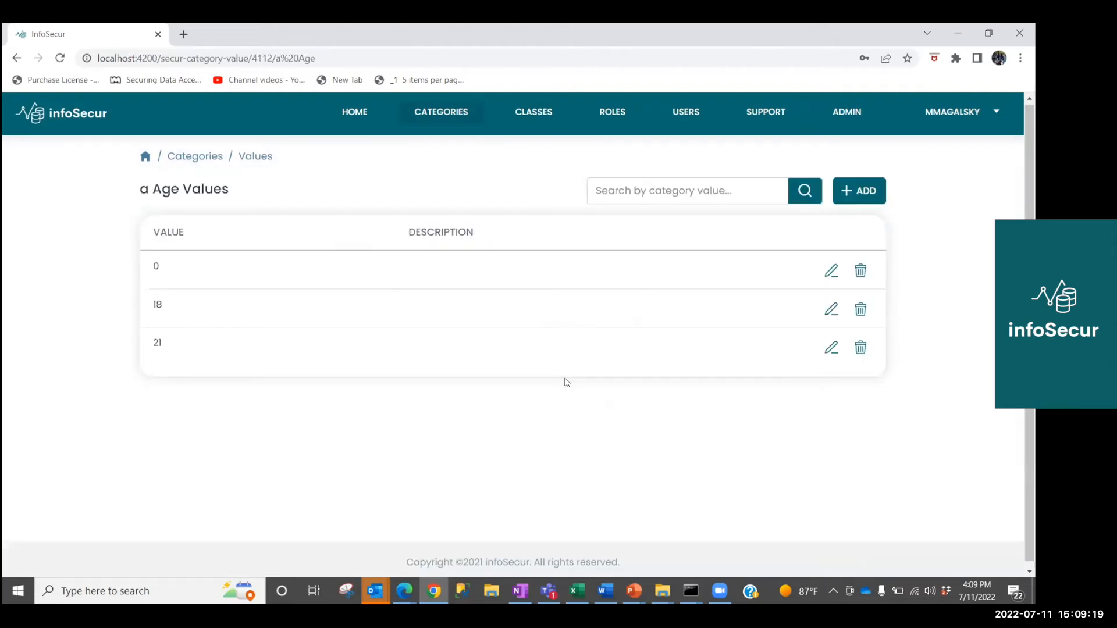
click(859, 188)
click(461, 271)
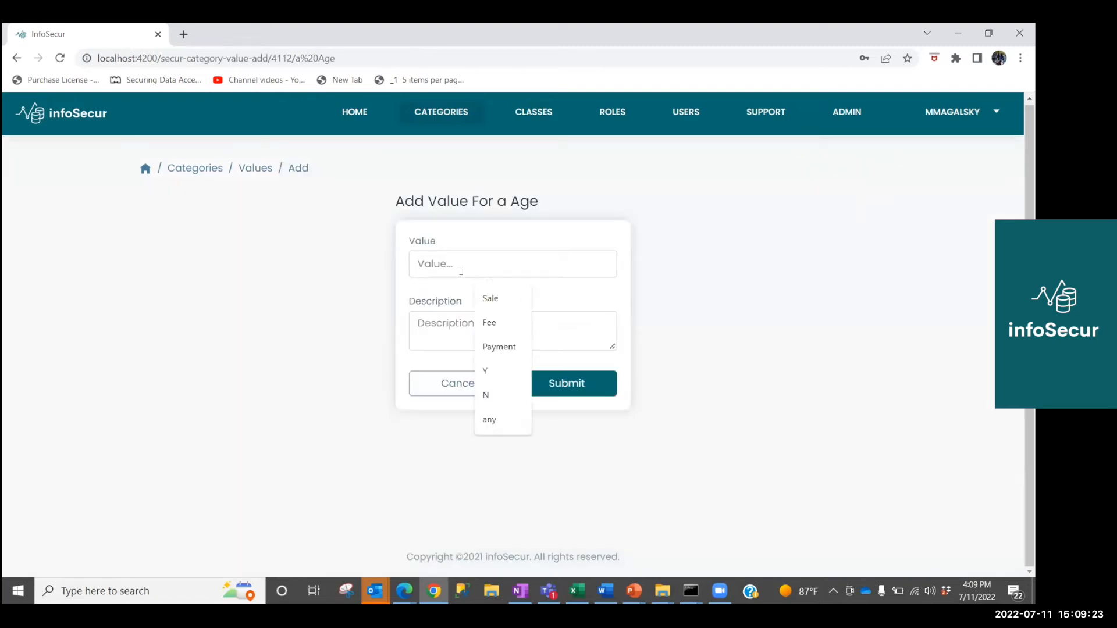
text(65)
key(Return)
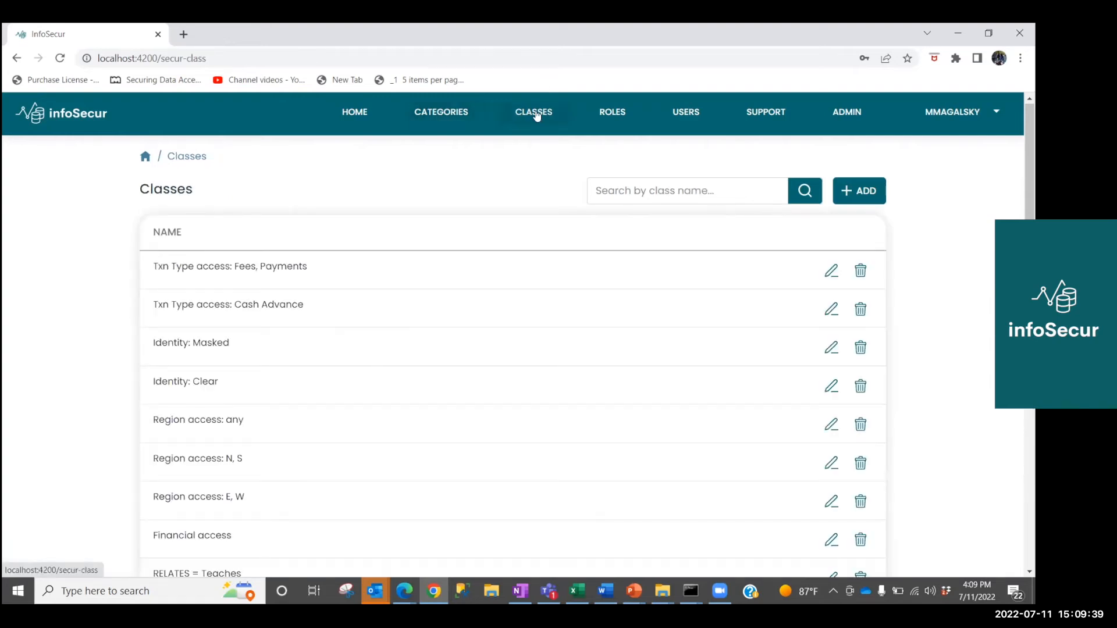
Step: Create a class named "a Rule for Ages" and locate it at the end of the class list
click(856, 194)
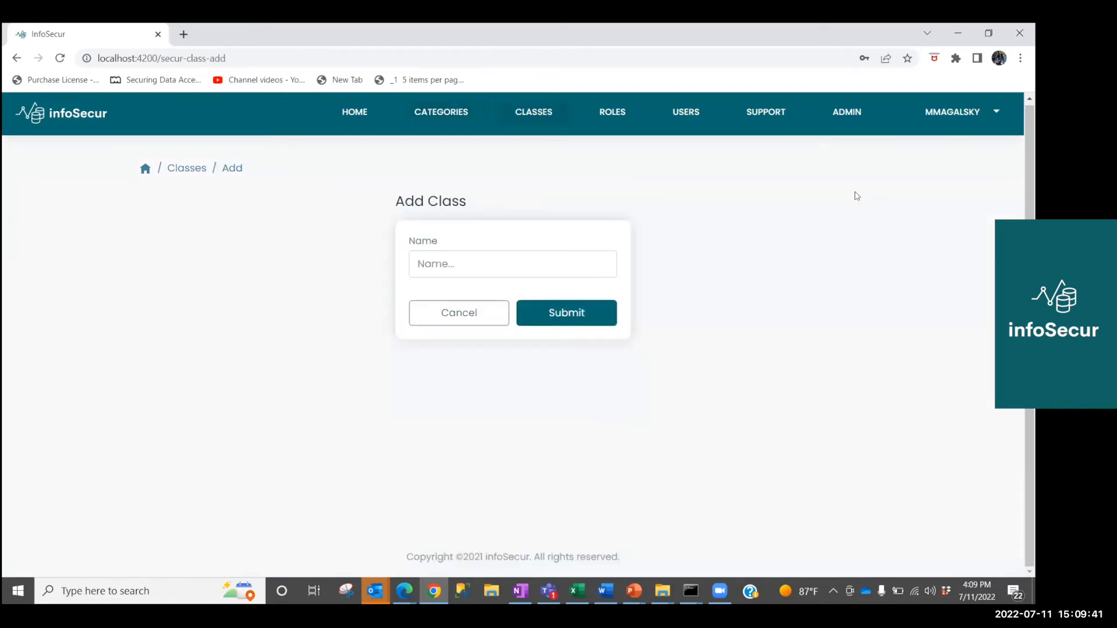
text(a )
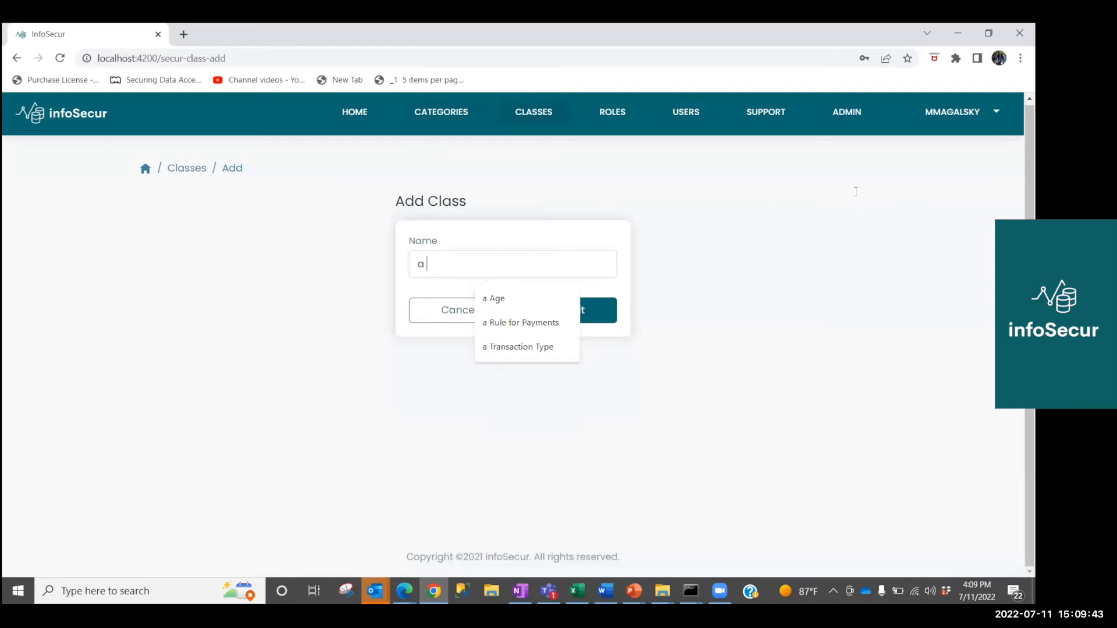
text(Rule for Ages)
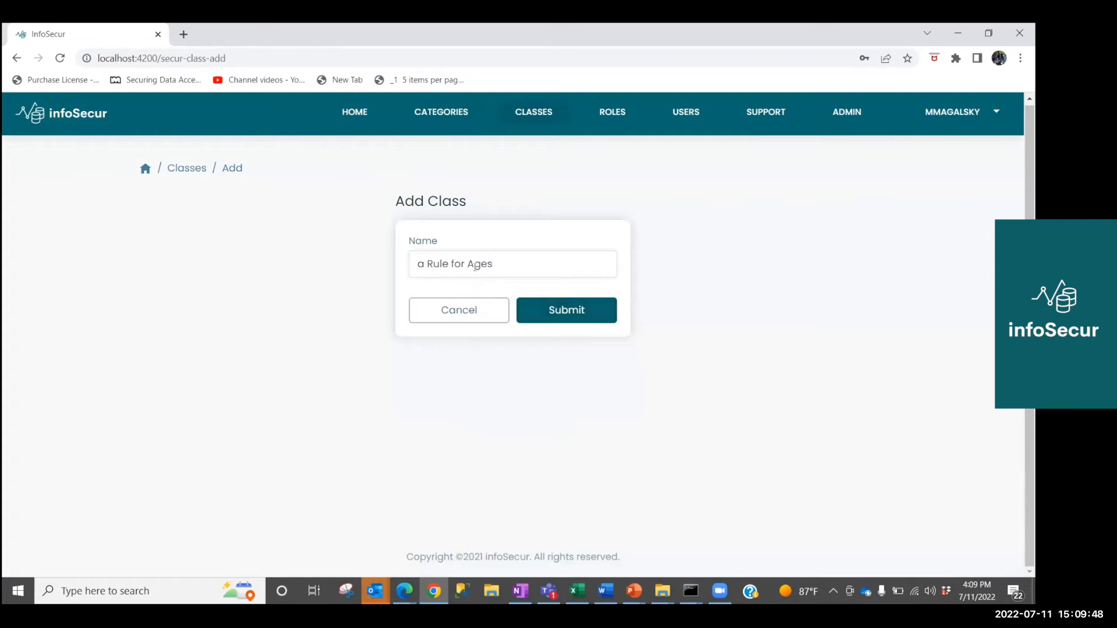
click(559, 314)
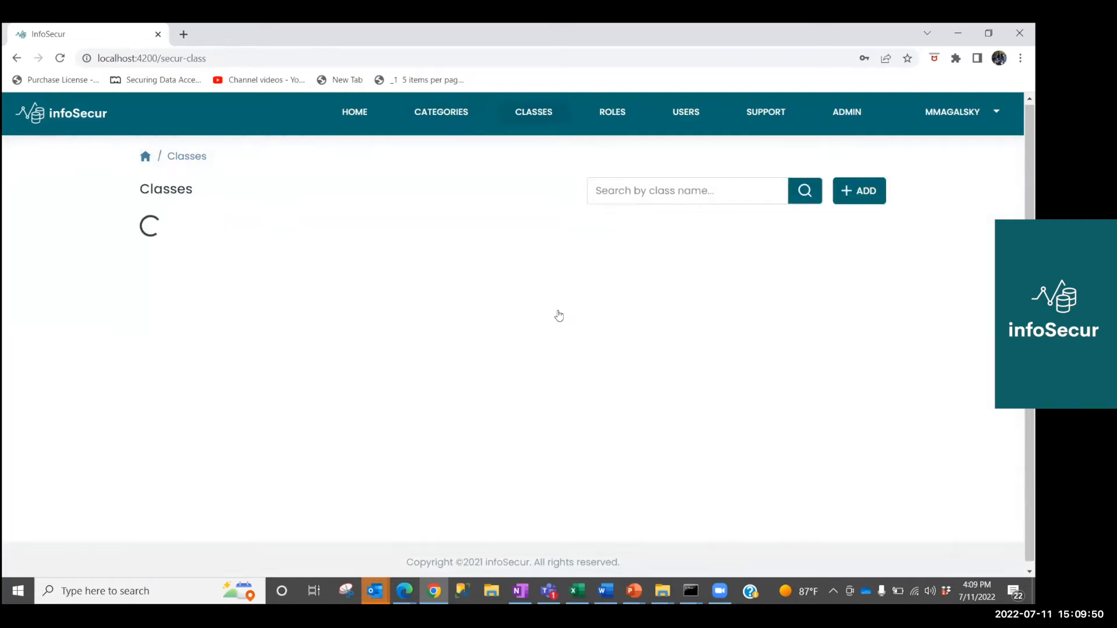
drag(1022, 214, 1024, 532)
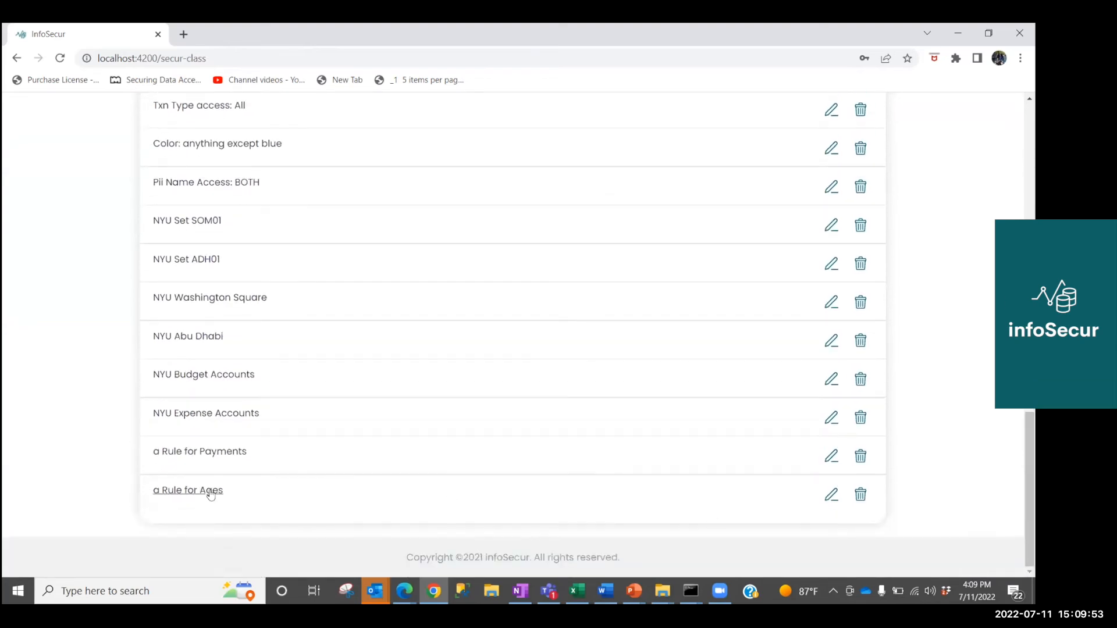
click(185, 495)
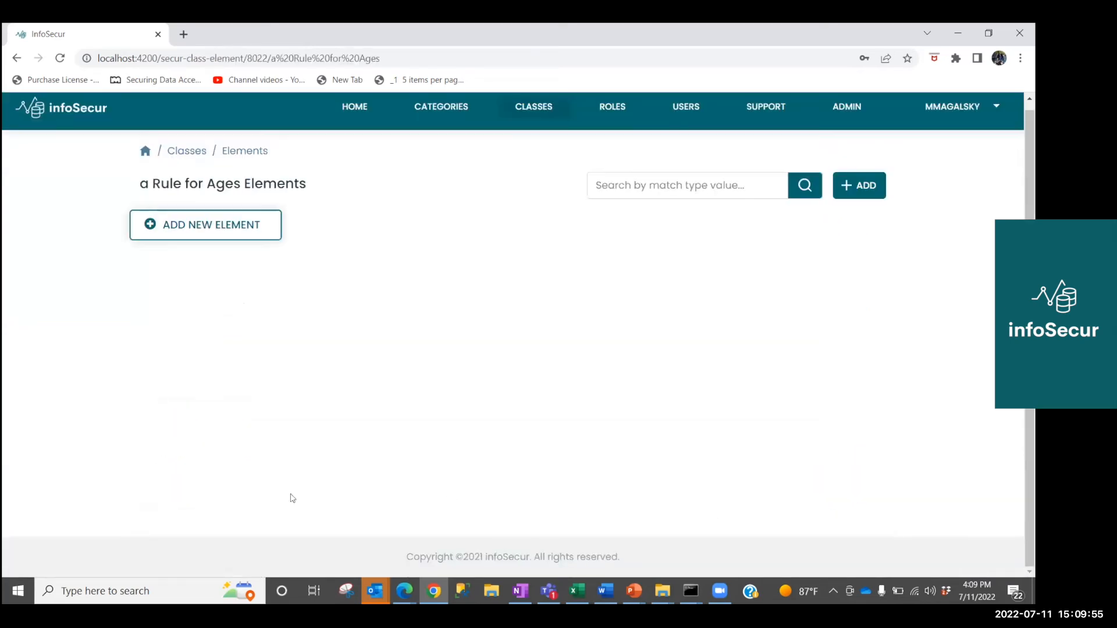
click(16, 58)
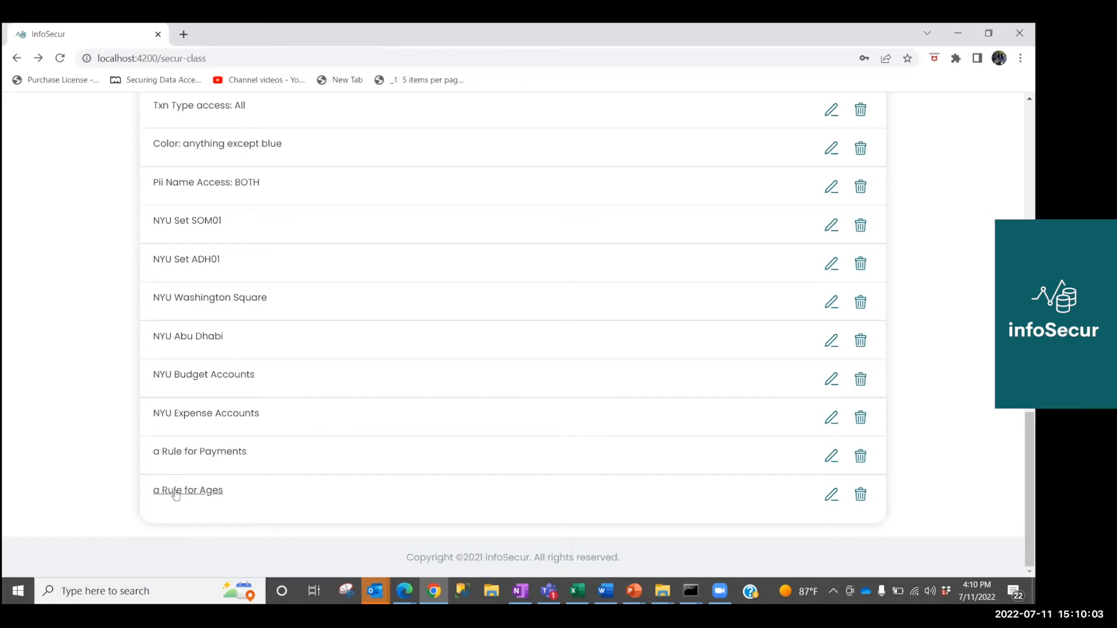
click(832, 495)
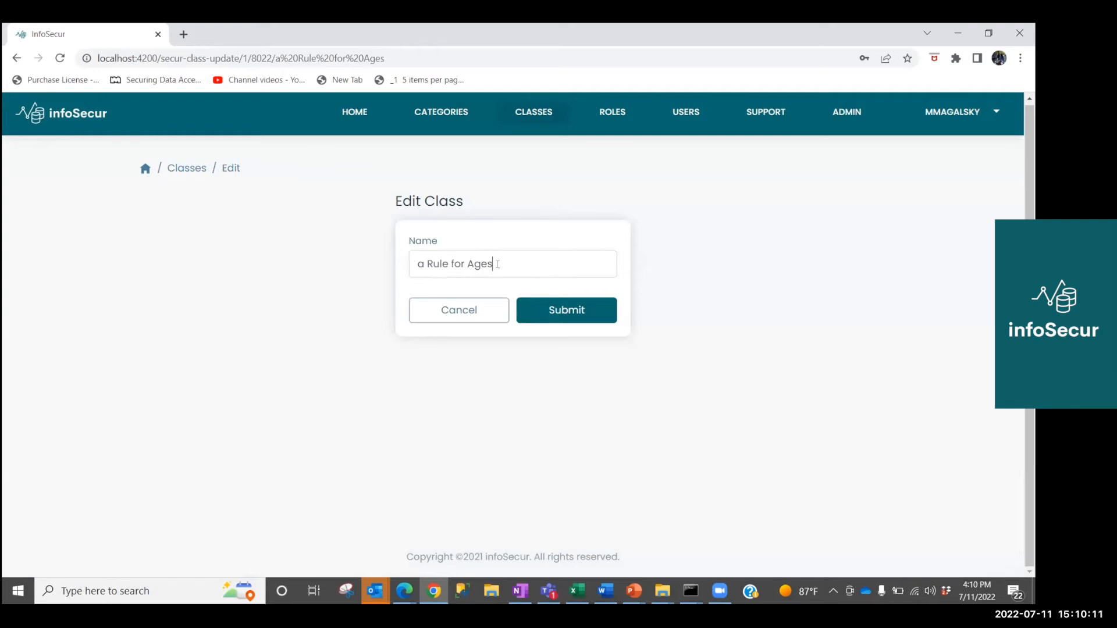
text(something new)
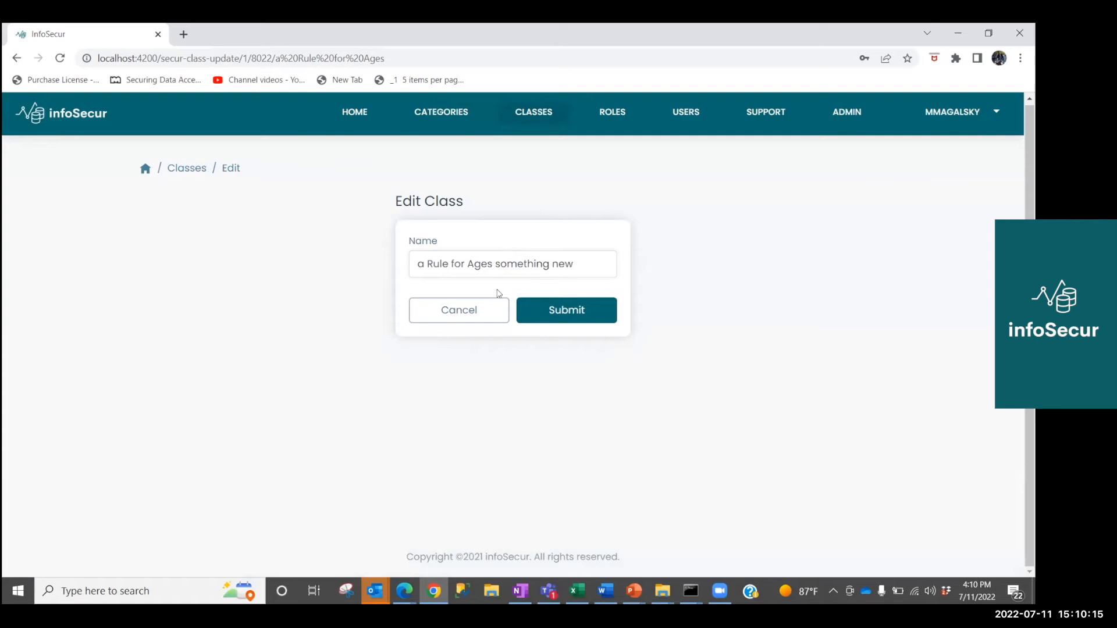
click(452, 314)
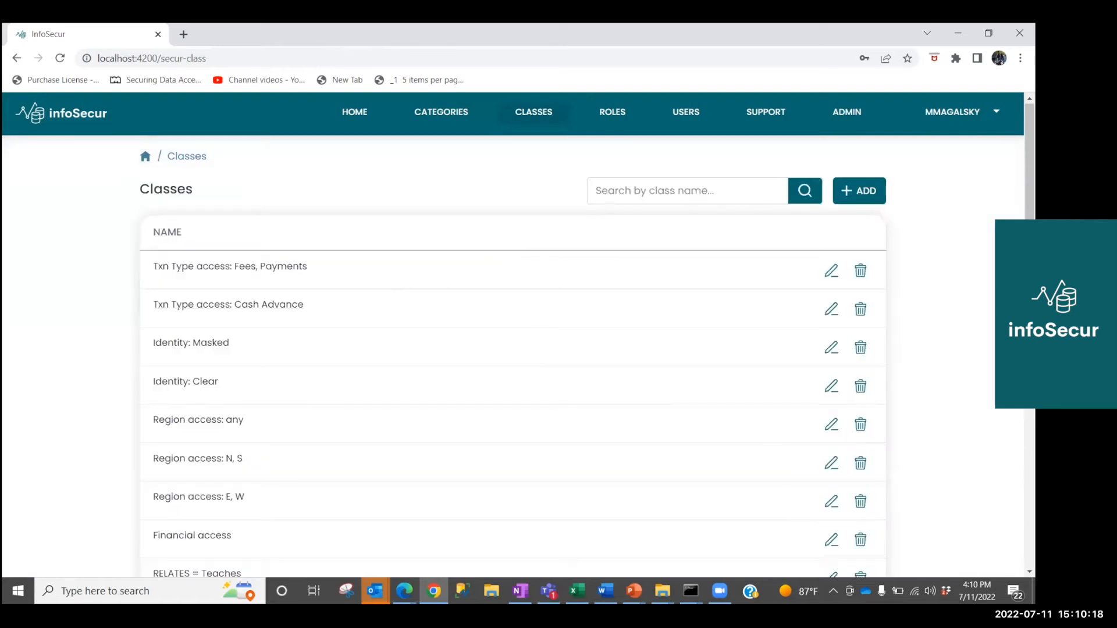
Step: Open the "a Rule for Ages" class and add a GROUPED element with value Range and match type equal
drag(1029, 208, 1033, 581)
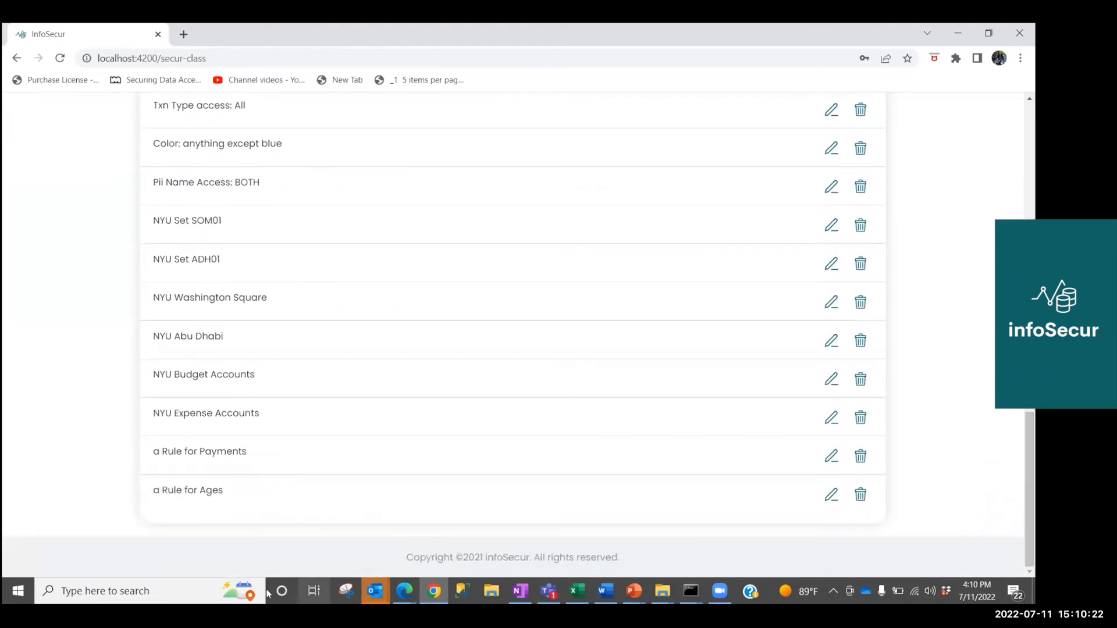
click(177, 492)
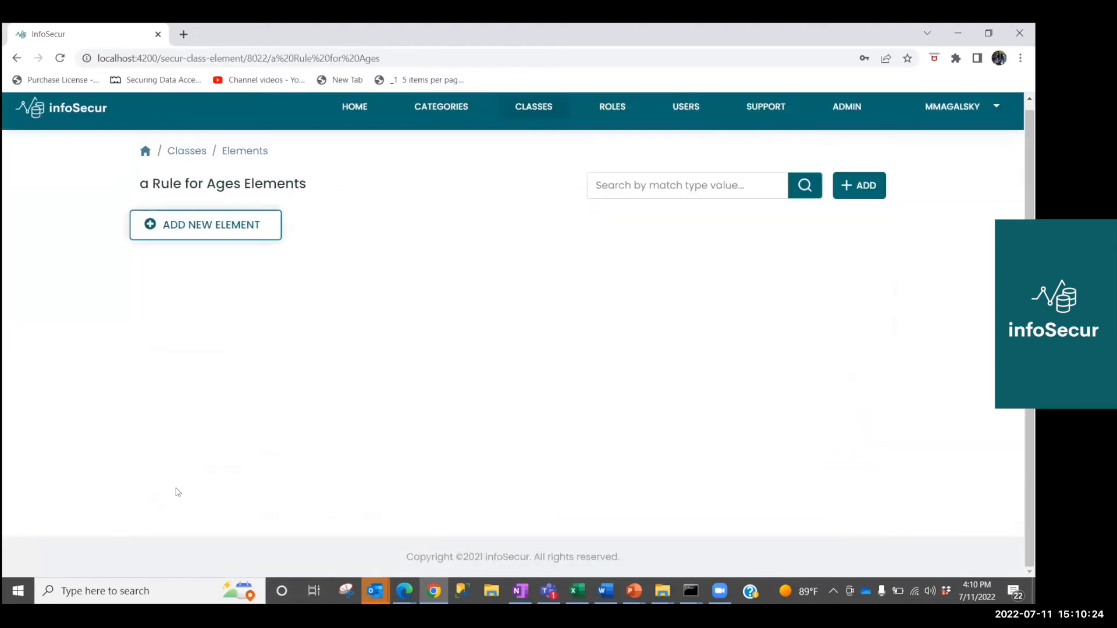
click(211, 224)
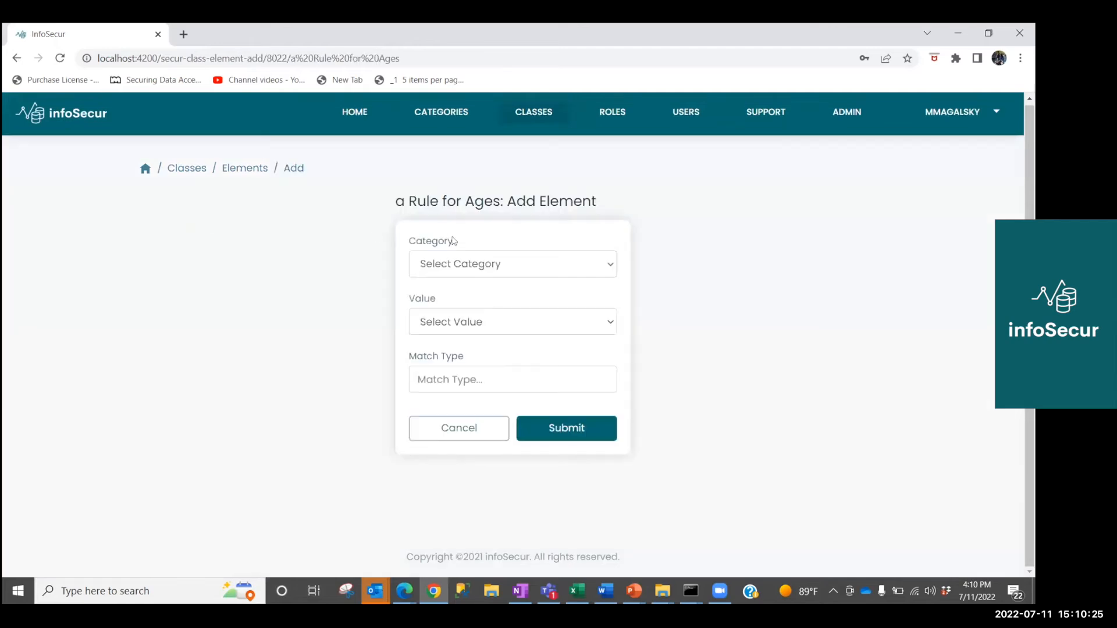
click(491, 266)
click(450, 317)
click(449, 324)
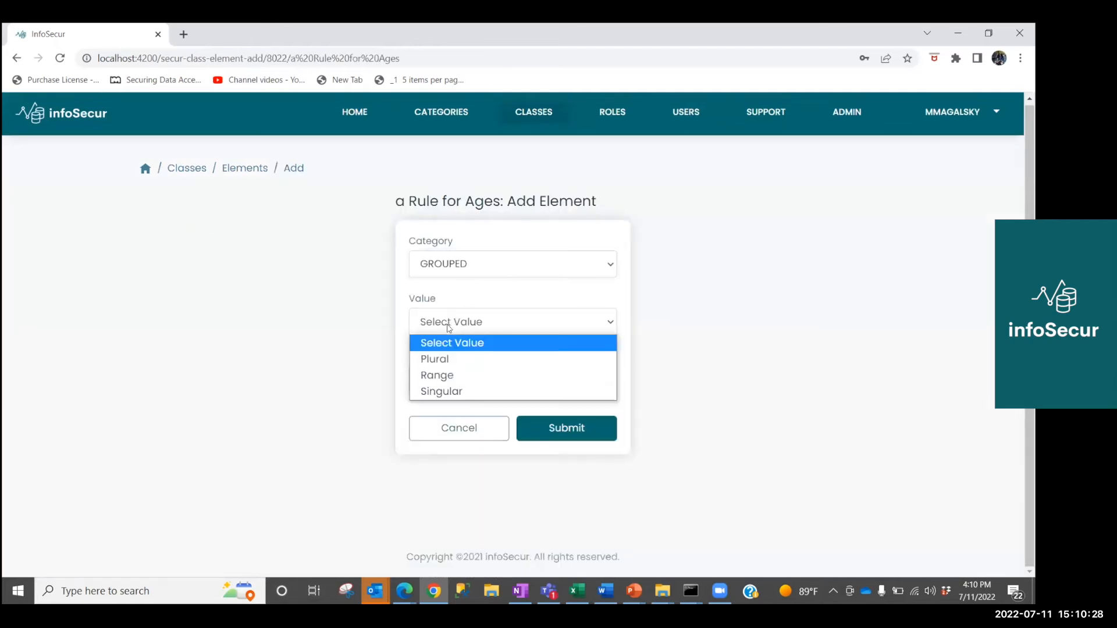
click(444, 377)
click(437, 377)
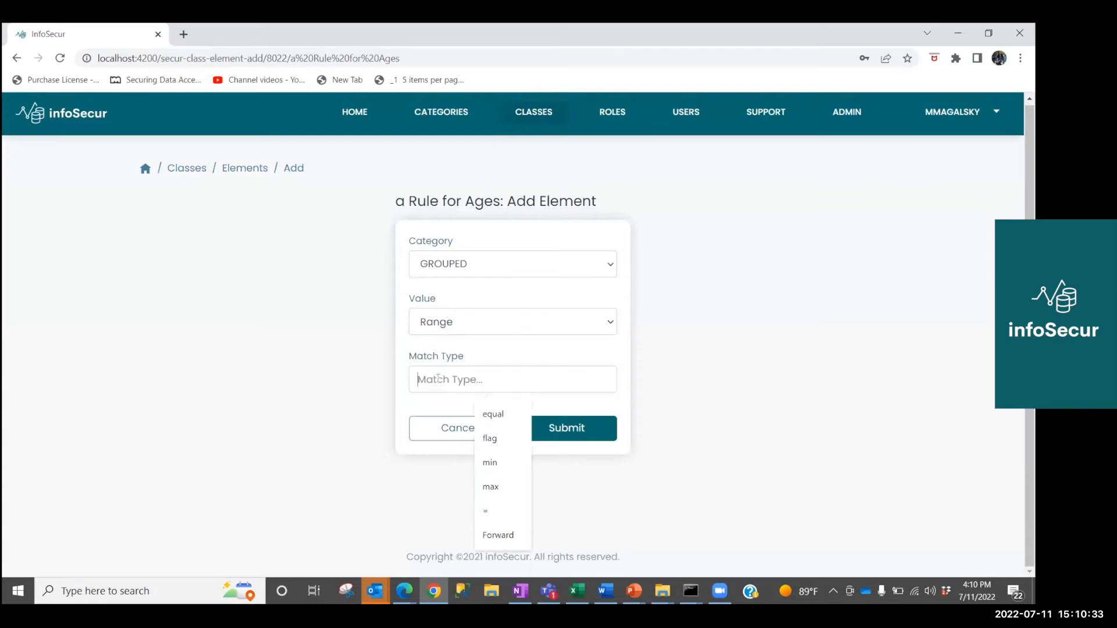
click(492, 414)
click(564, 430)
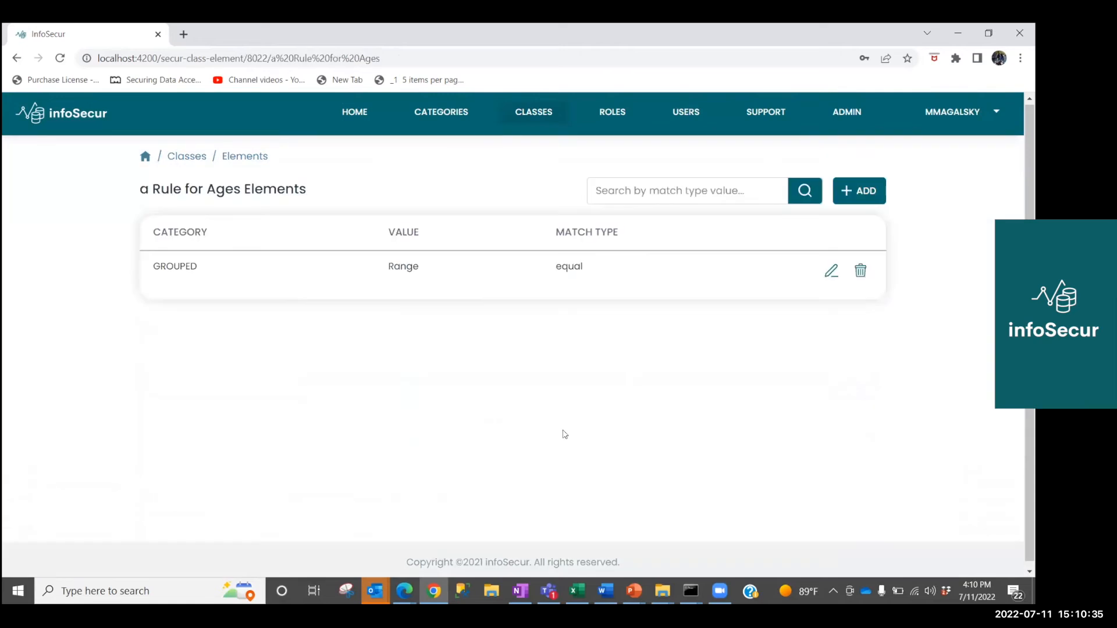
Step: Add an "a Age" element with value 0 and match type min to the ages rule
click(851, 194)
click(476, 264)
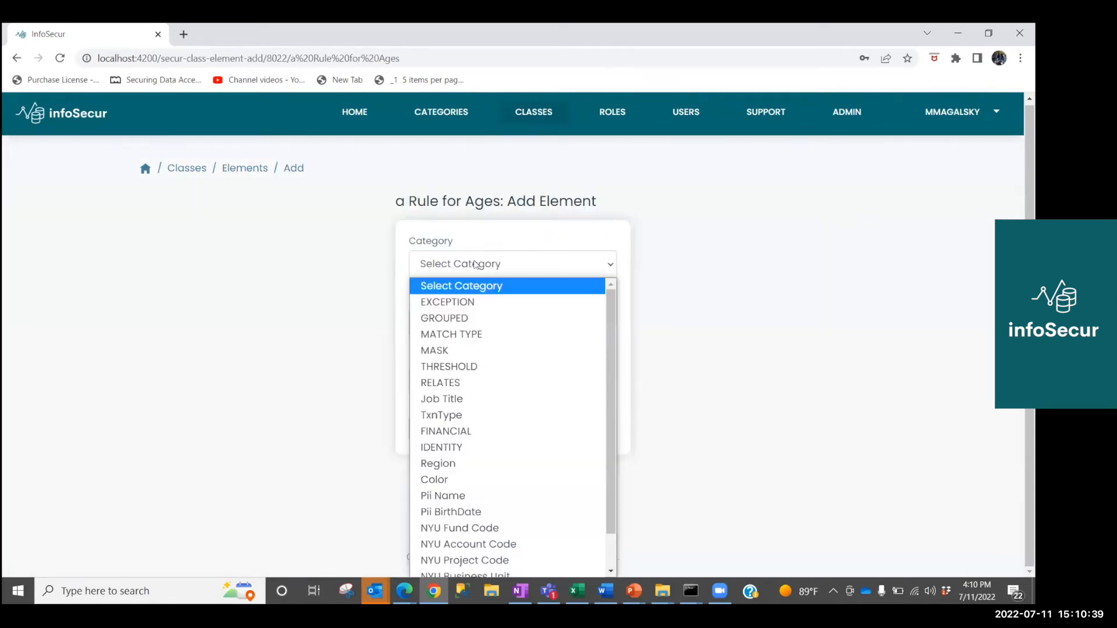
drag(609, 359, 608, 429)
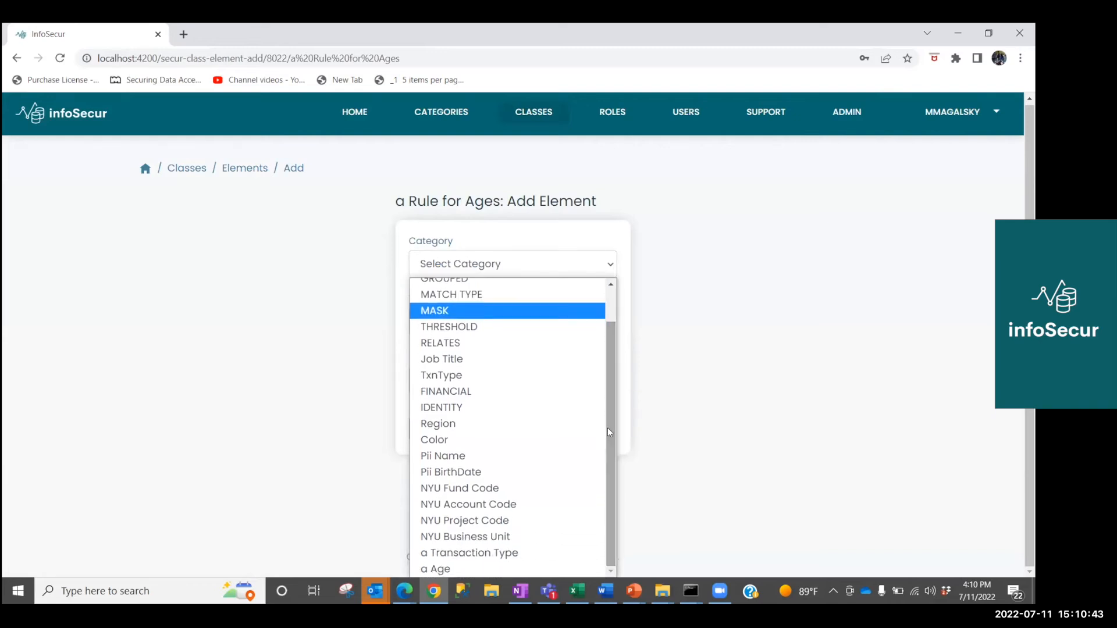
click(476, 569)
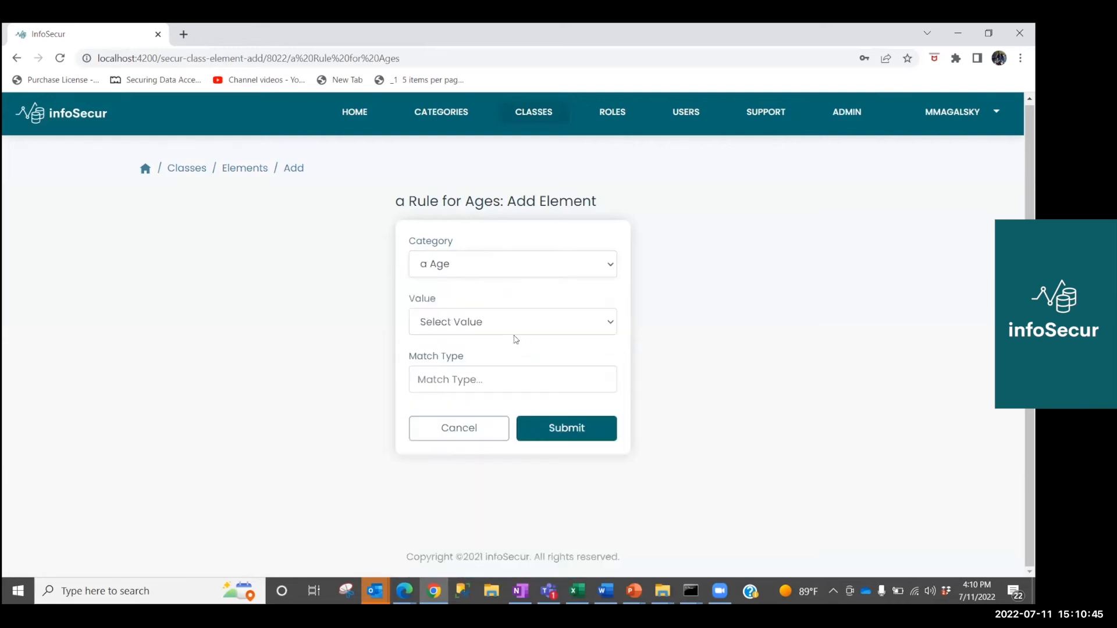
click(484, 325)
click(438, 359)
click(480, 380)
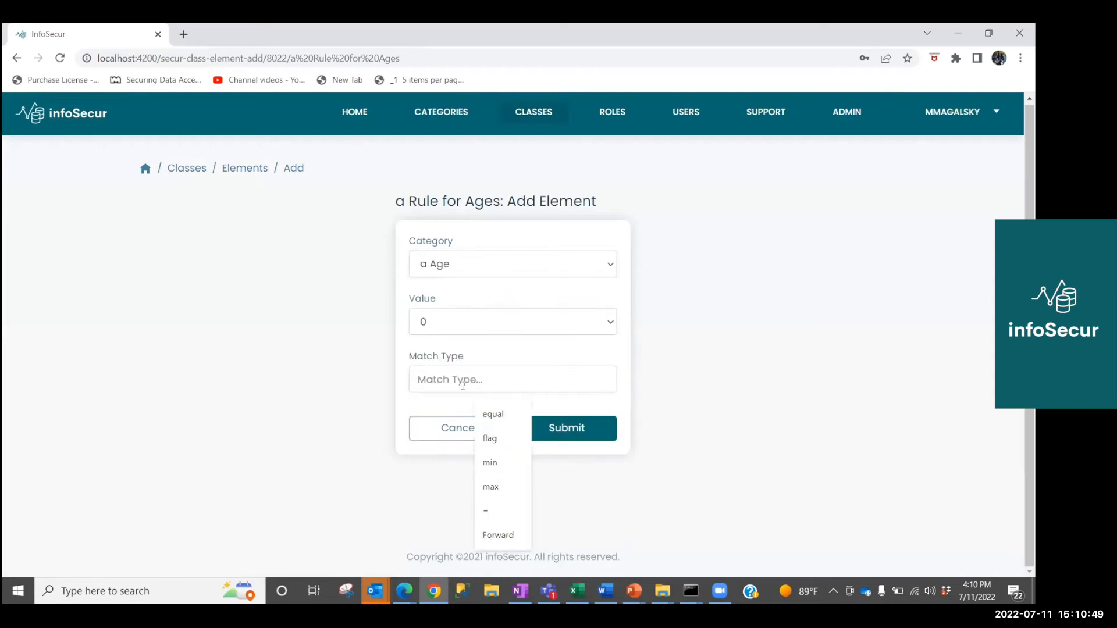
click(491, 463)
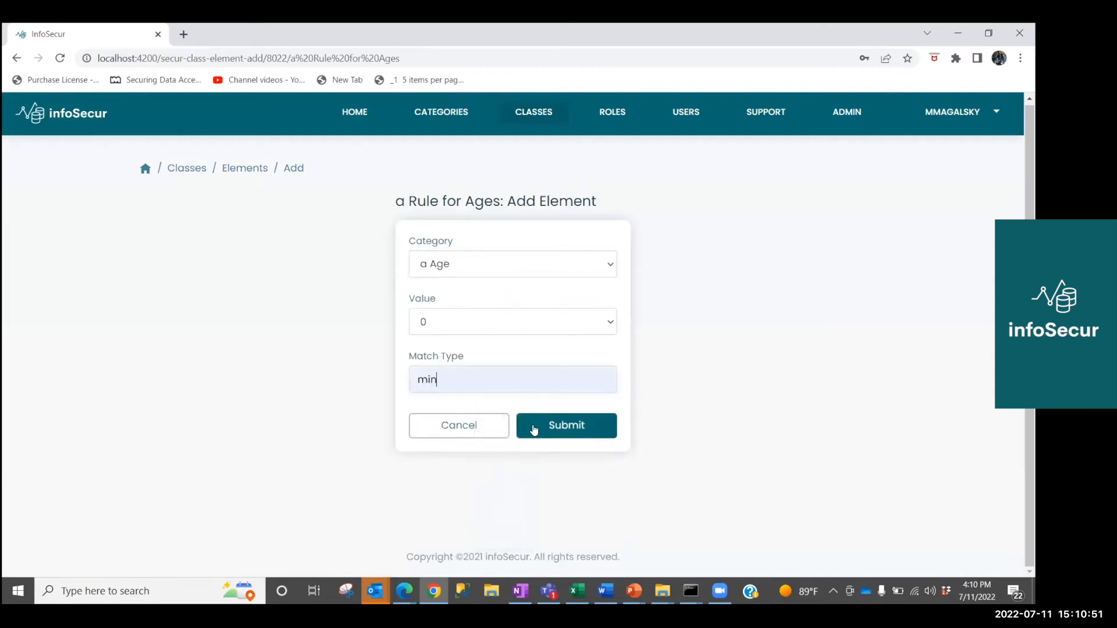
click(569, 425)
Step: Add an "a Age" element with value 18 and match type max to the ages rule
click(867, 193)
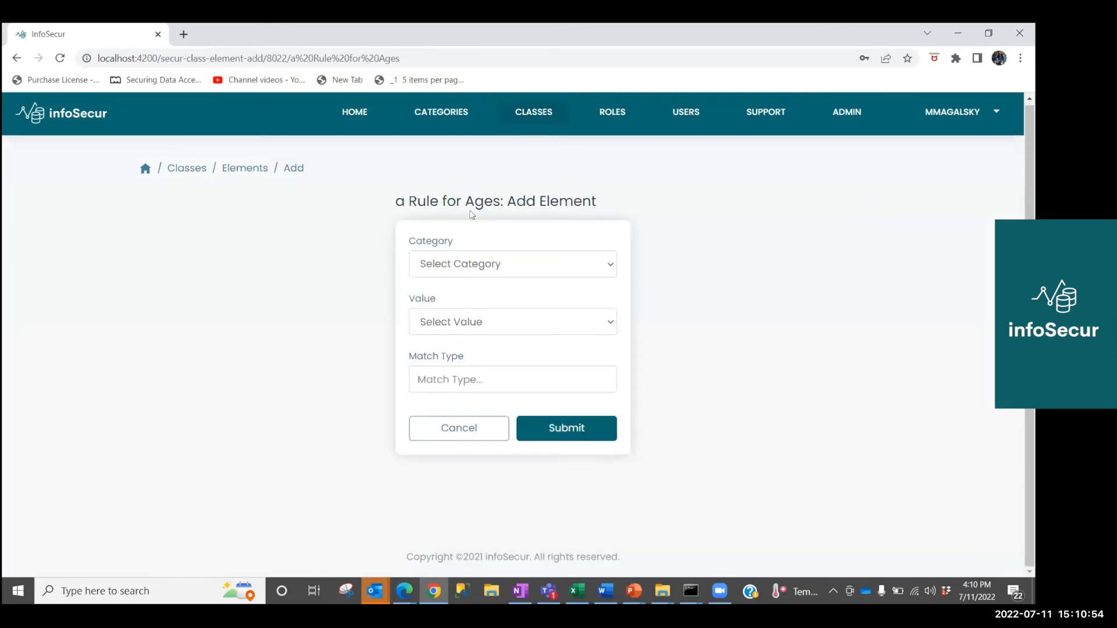
click(447, 263)
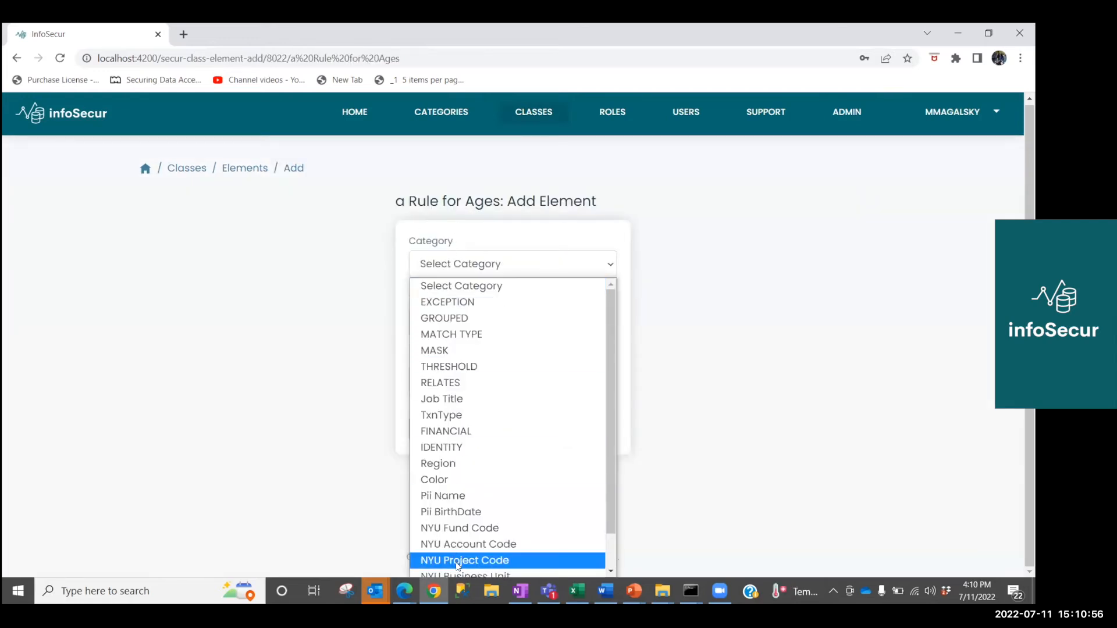
scroll(454, 573, down, 2)
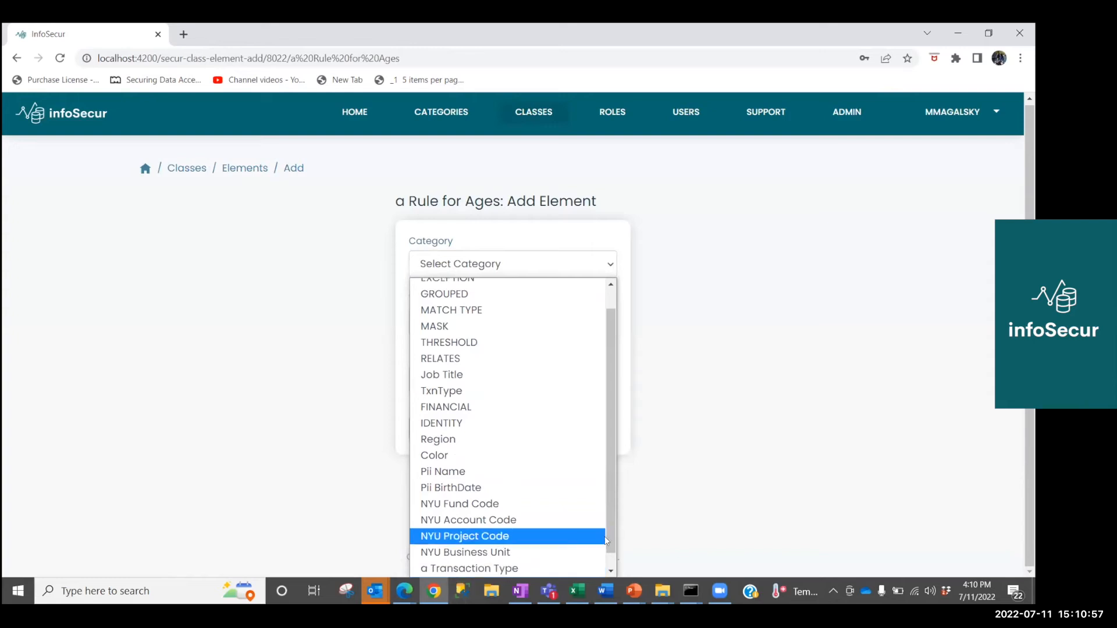
scroll(483, 550, down, 1)
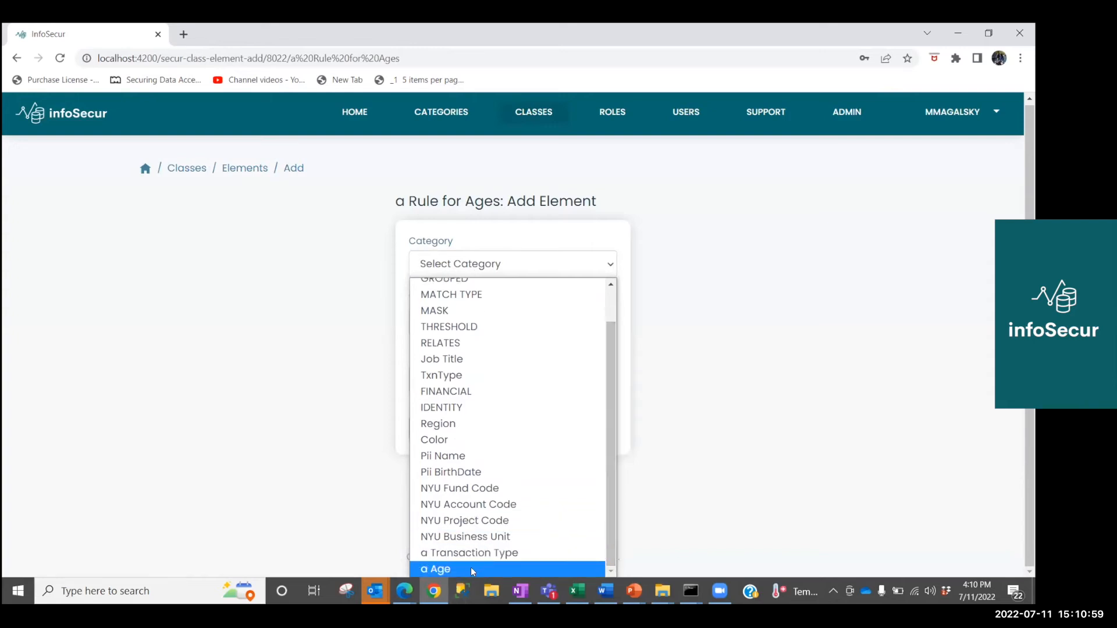
click(470, 568)
click(478, 334)
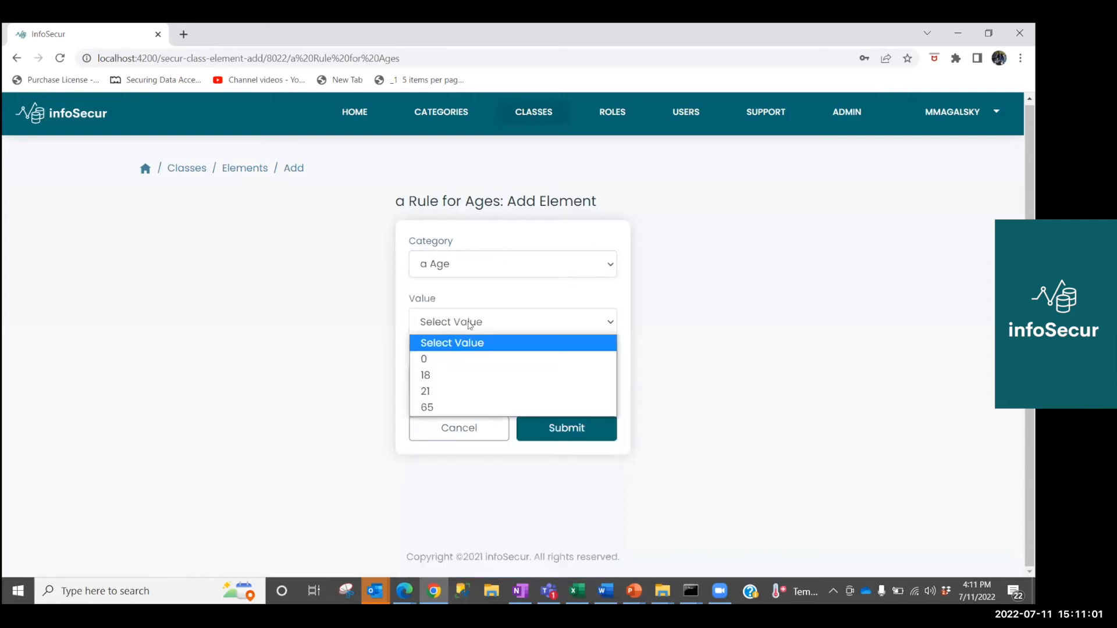
click(440, 373)
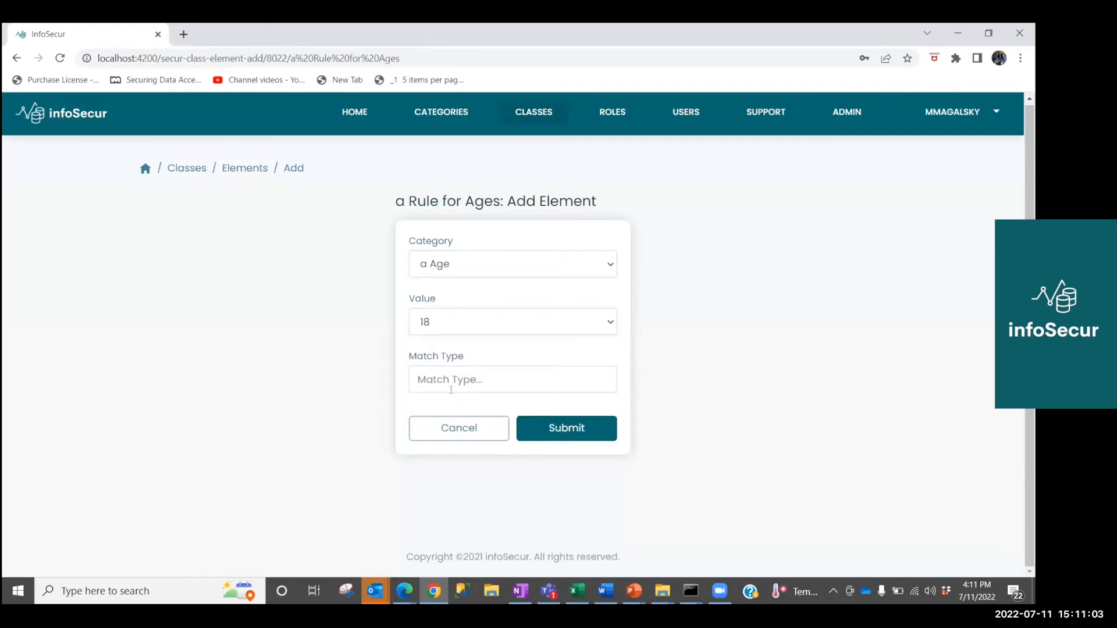
click(451, 390)
click(488, 489)
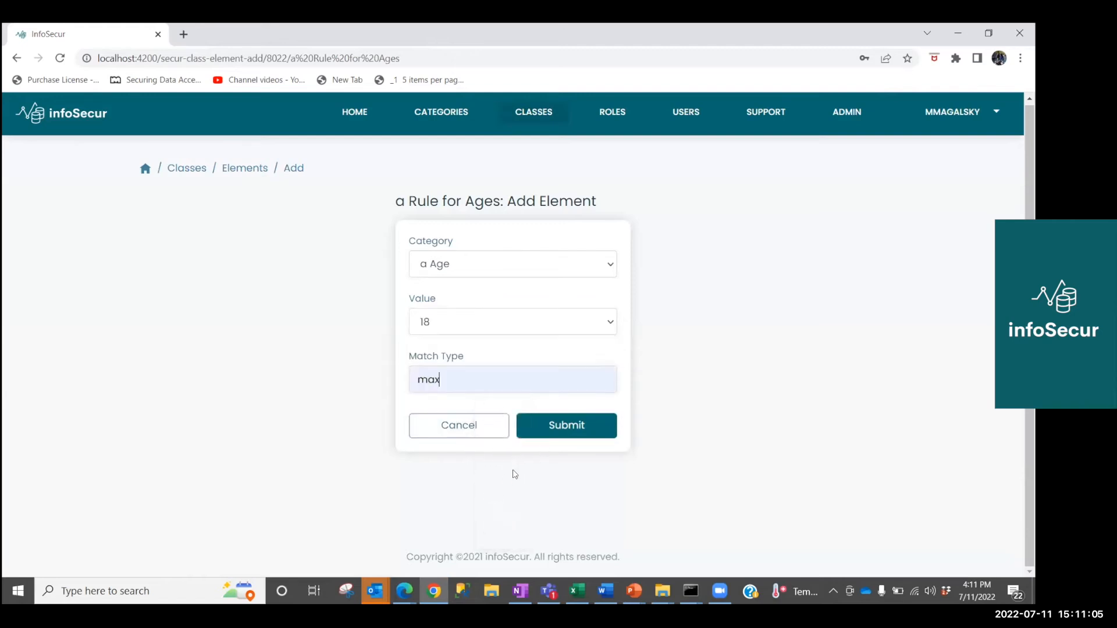
click(571, 433)
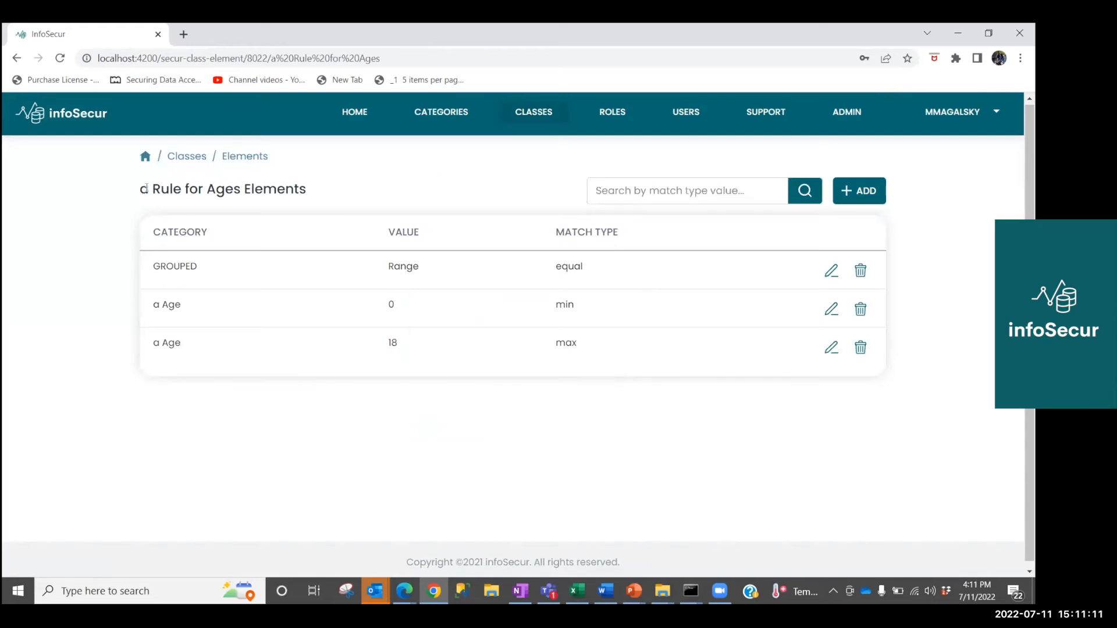
drag(145, 189, 243, 190)
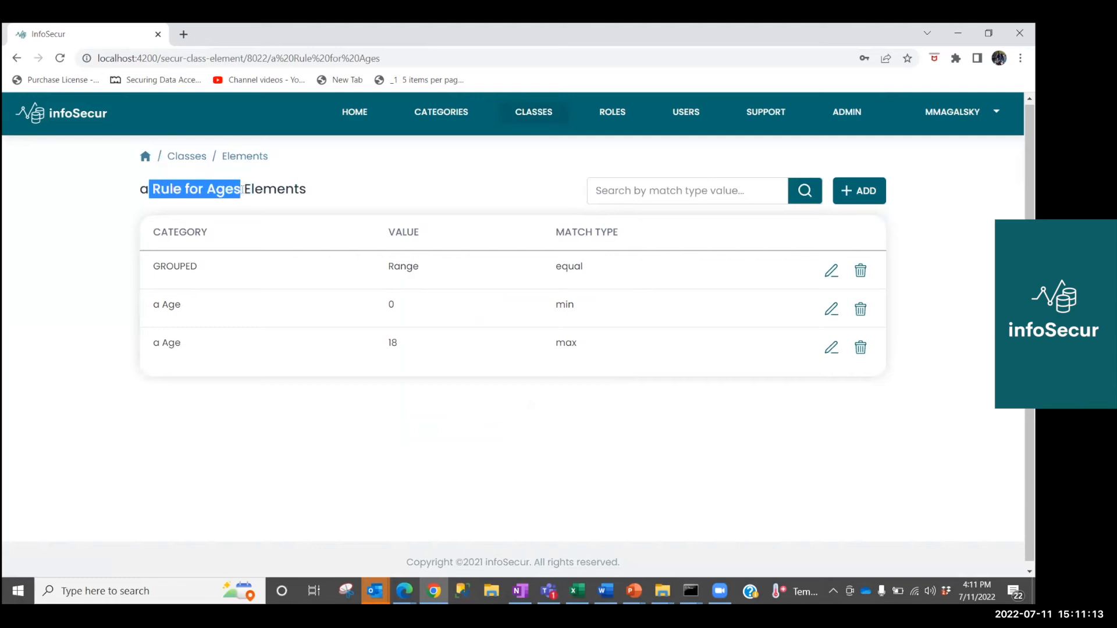
drag(390, 267, 418, 267)
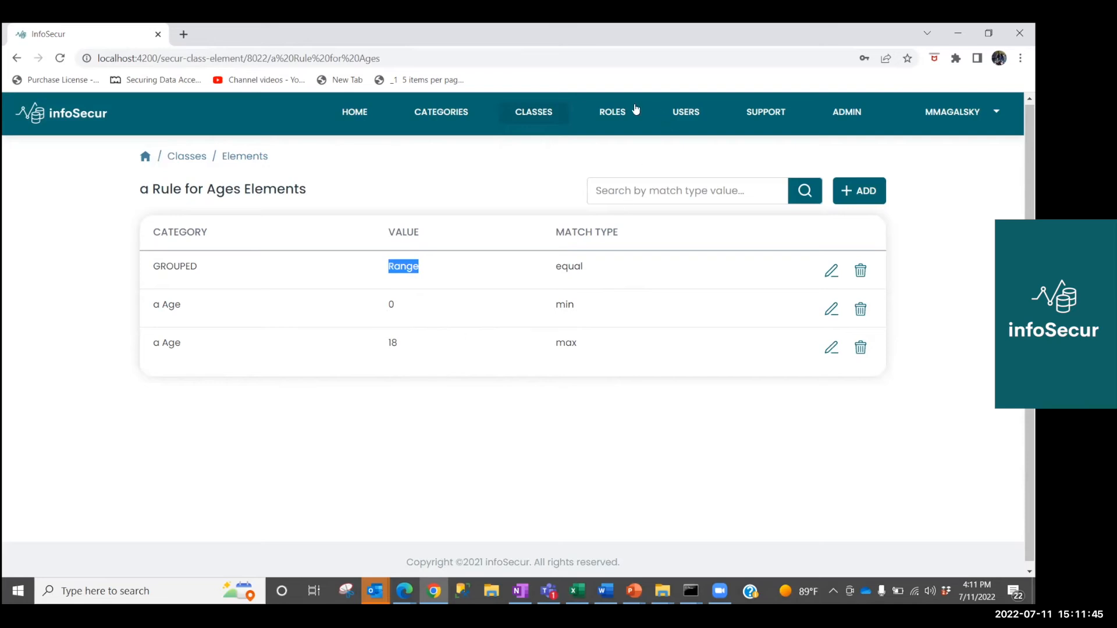
click(613, 112)
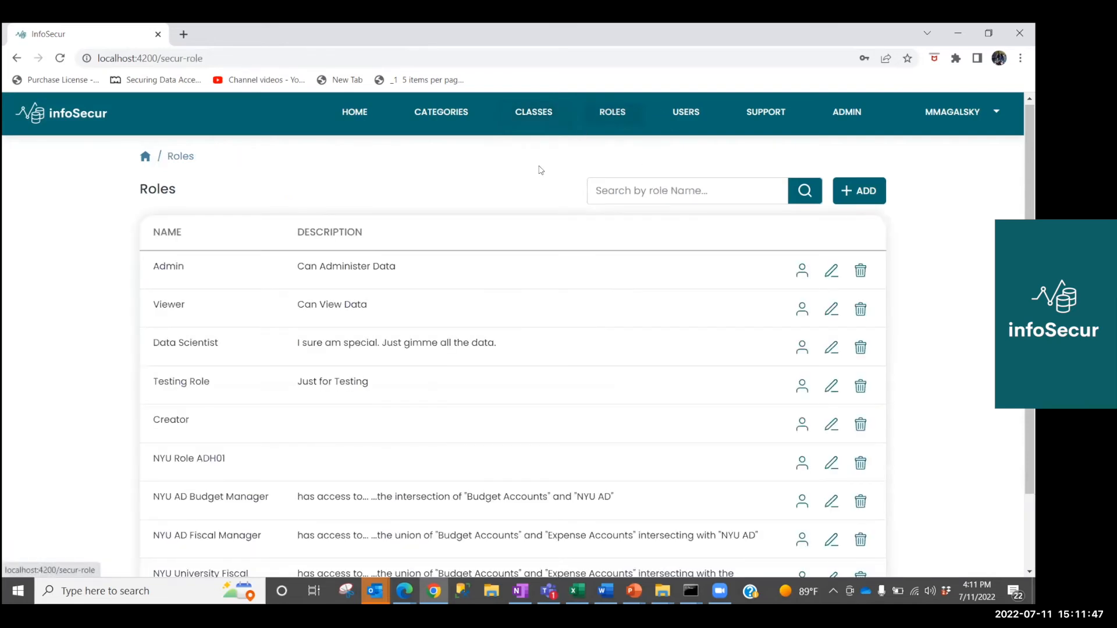
Step: Open the tenth user in the user list and remove that user's Viewer role
click(686, 114)
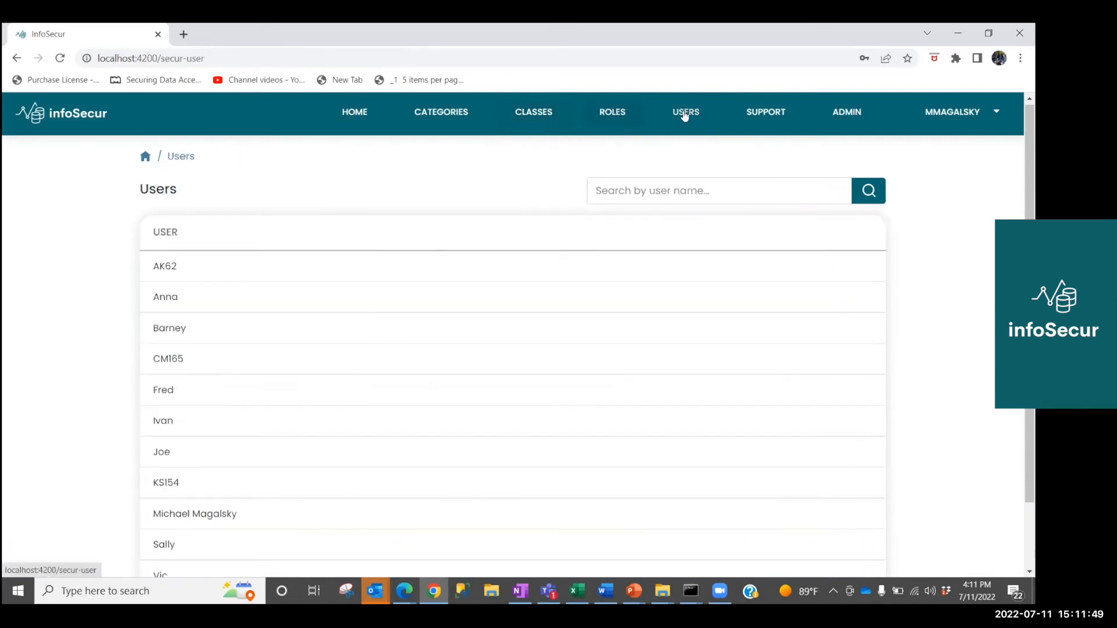
click(160, 544)
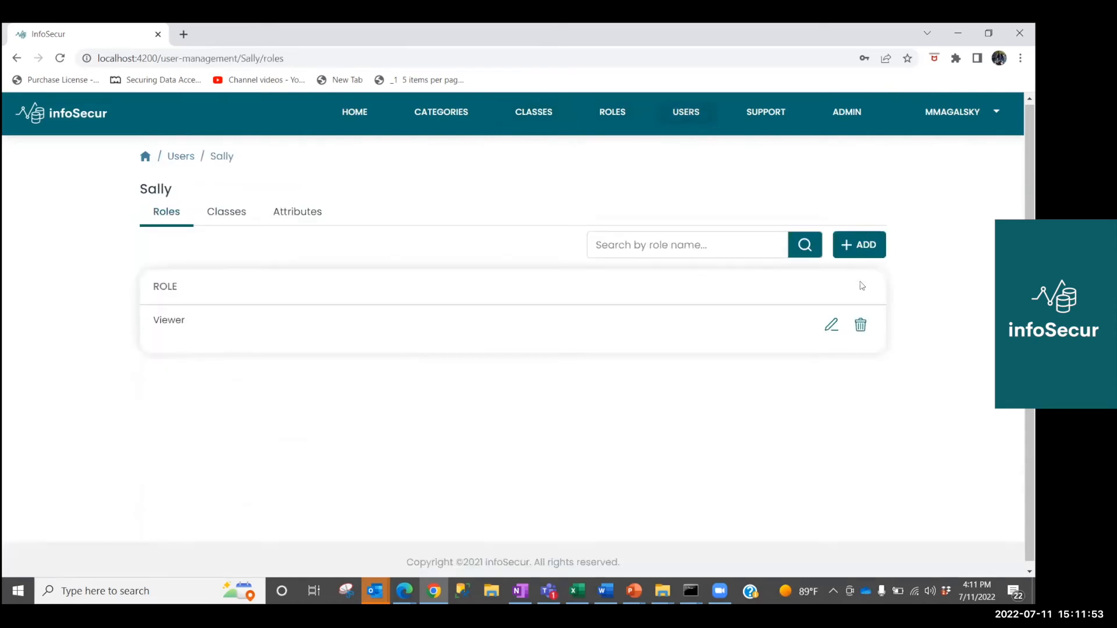
click(861, 324)
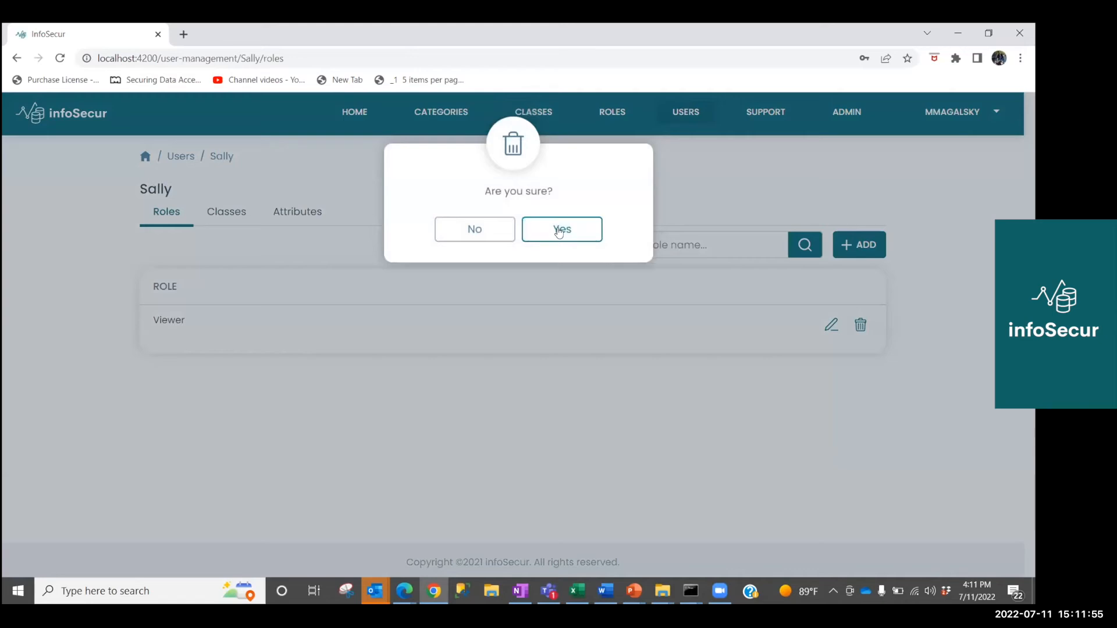
click(559, 230)
Step: Assign the Data Scientist role to the opened user
click(856, 244)
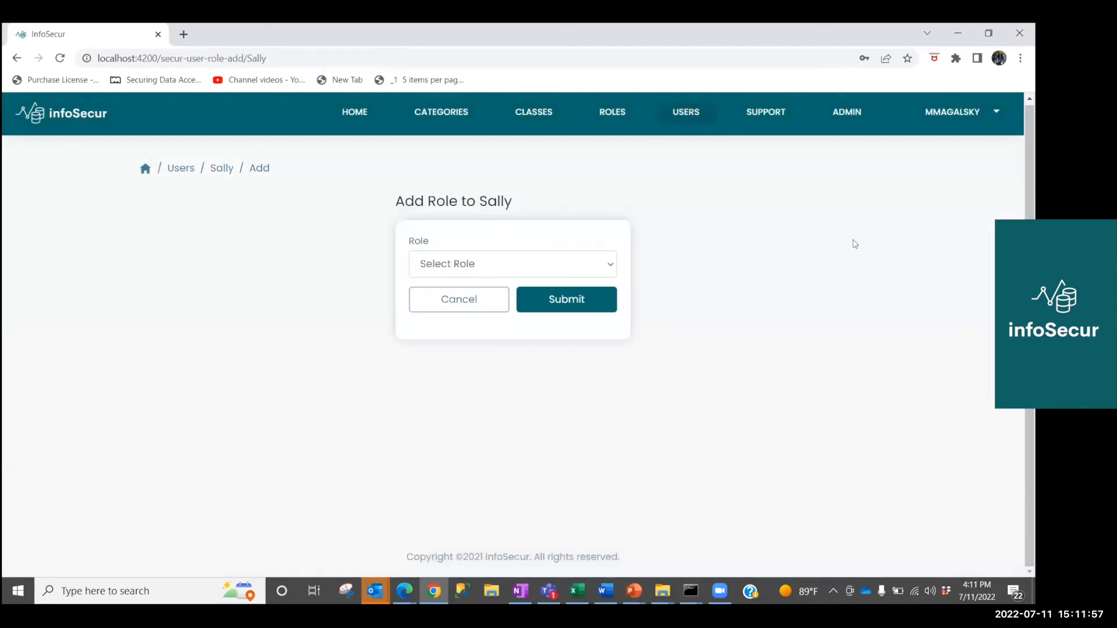
click(486, 270)
click(465, 333)
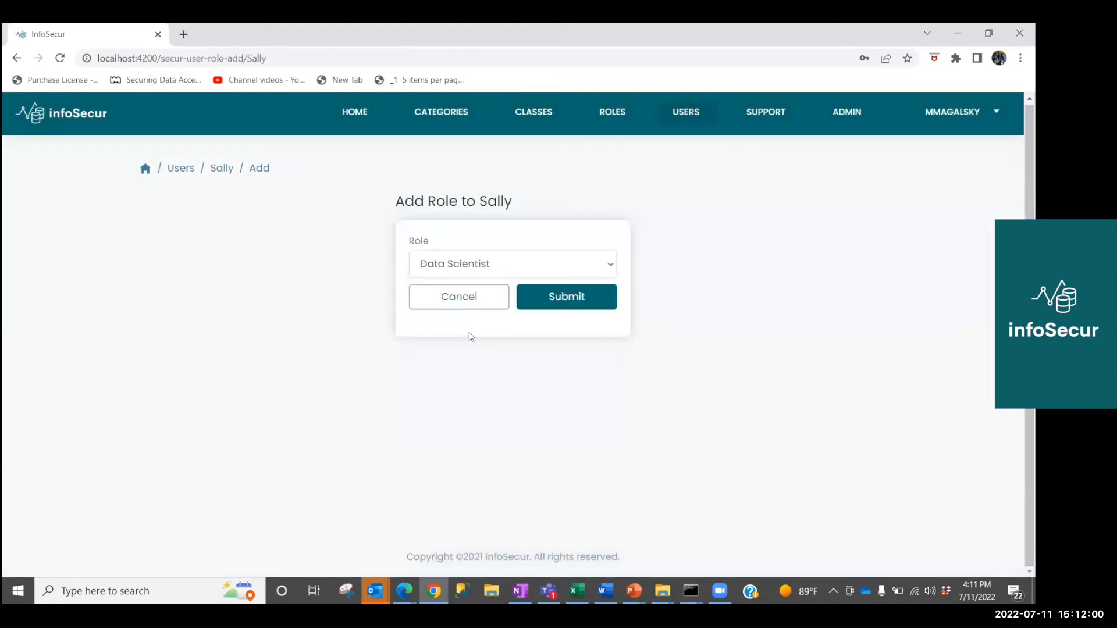
click(544, 303)
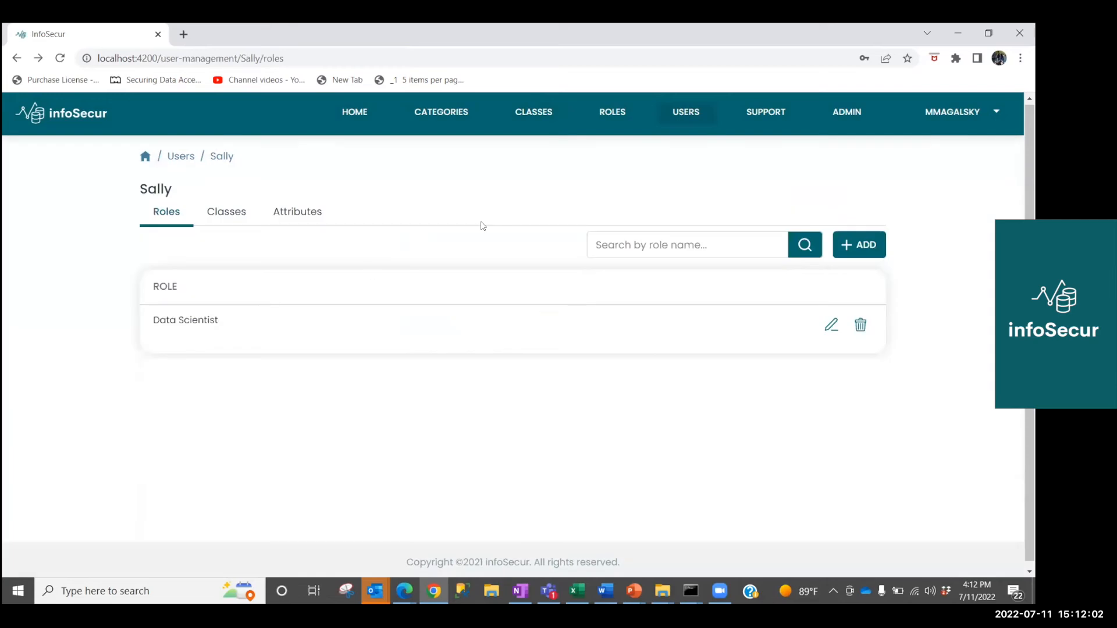
Step: Remove the Txn Type access: All policy from the Data Scientist role
click(611, 117)
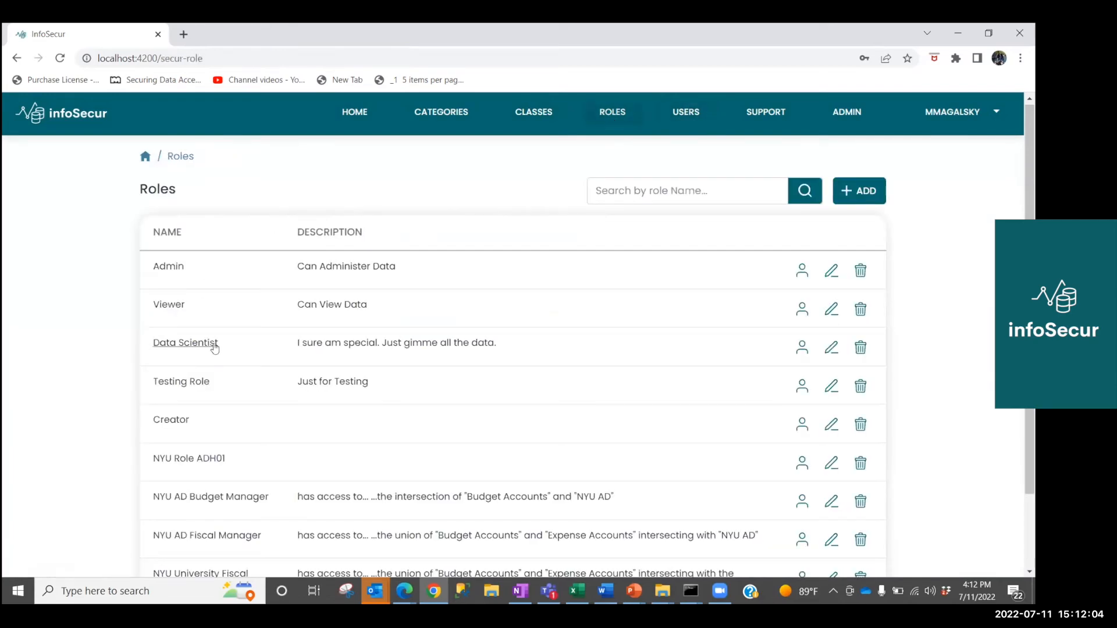
click(189, 343)
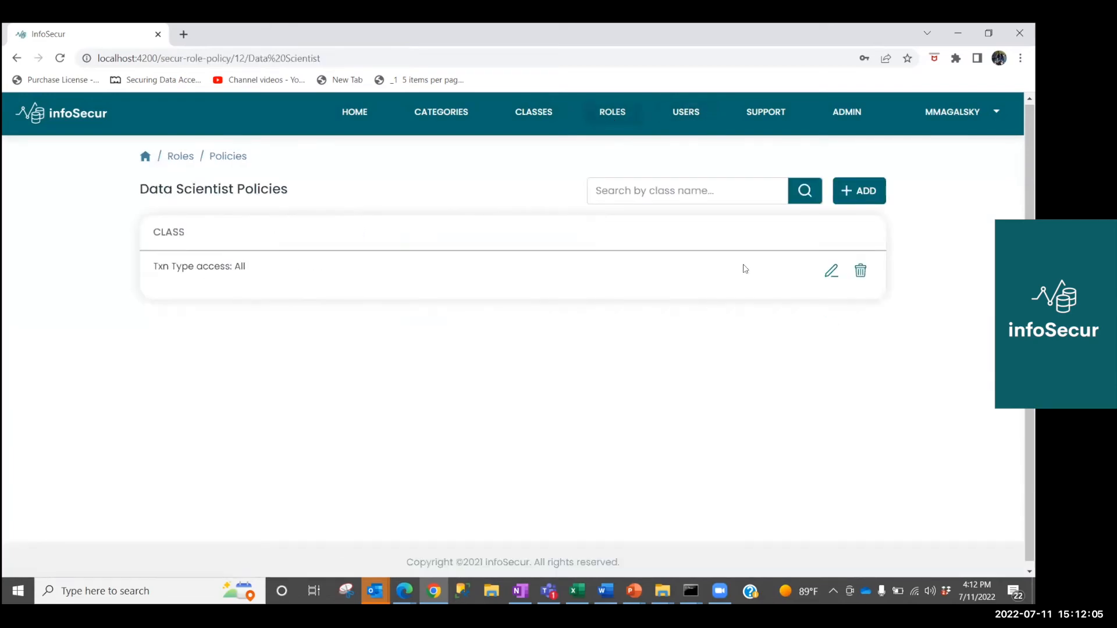
click(861, 270)
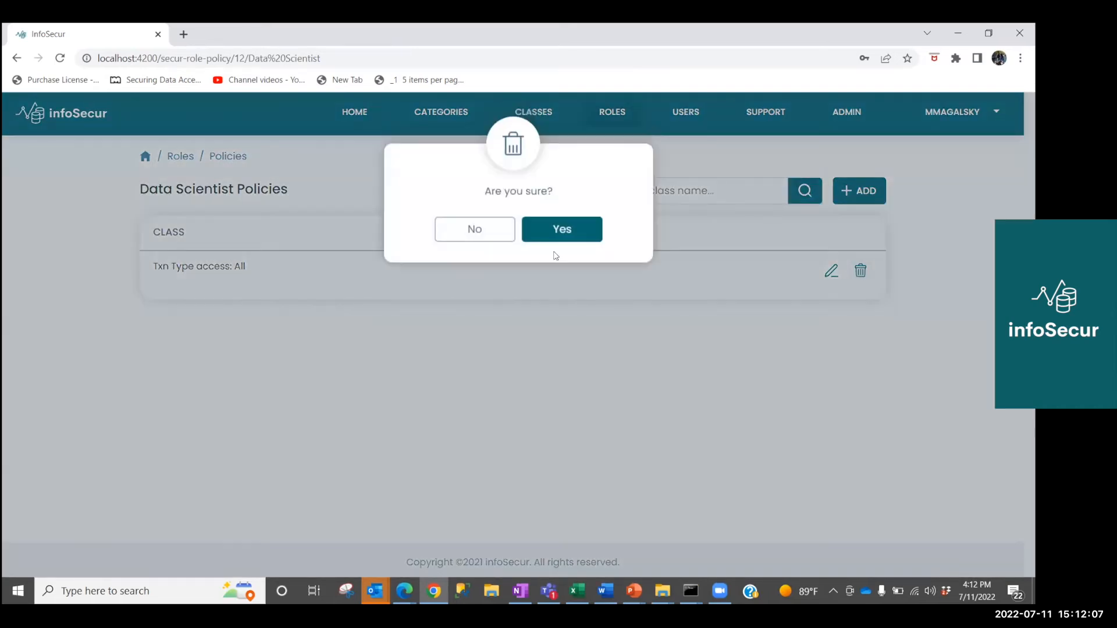
click(560, 233)
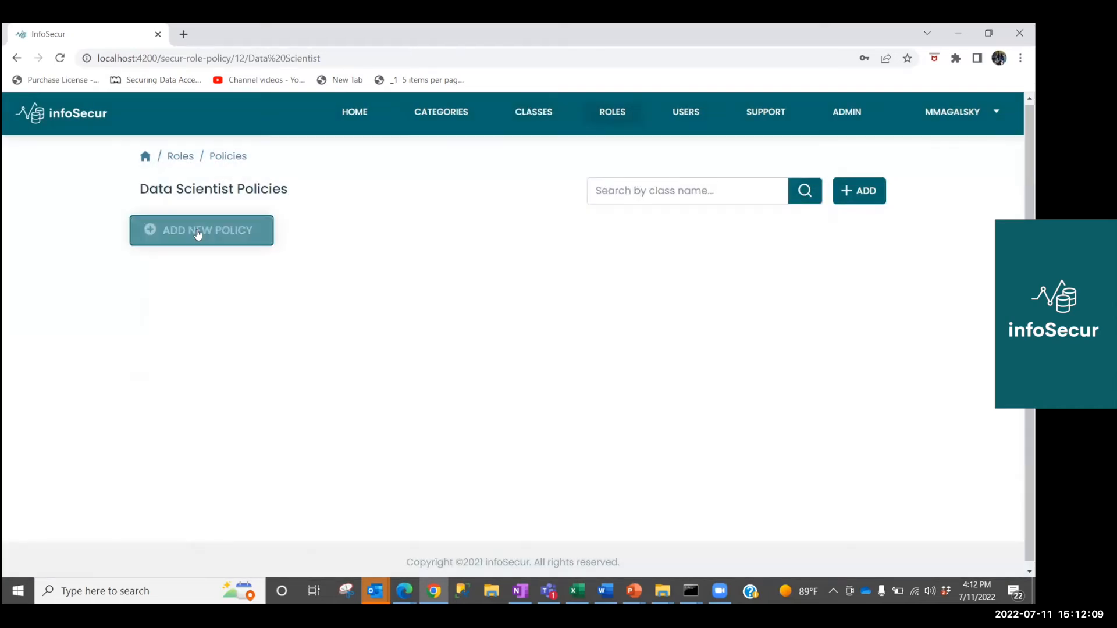
Step: Add a policy with the class a Rule for Ages to the Data Scientist role
click(198, 233)
click(486, 272)
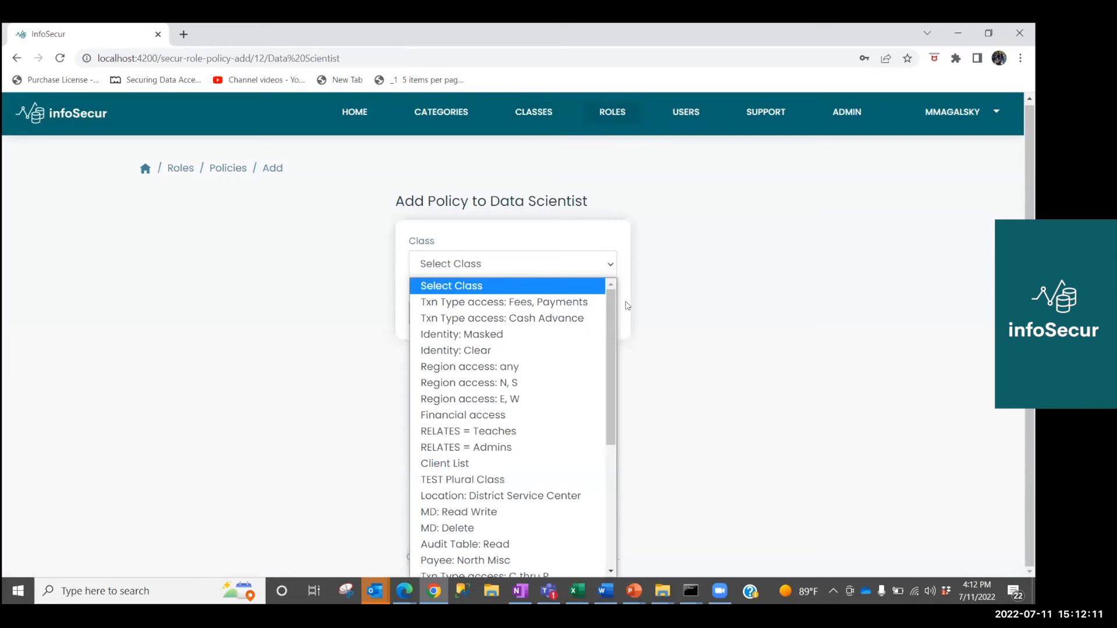
drag(609, 340, 605, 543)
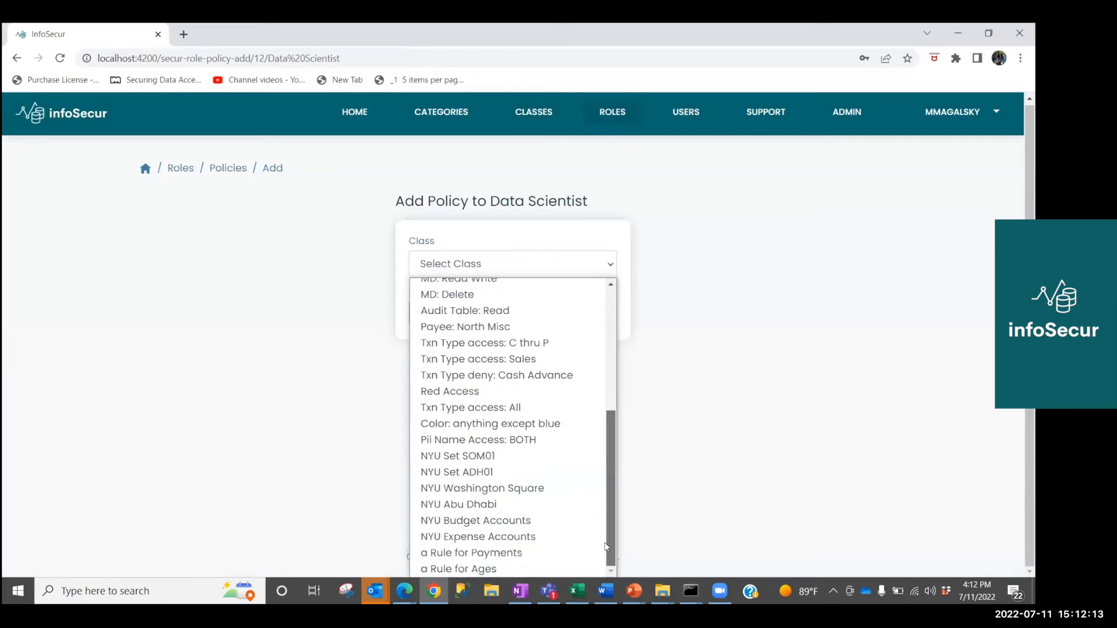
click(459, 569)
click(556, 314)
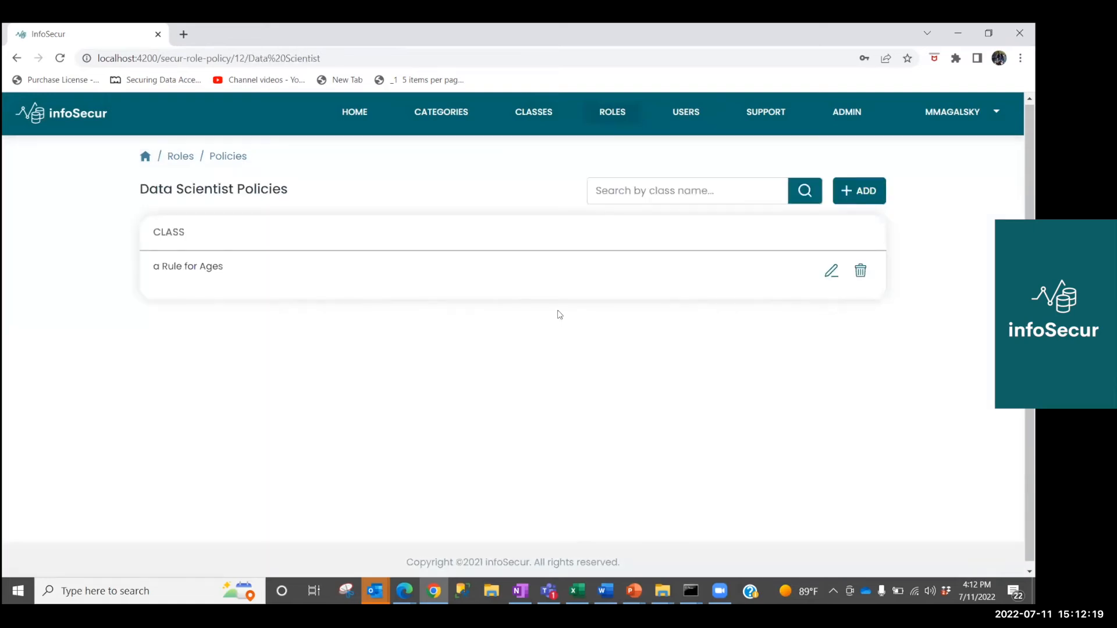
Step: Add a second policy with the class a Rule for Payments to the Data Scientist role
click(859, 192)
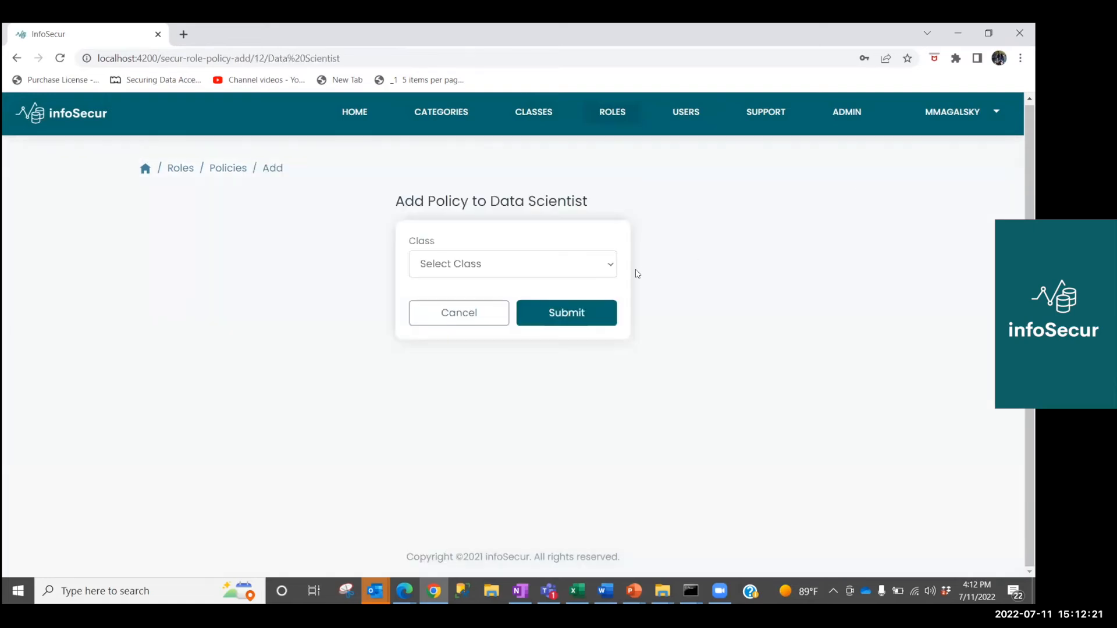
click(613, 267)
drag(612, 351, 602, 496)
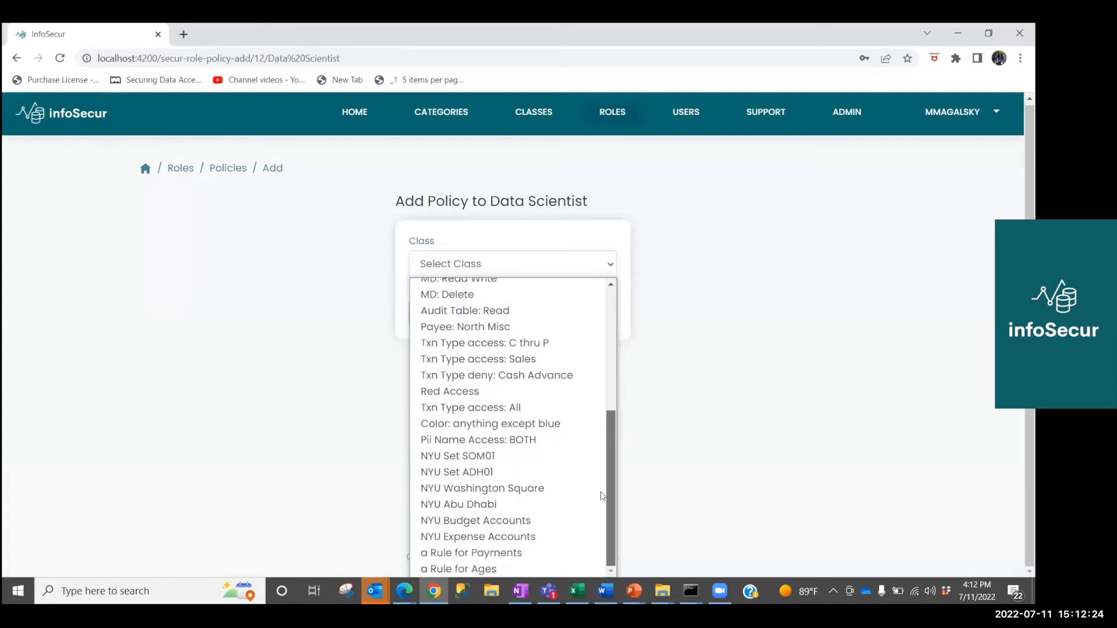
click(487, 553)
click(562, 313)
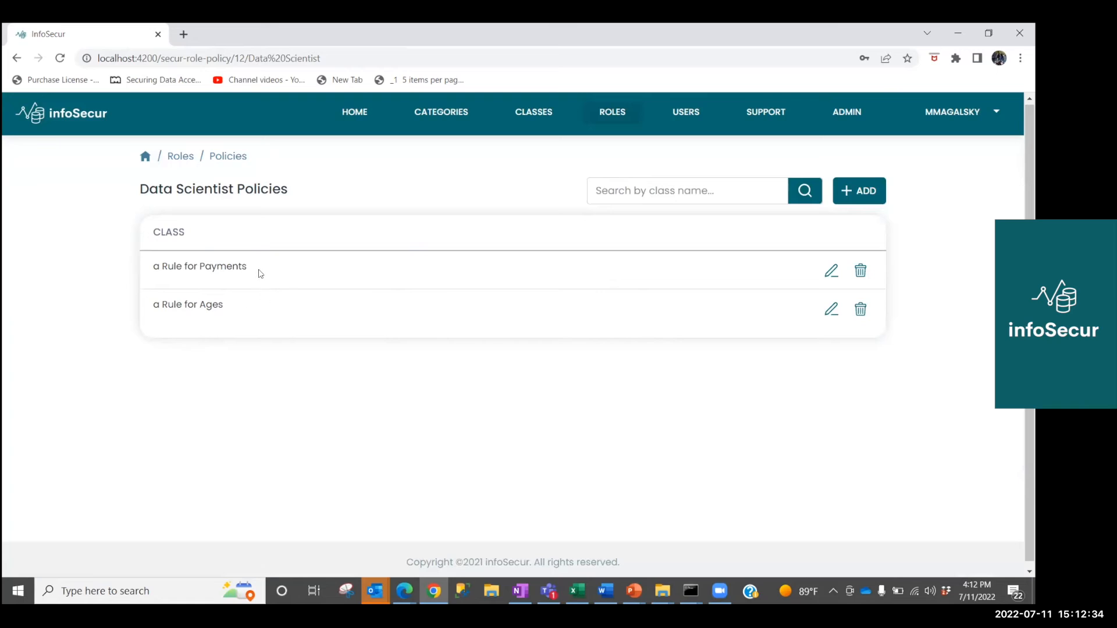
drag(254, 267, 155, 267)
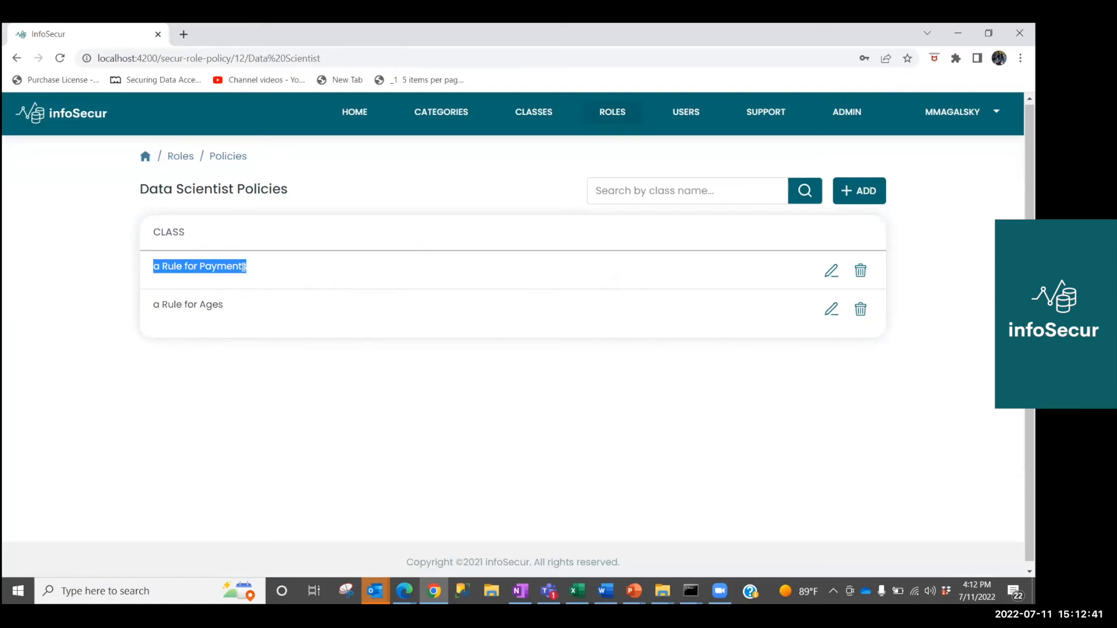
drag(224, 305, 152, 305)
drag(152, 265, 248, 266)
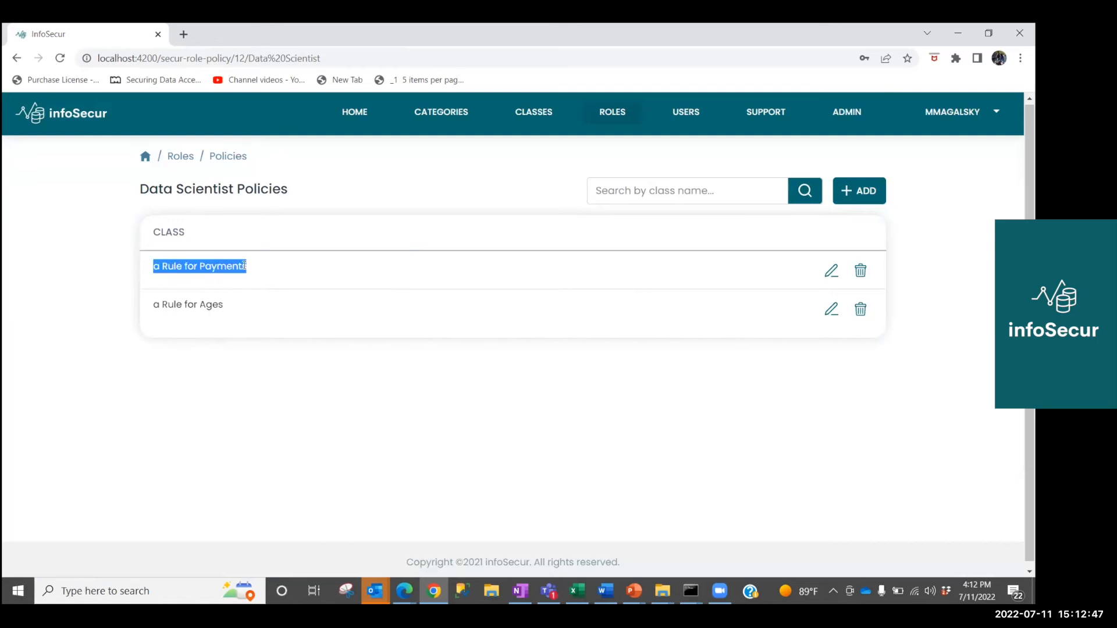
click(229, 303)
drag(168, 301, 153, 303)
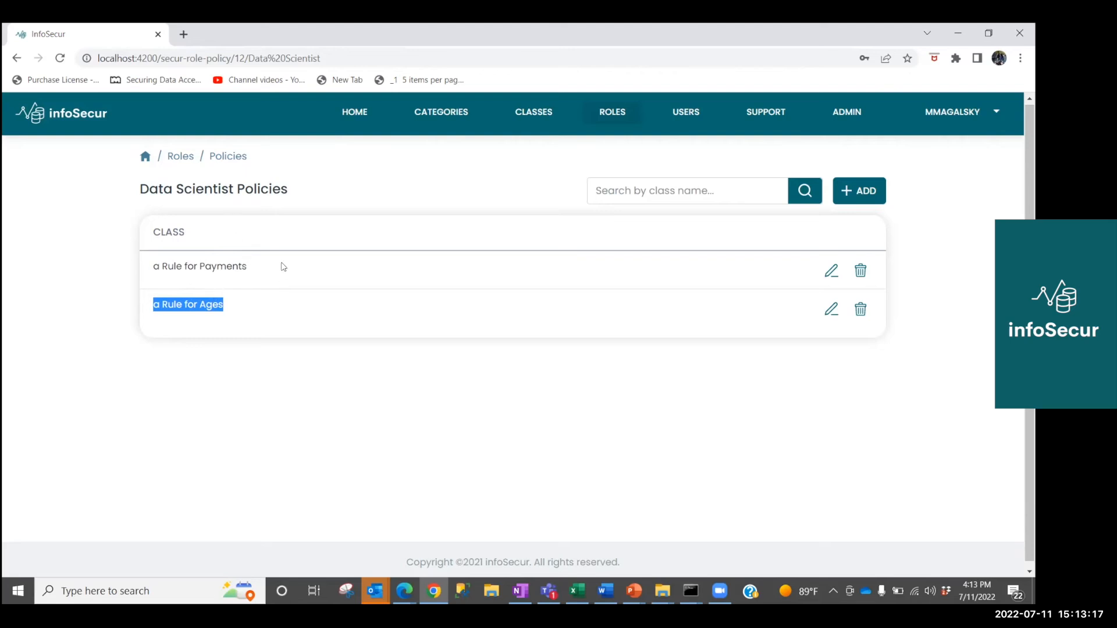
Step: Check the roles of the ninth user in the user list and open the tenth user
click(687, 113)
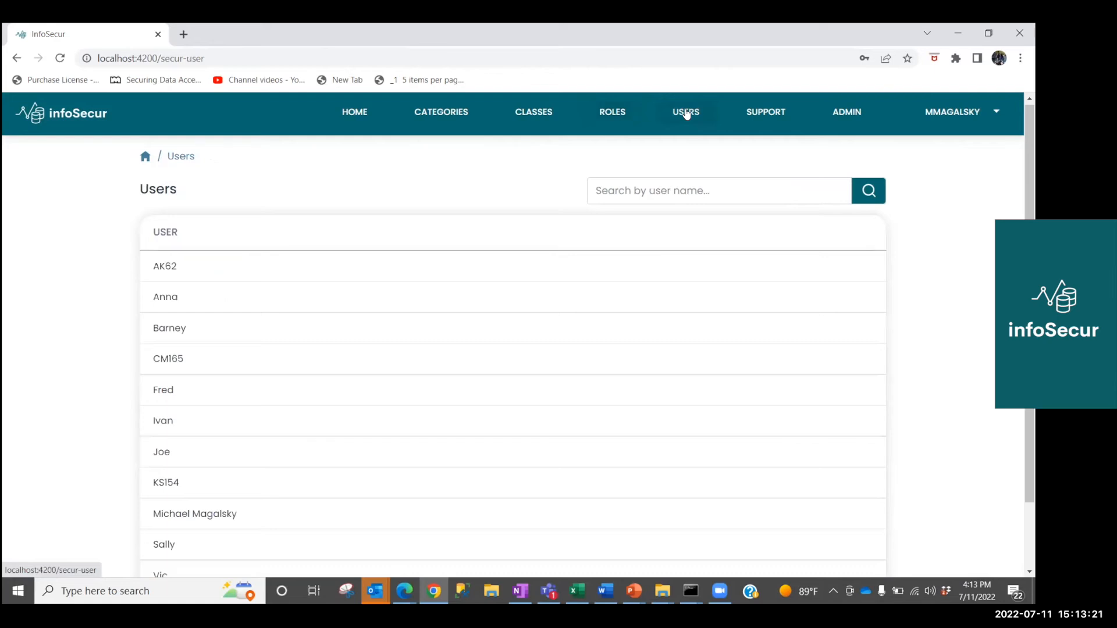
click(205, 515)
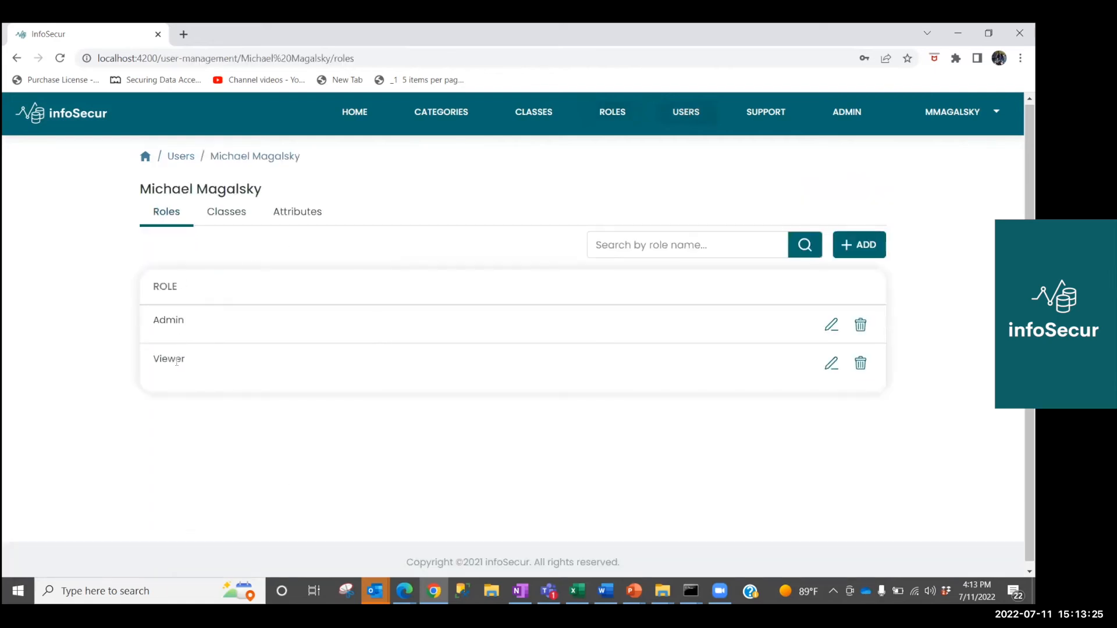
click(701, 107)
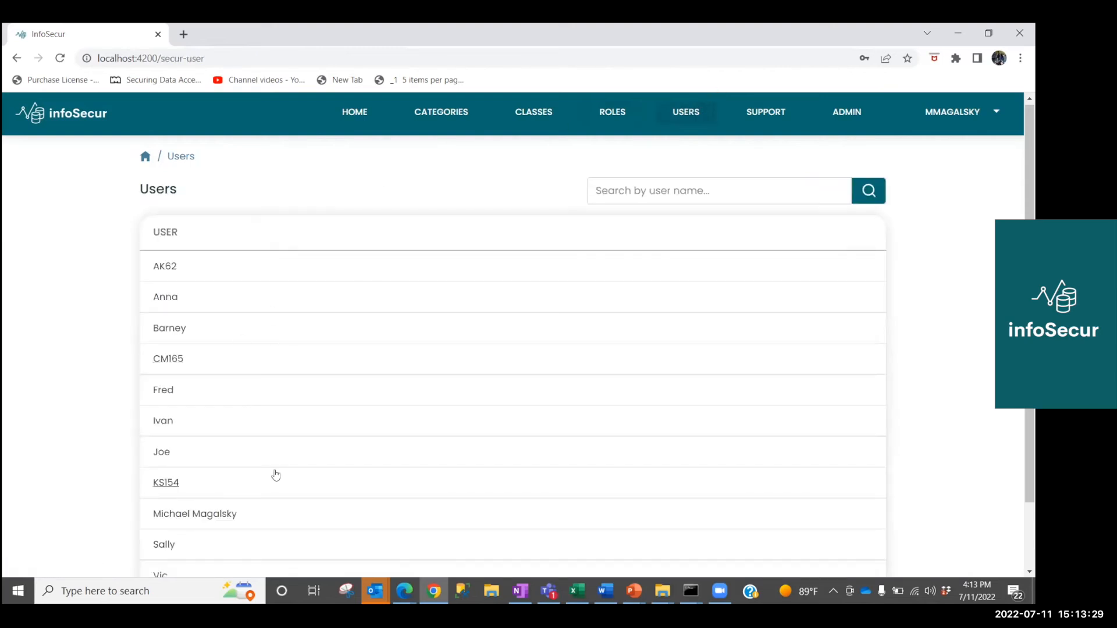
click(164, 544)
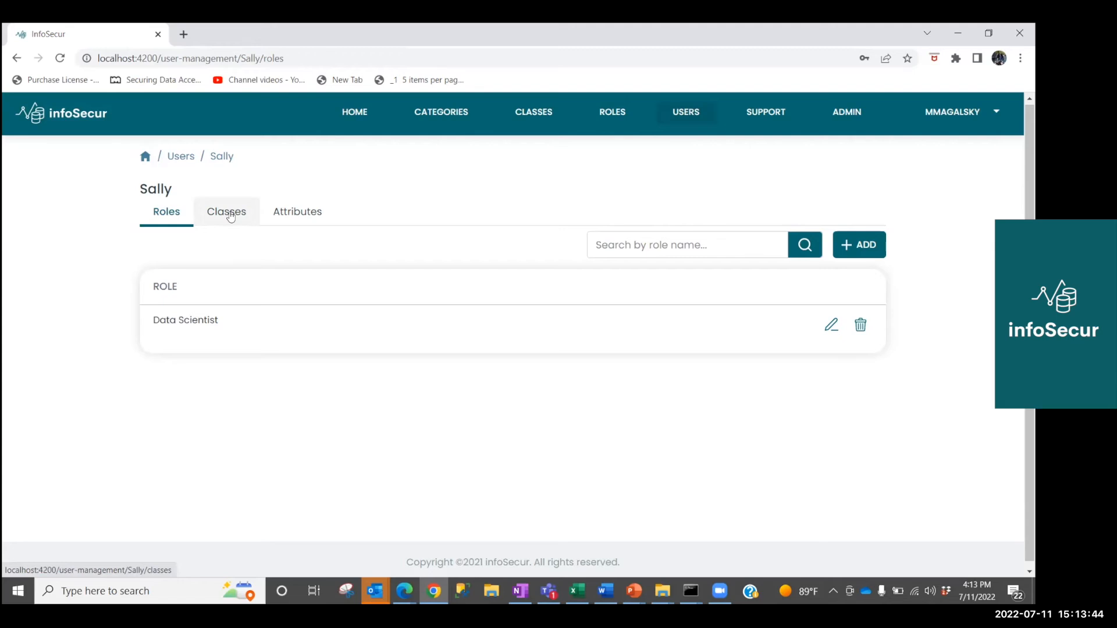
key(alt+Tab)
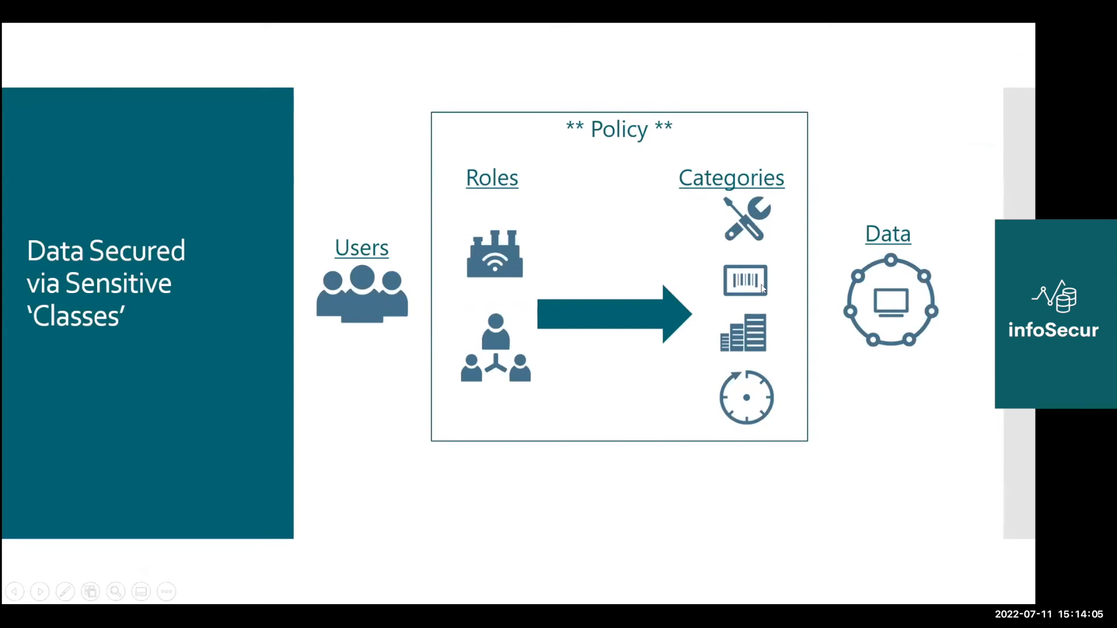
key(alt+Tab)
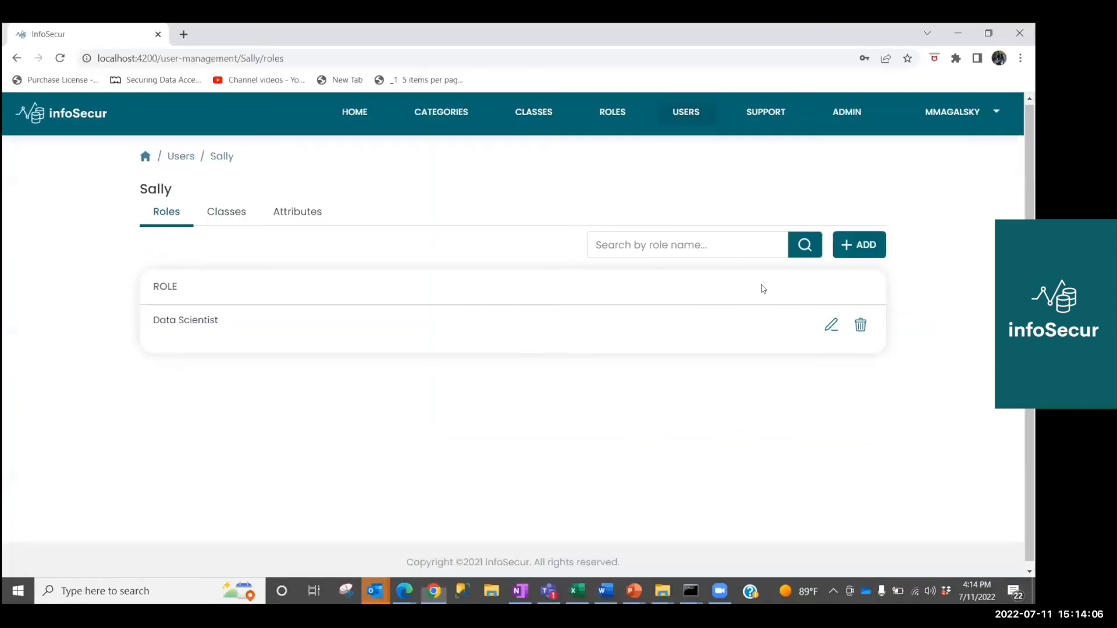
Step: Add a policy with the class a Rule for Ages directly to the opened user
click(218, 214)
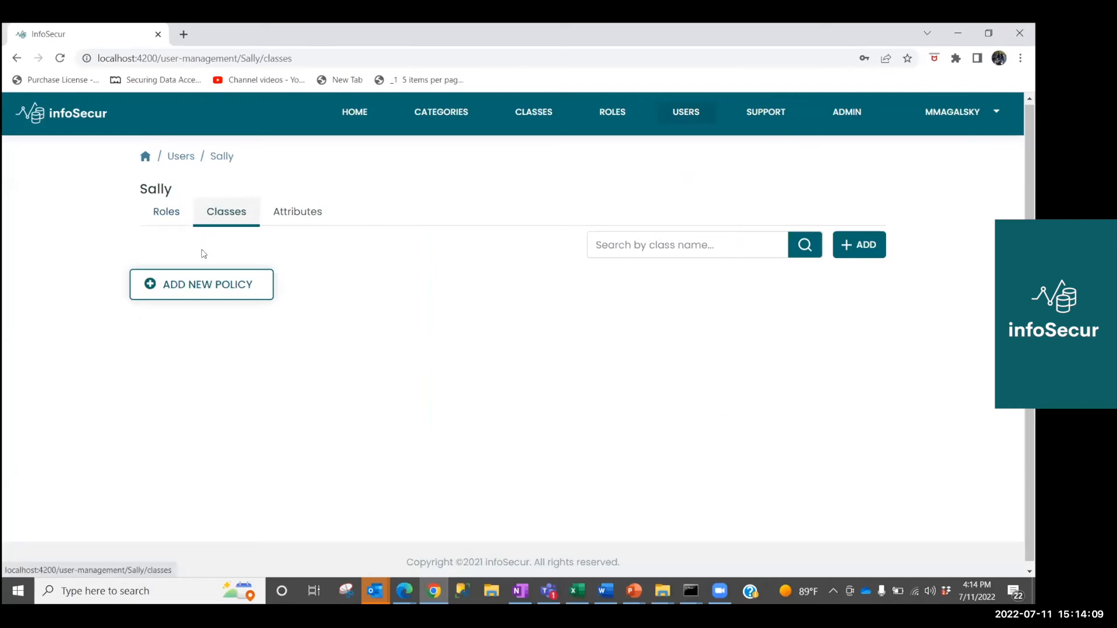
click(158, 220)
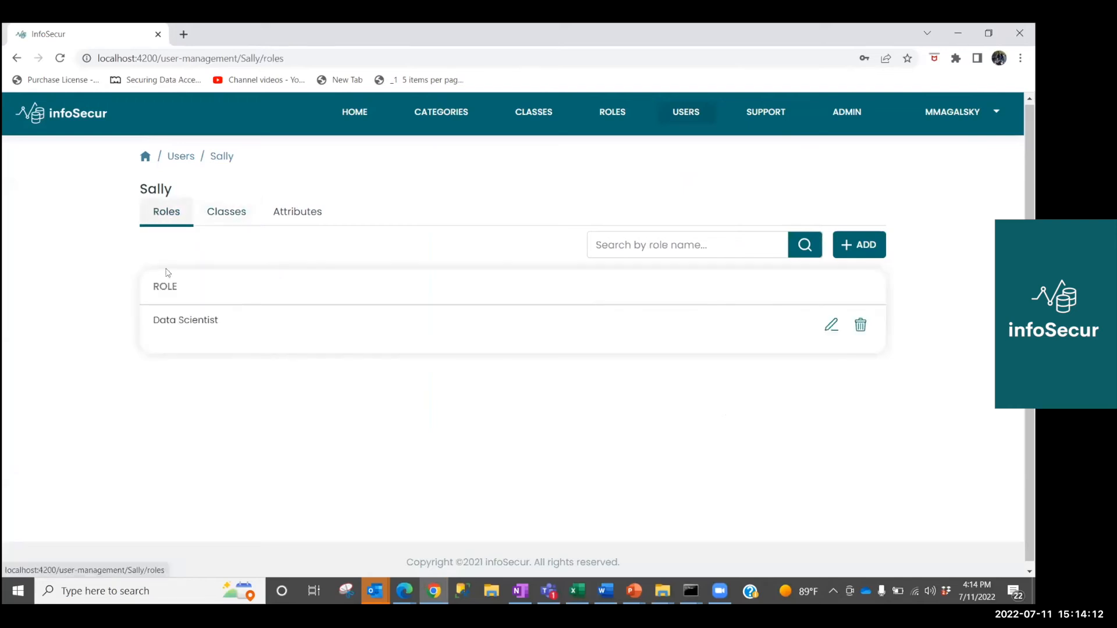
click(221, 228)
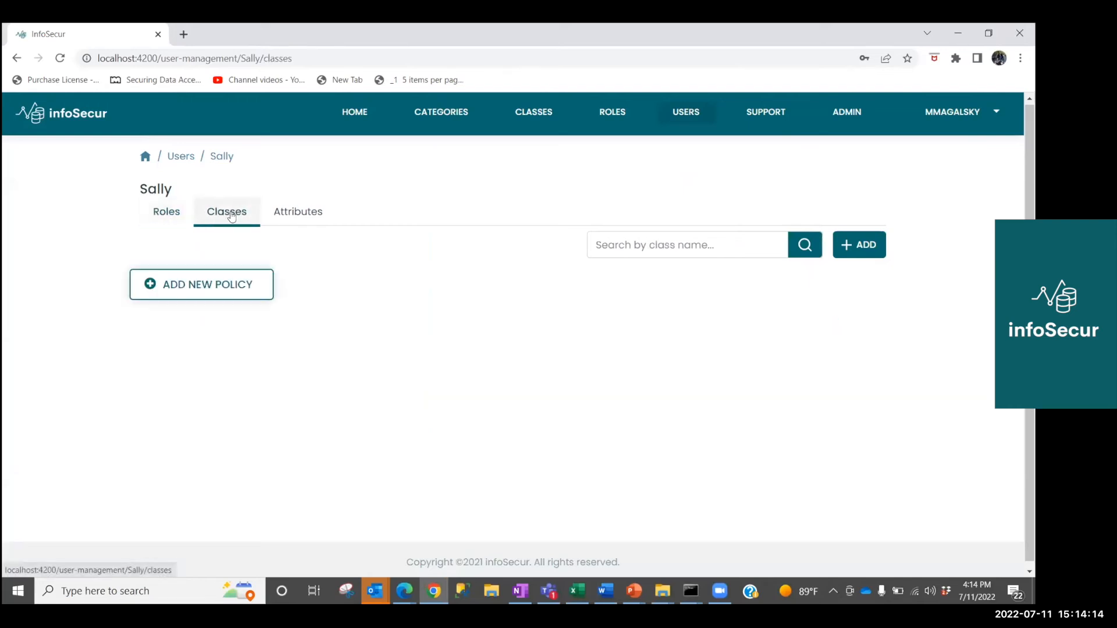
click(195, 285)
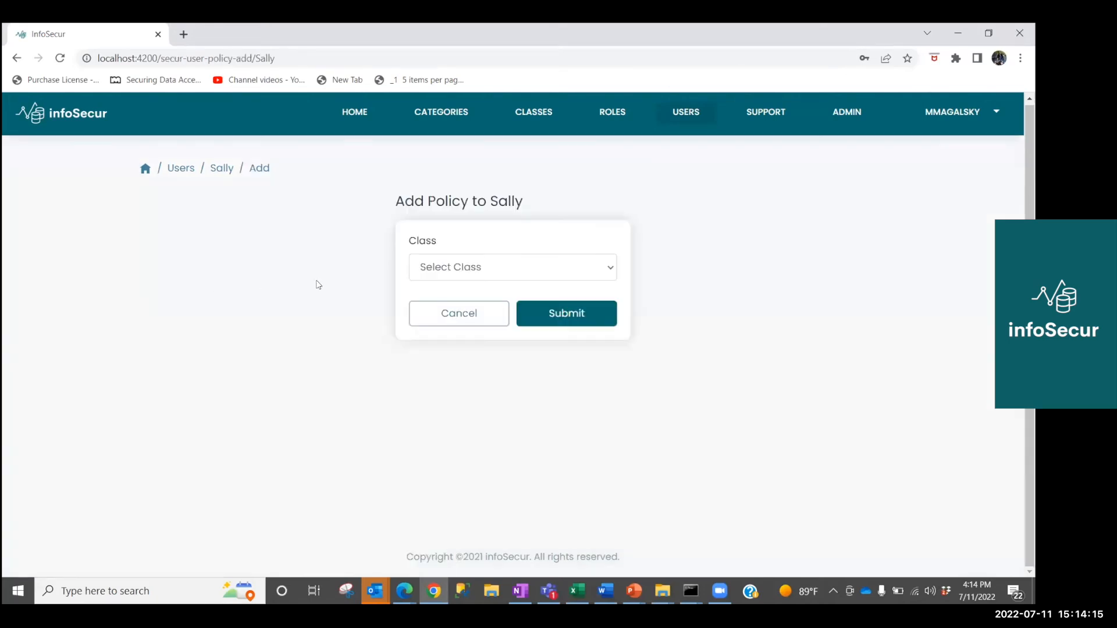
click(612, 267)
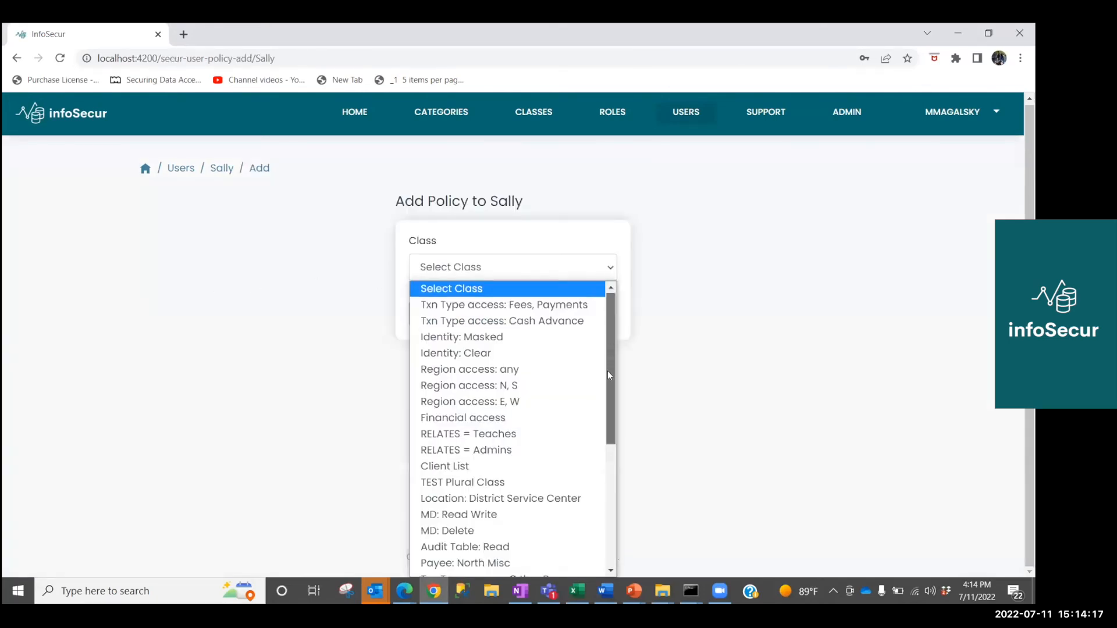
scroll(611, 408, down, 3)
scroll(613, 429, down, 2)
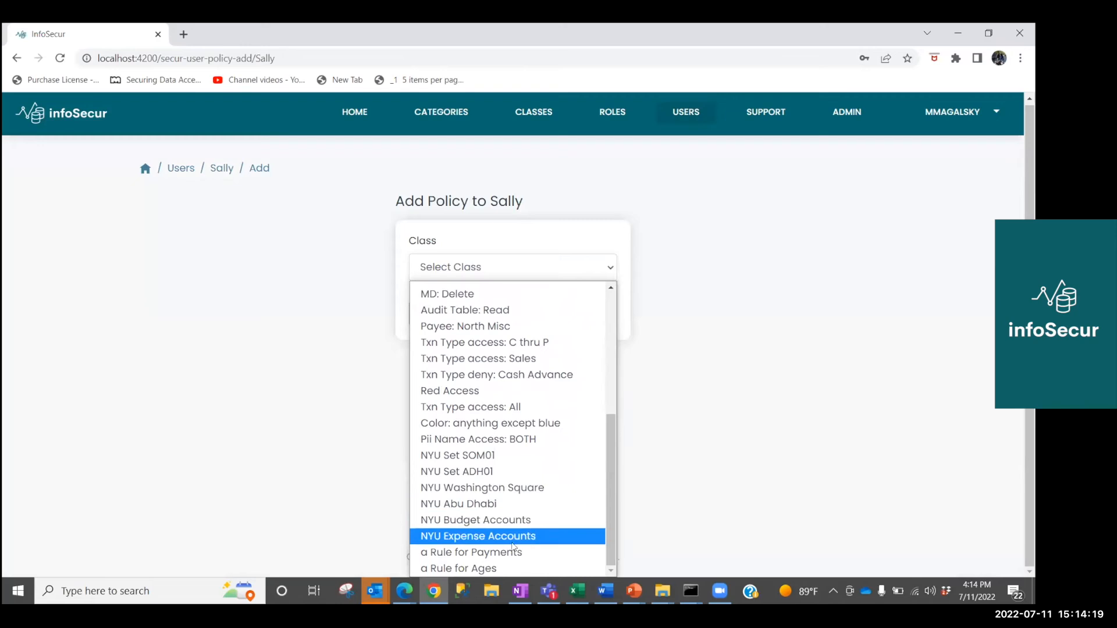
click(500, 568)
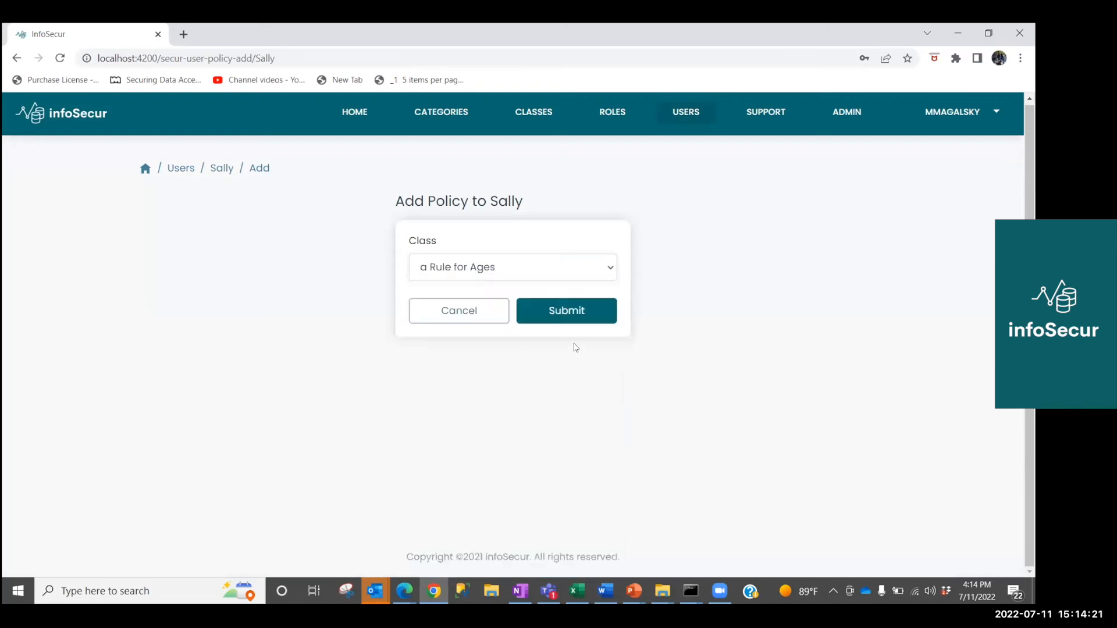
click(567, 313)
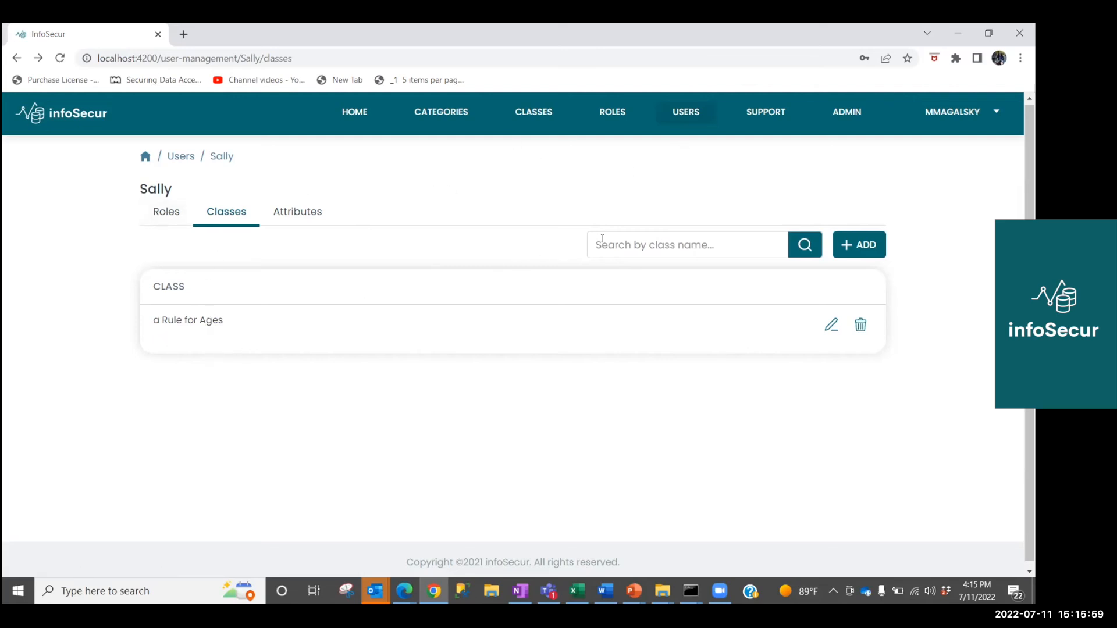
Step: Create a new class named a Age Exception
click(534, 112)
click(864, 191)
click(443, 262)
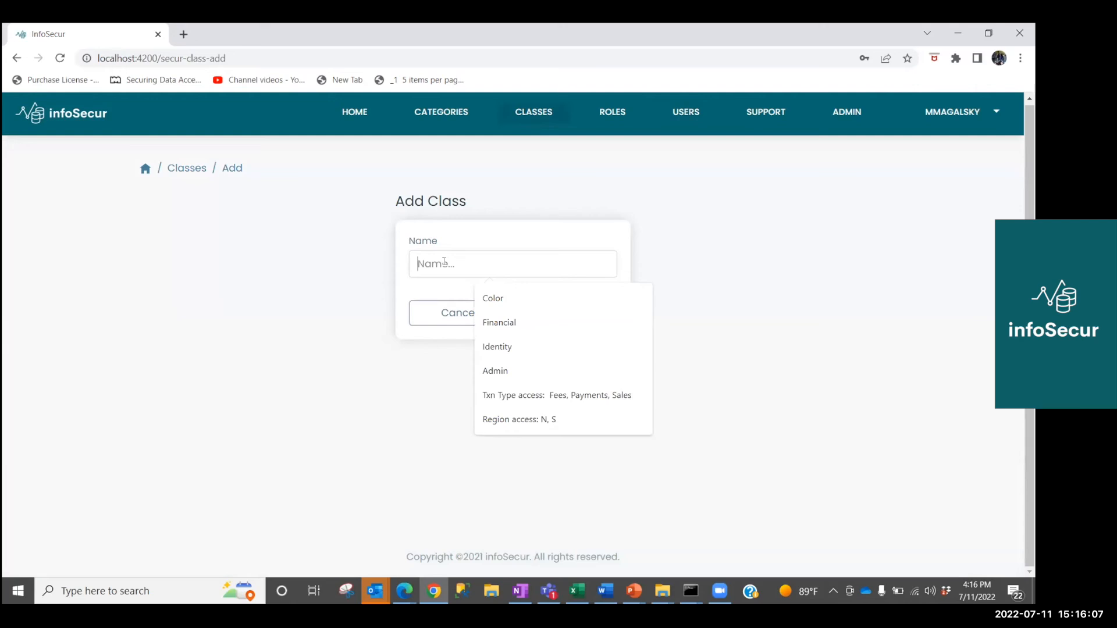
text(a Age Exception)
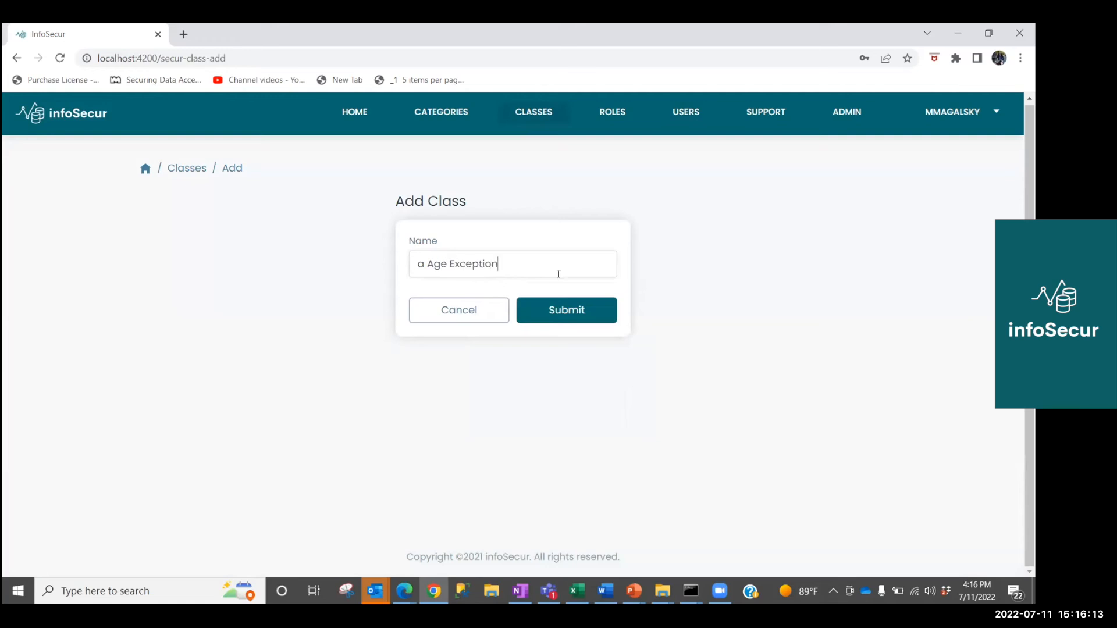
click(573, 318)
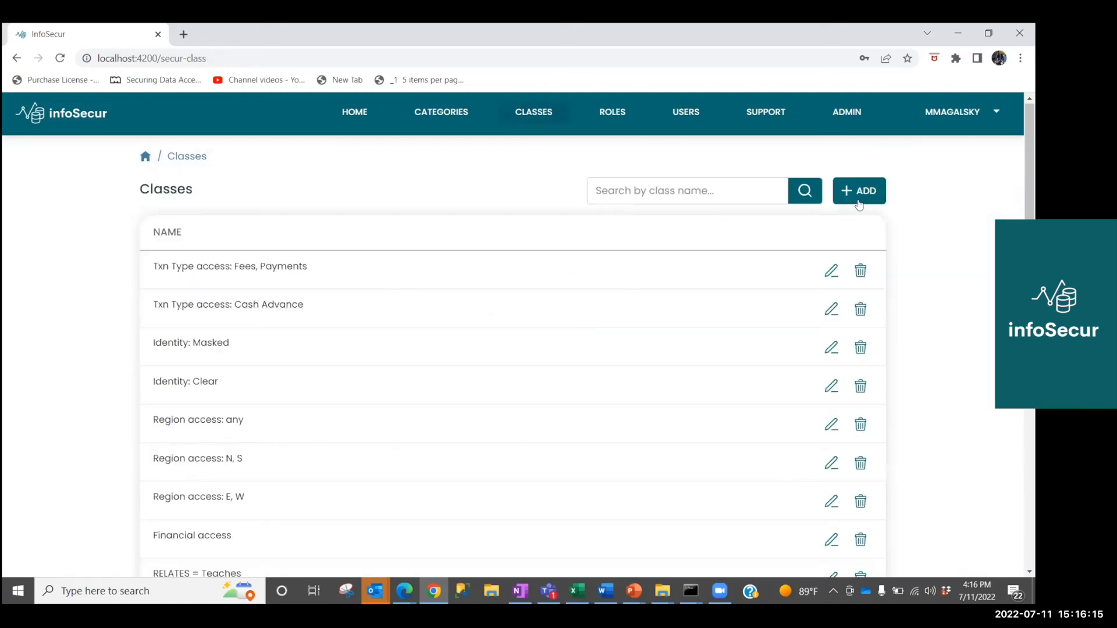
drag(1030, 189, 989, 582)
click(190, 499)
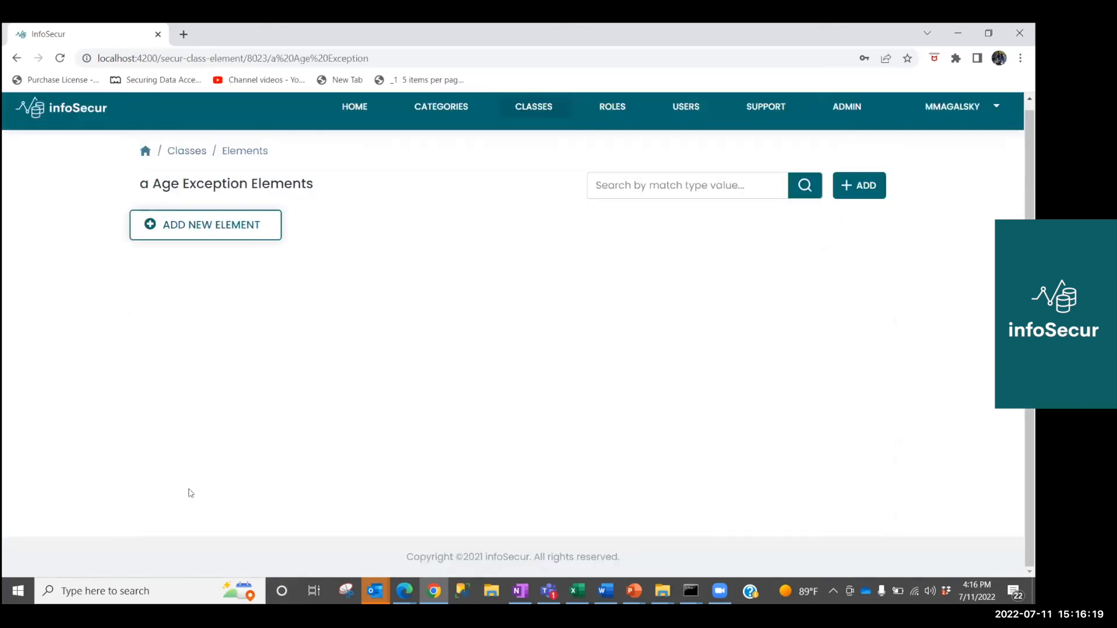
click(219, 225)
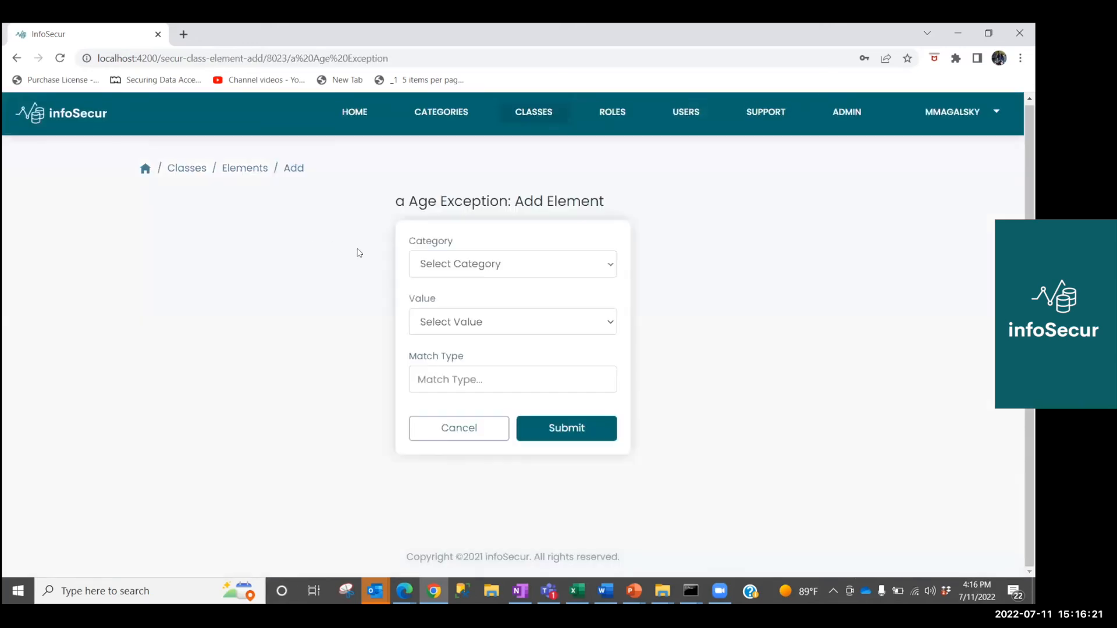
click(460, 265)
click(452, 318)
click(611, 329)
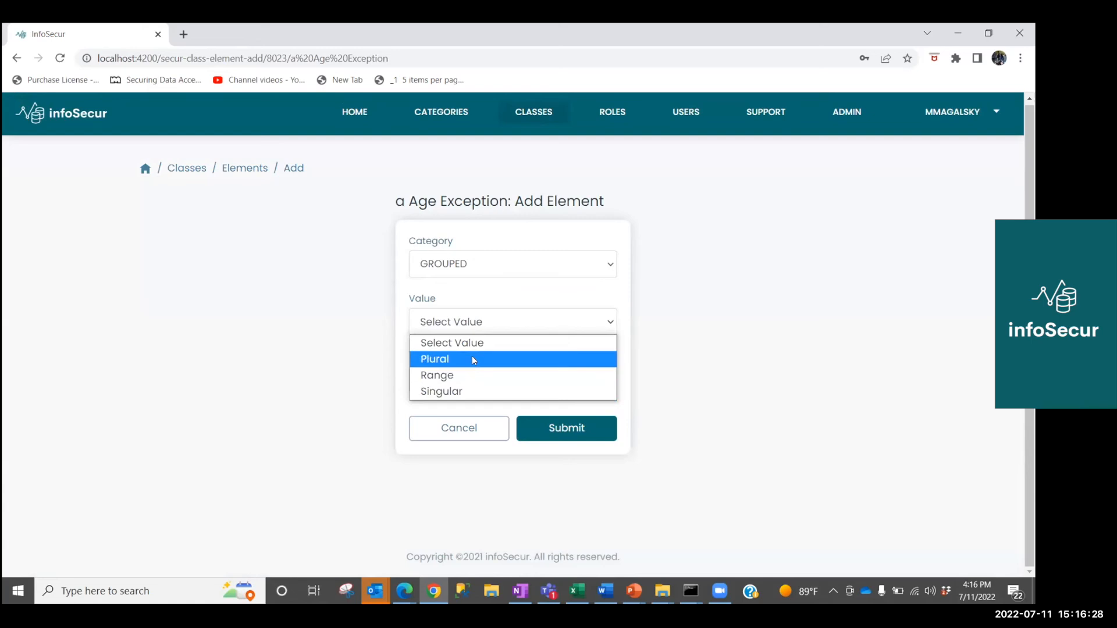
Step: Add the value Exception to the GROUPED category, leaving its description empty
click(442, 112)
click(442, 112)
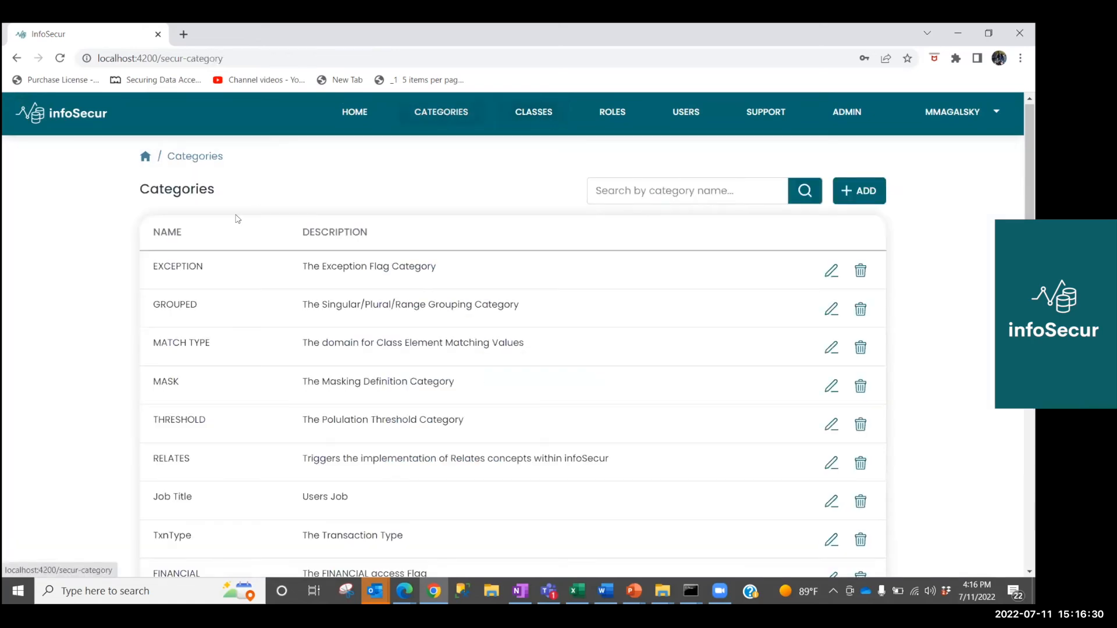
click(213, 343)
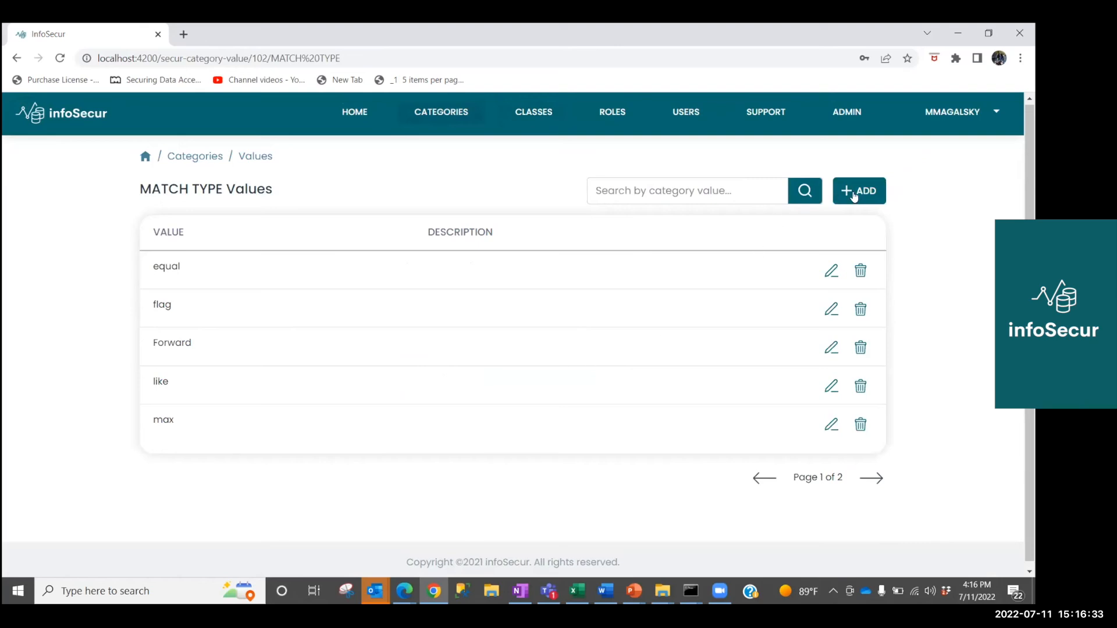
click(443, 117)
click(176, 305)
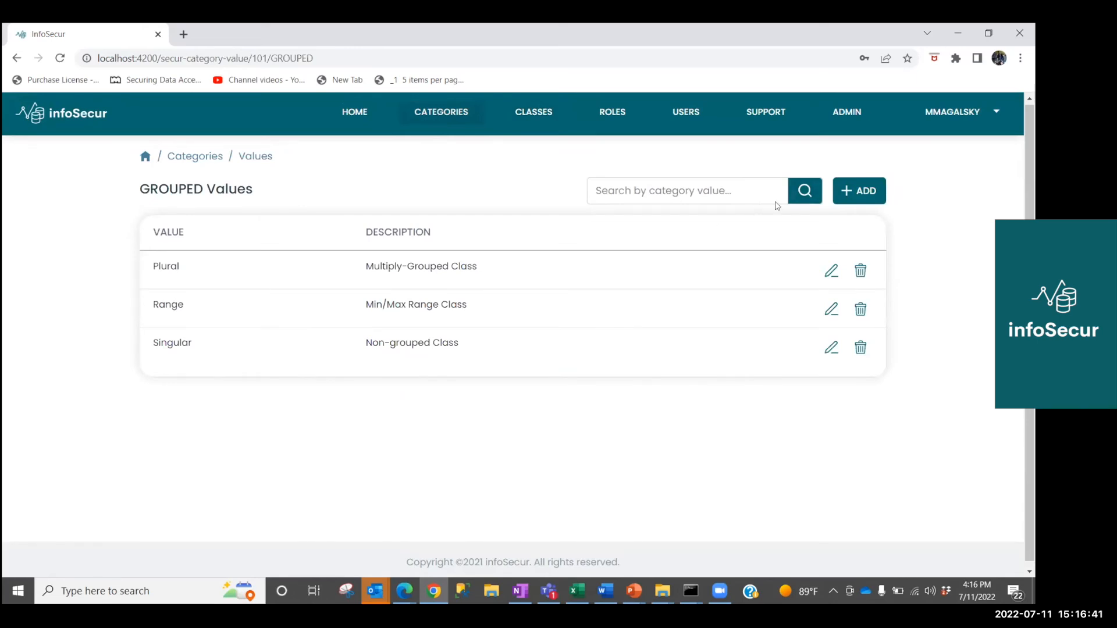
click(859, 190)
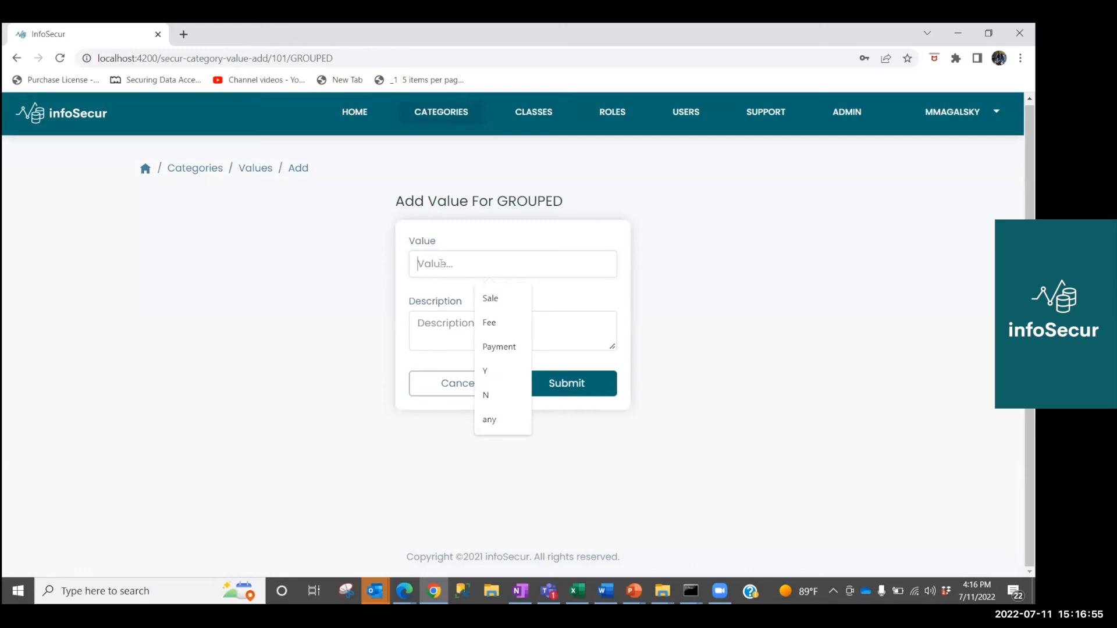
text(Exception)
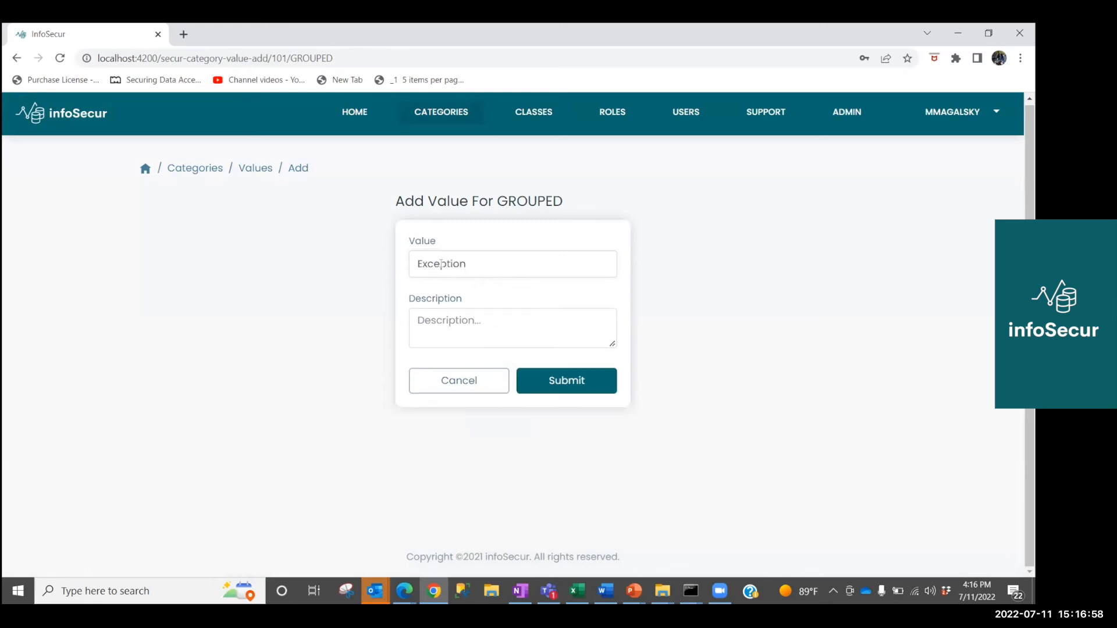
click(581, 379)
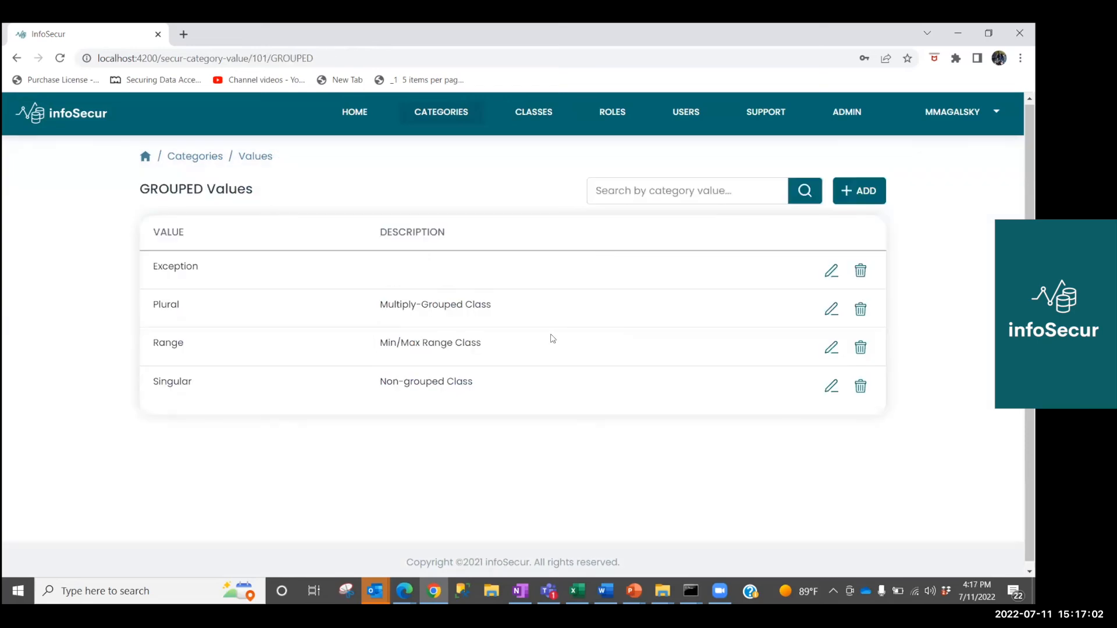
Step: Search the classes for "a rule" and examine the elements of the class a Rule for Ages
click(524, 114)
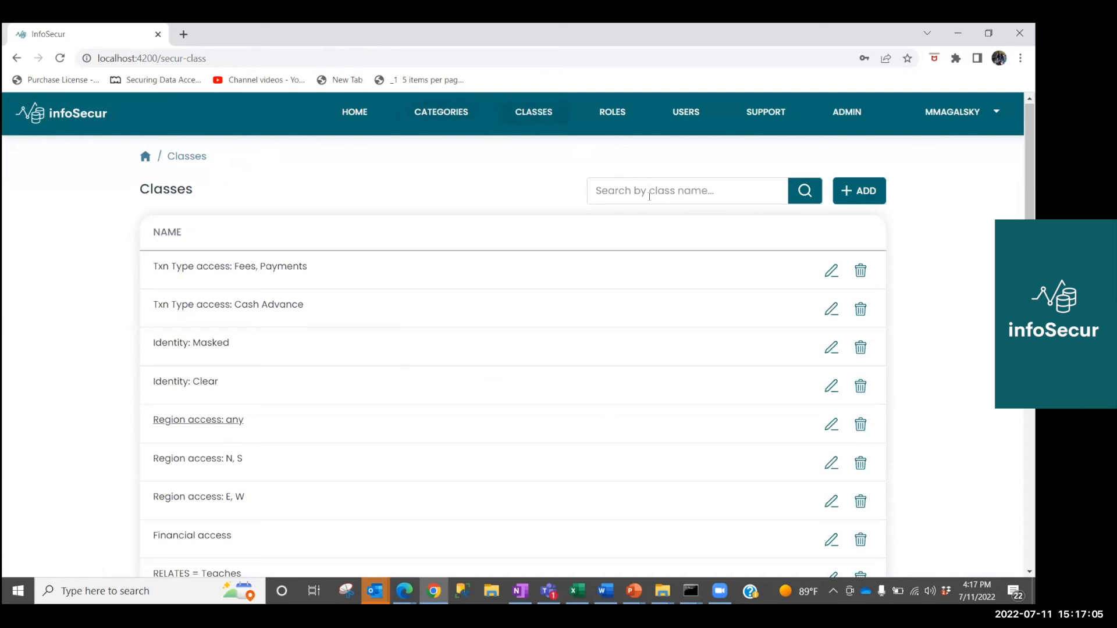
click(676, 192)
text(a rule)
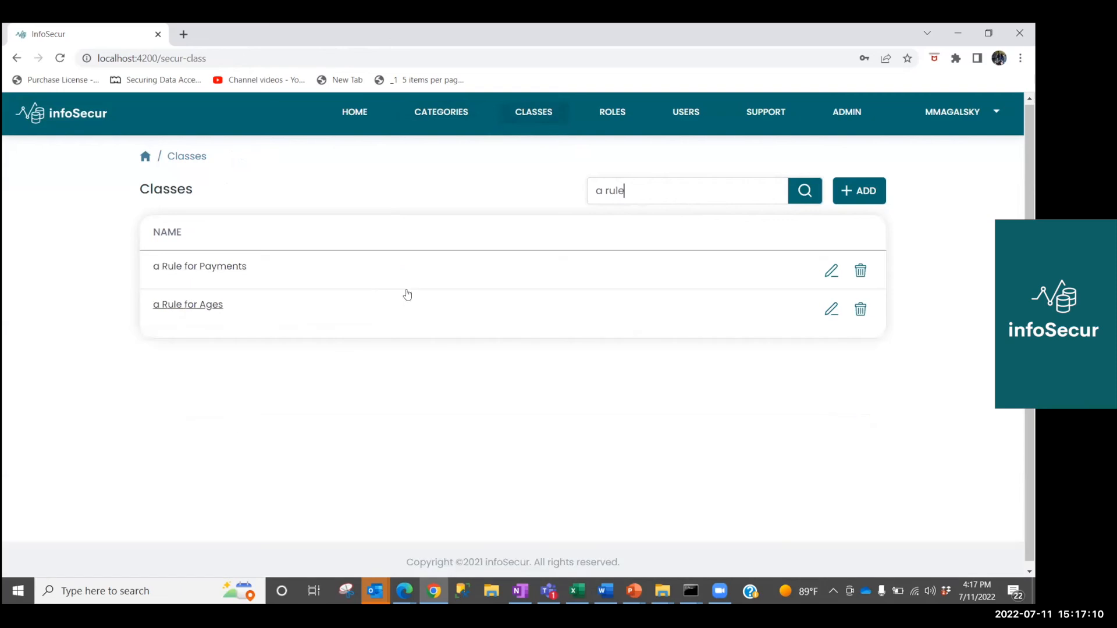
click(201, 305)
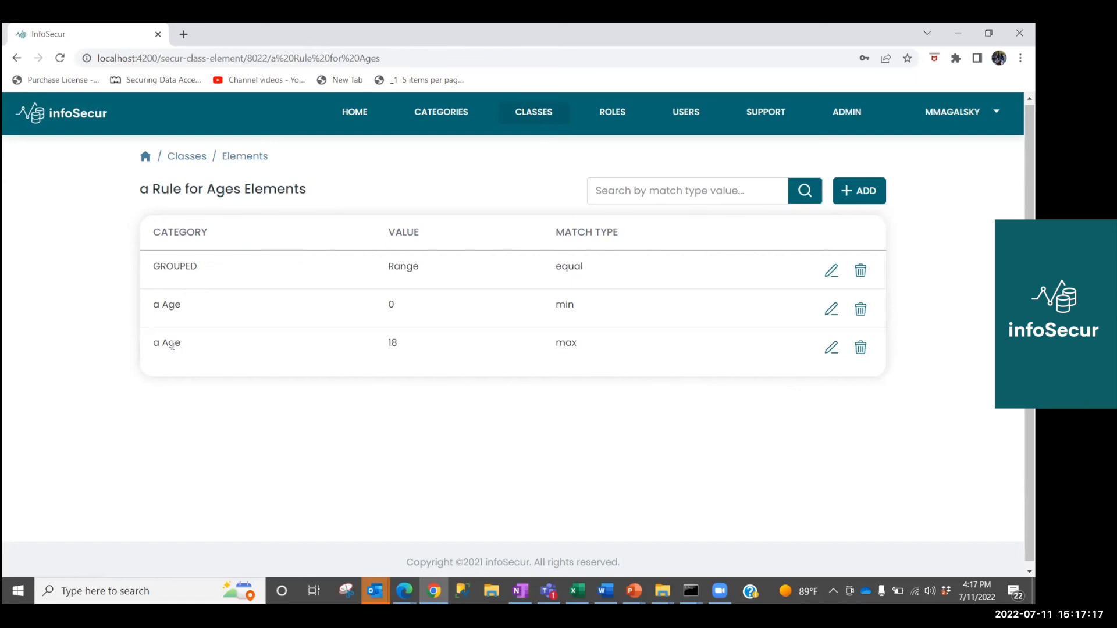
Step: Add an element to the class a Age Exception with category GROUPED, value Exception and match type equal
click(526, 114)
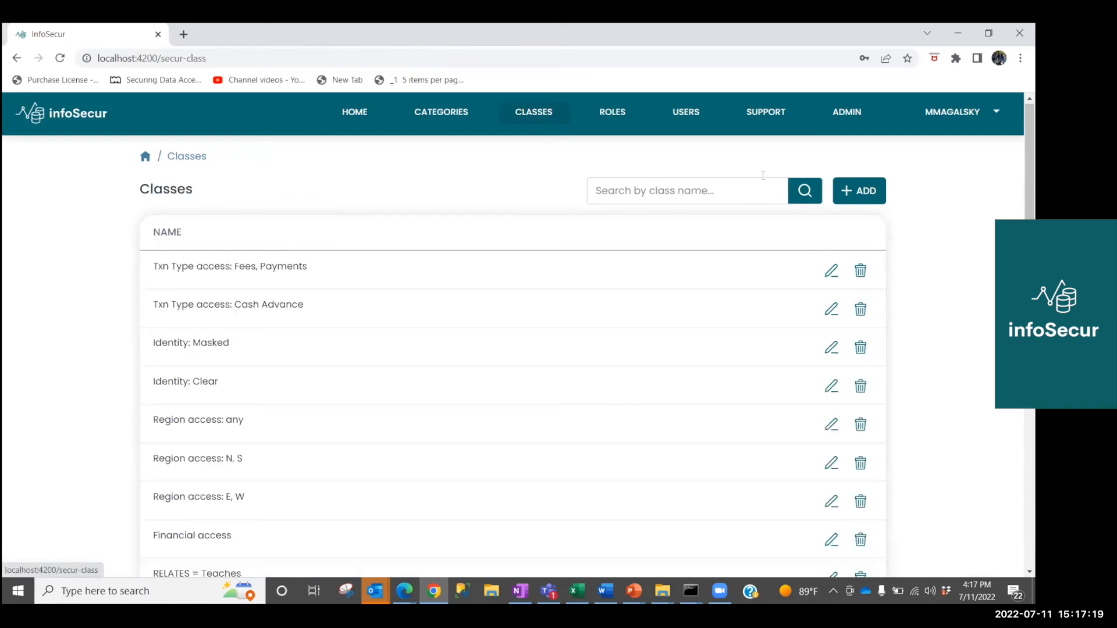
drag(1028, 162, 1019, 499)
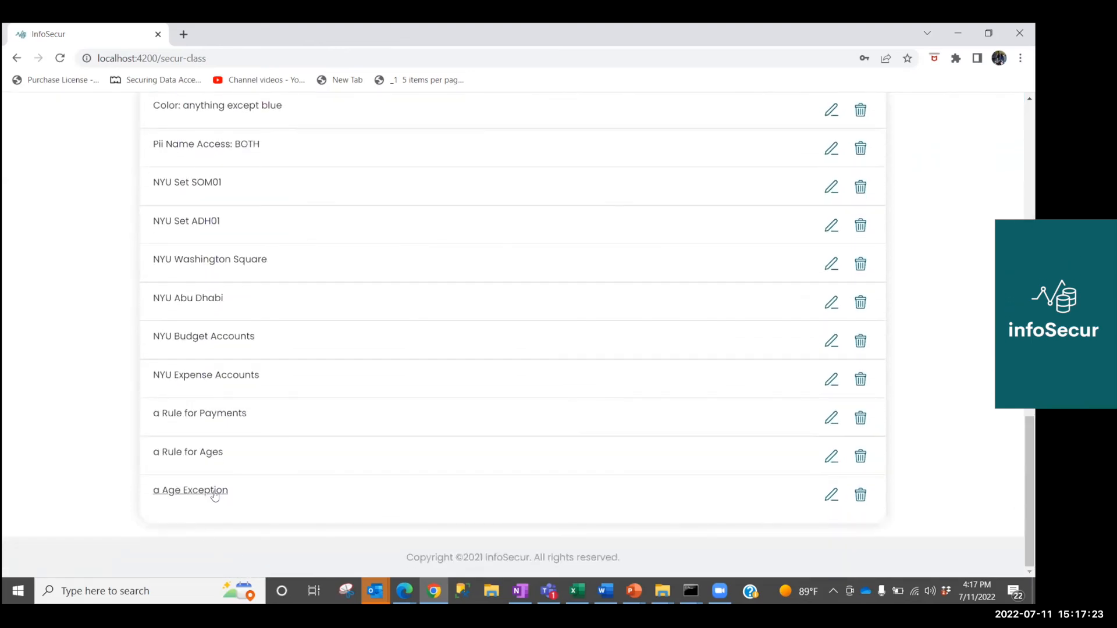
click(193, 491)
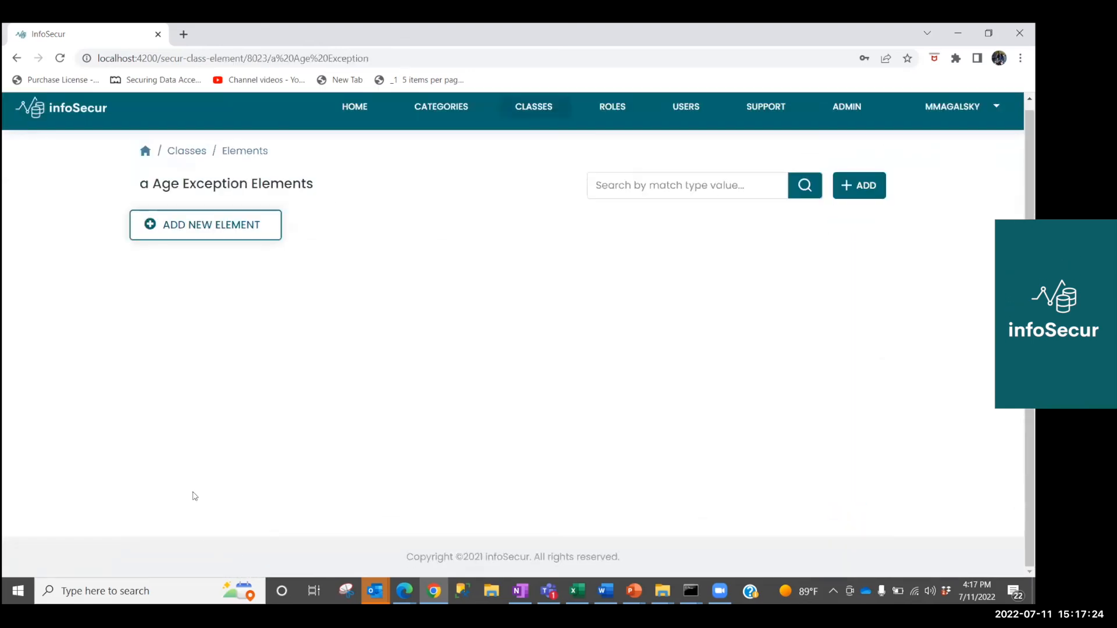
click(208, 229)
click(447, 265)
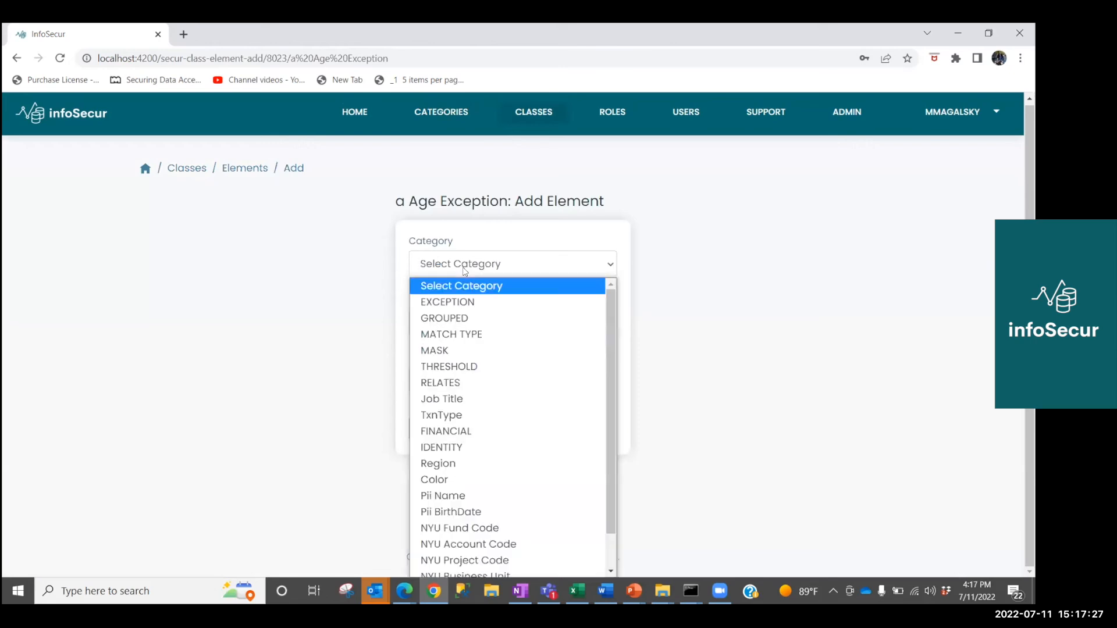
click(461, 315)
click(459, 317)
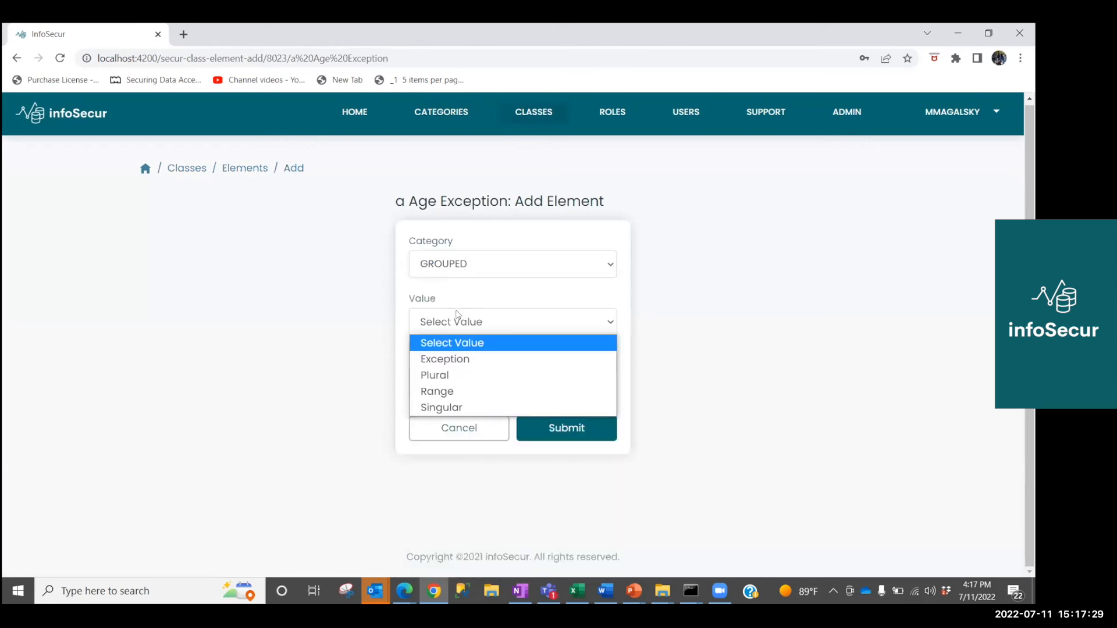
click(447, 362)
click(441, 381)
click(494, 414)
click(561, 429)
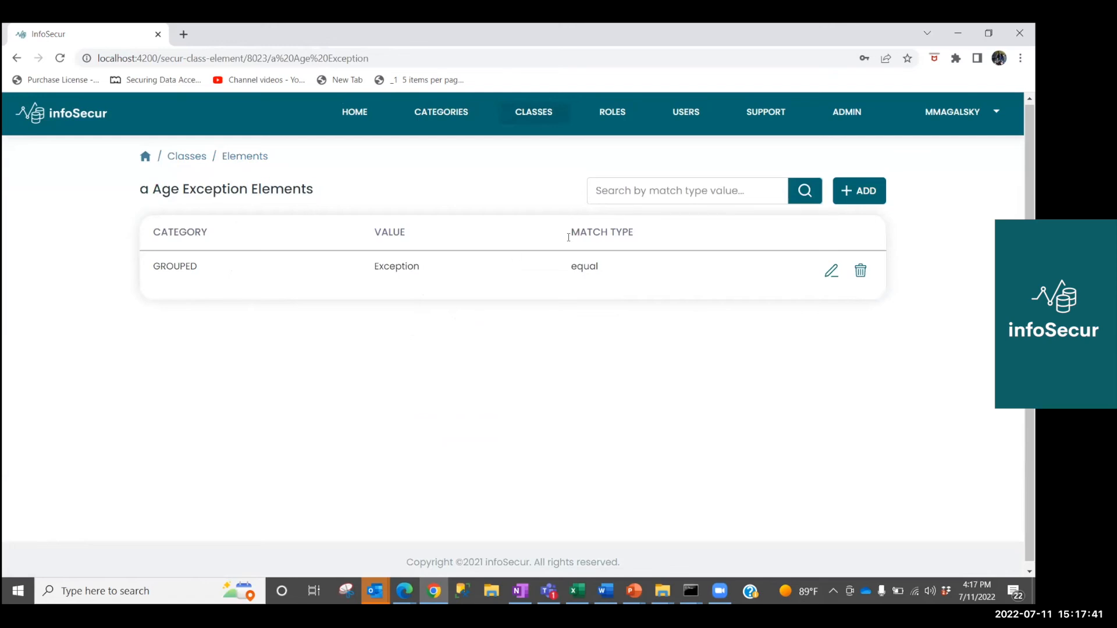
Step: Add a second element to a Age Exception with category a Age, value 18 and match type equal
click(854, 198)
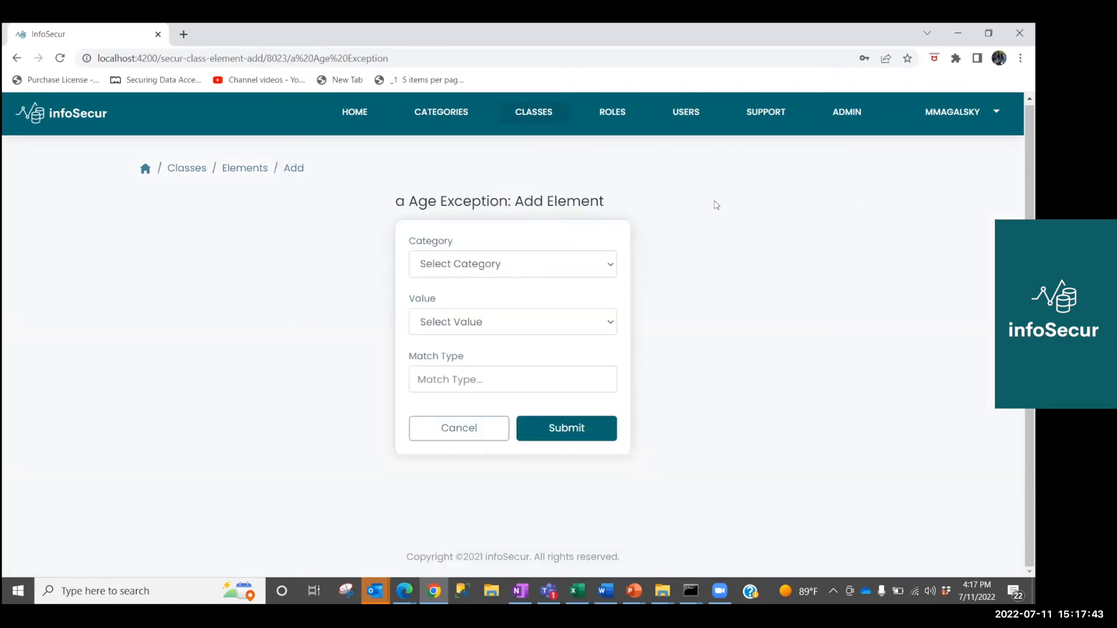
click(499, 266)
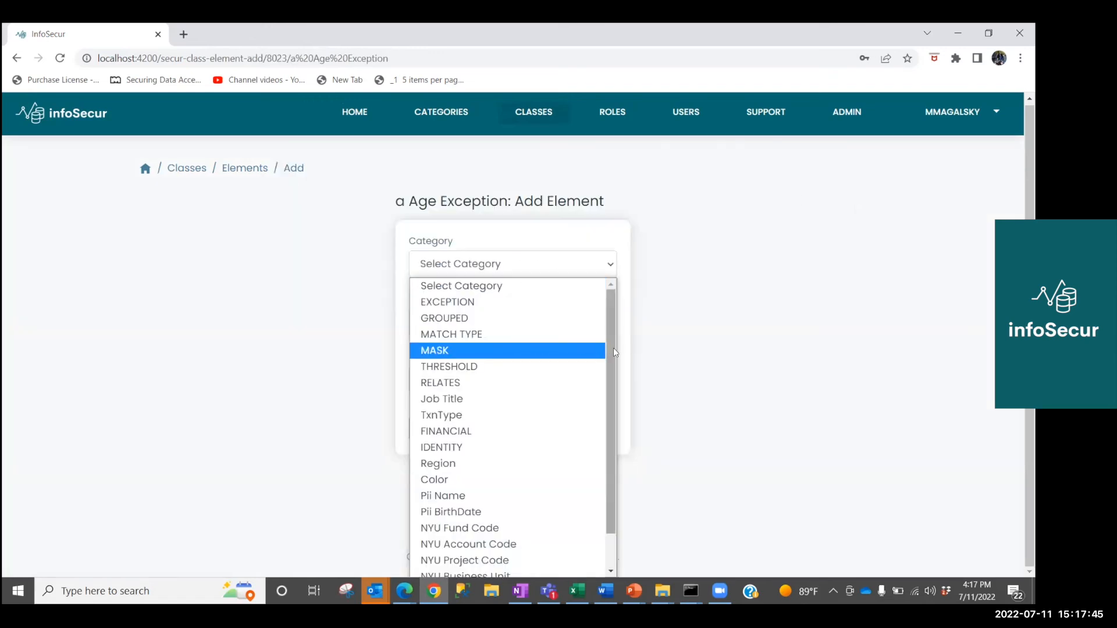
scroll(611, 361, down, 1)
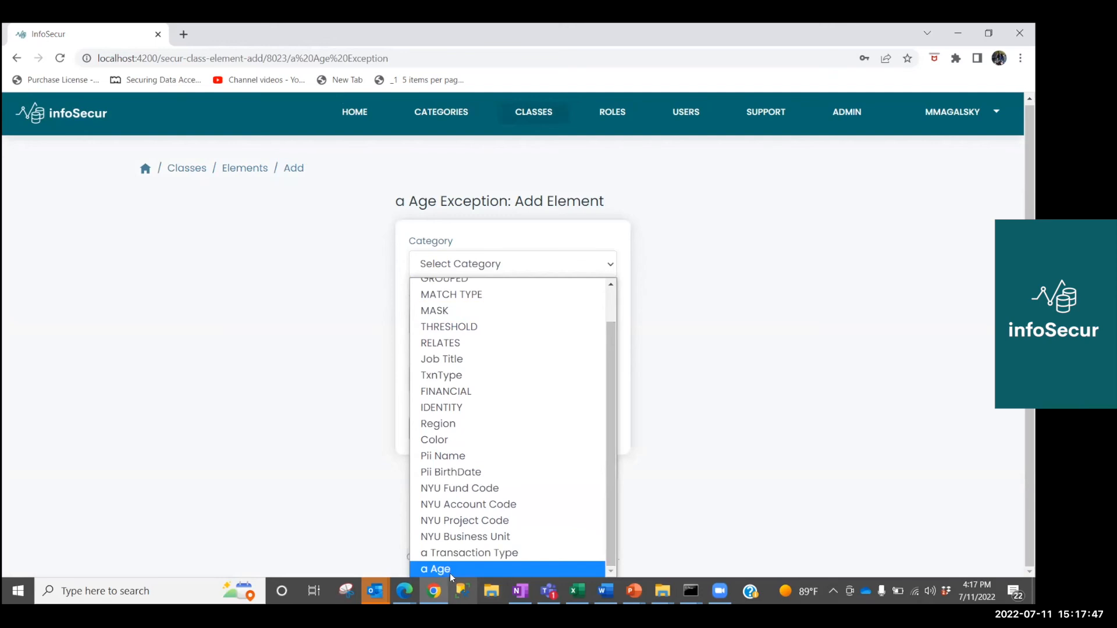
click(449, 574)
click(456, 324)
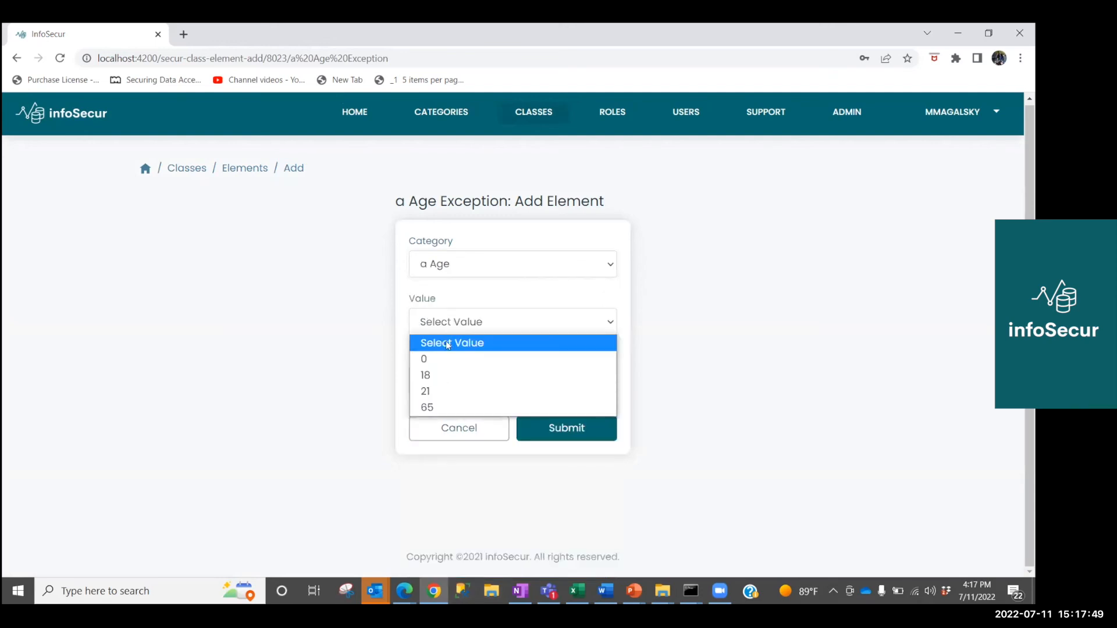
click(439, 373)
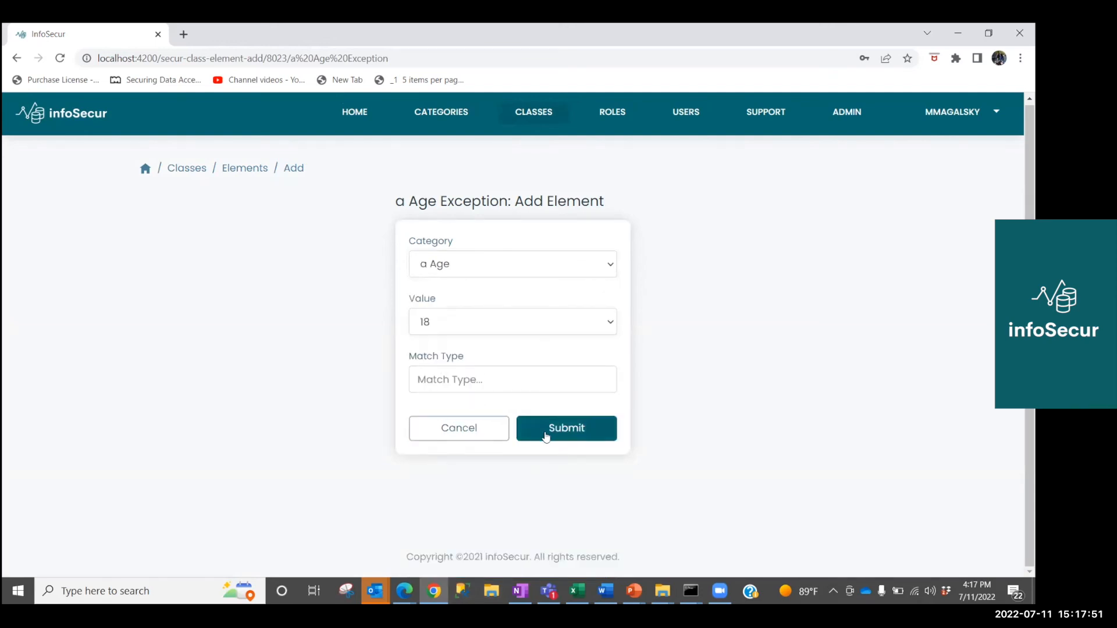
click(472, 381)
click(472, 407)
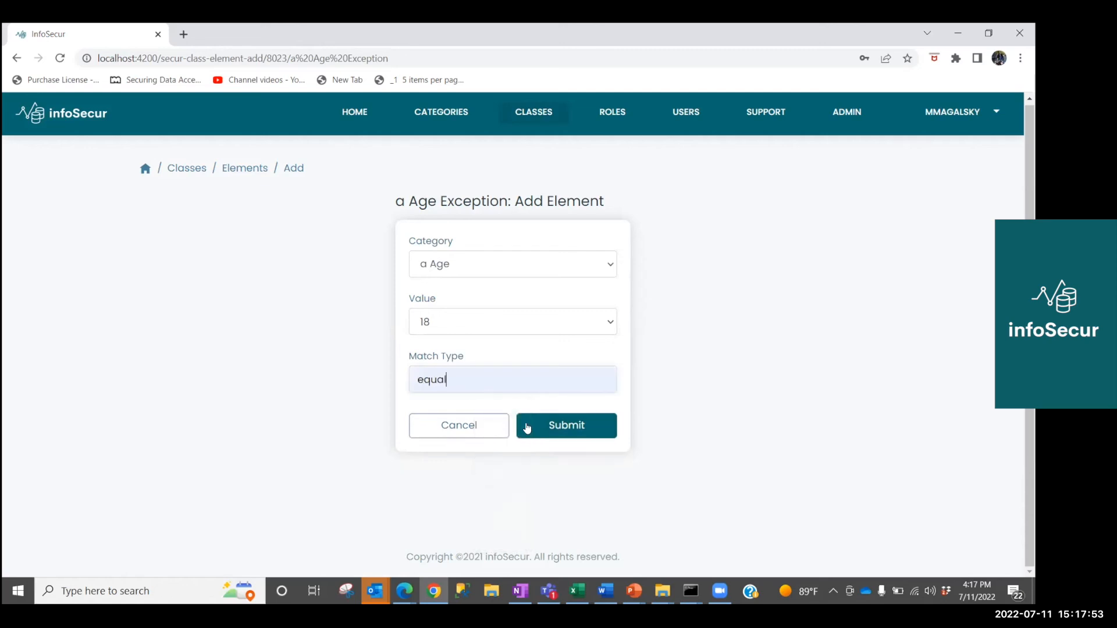
click(527, 428)
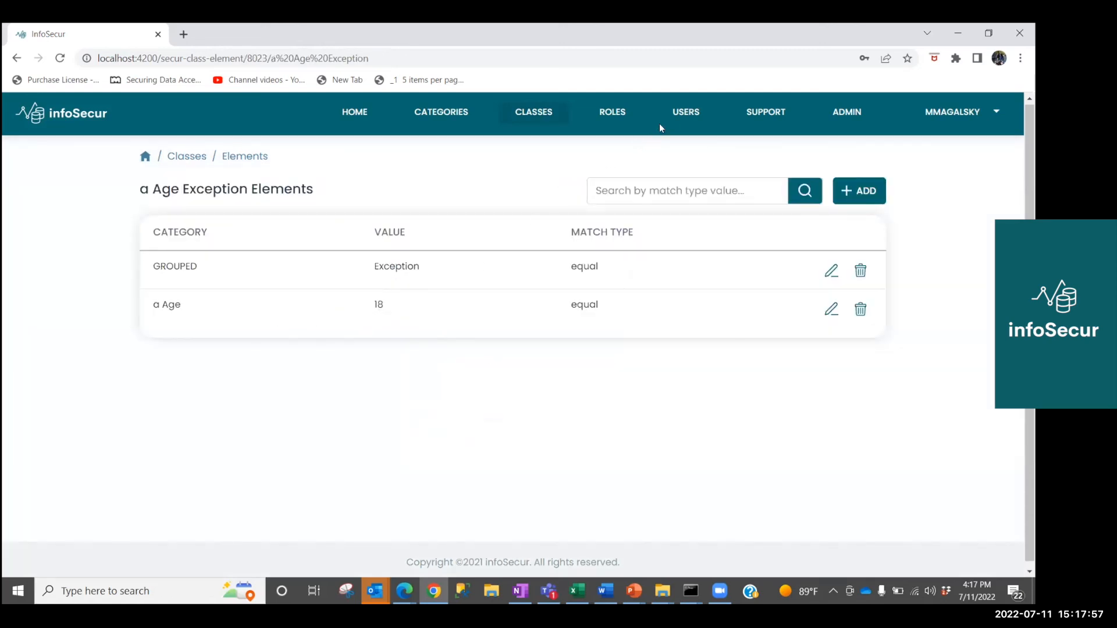
Step: Delete the class a Rule for Ages from the tenth user in the user list
click(685, 115)
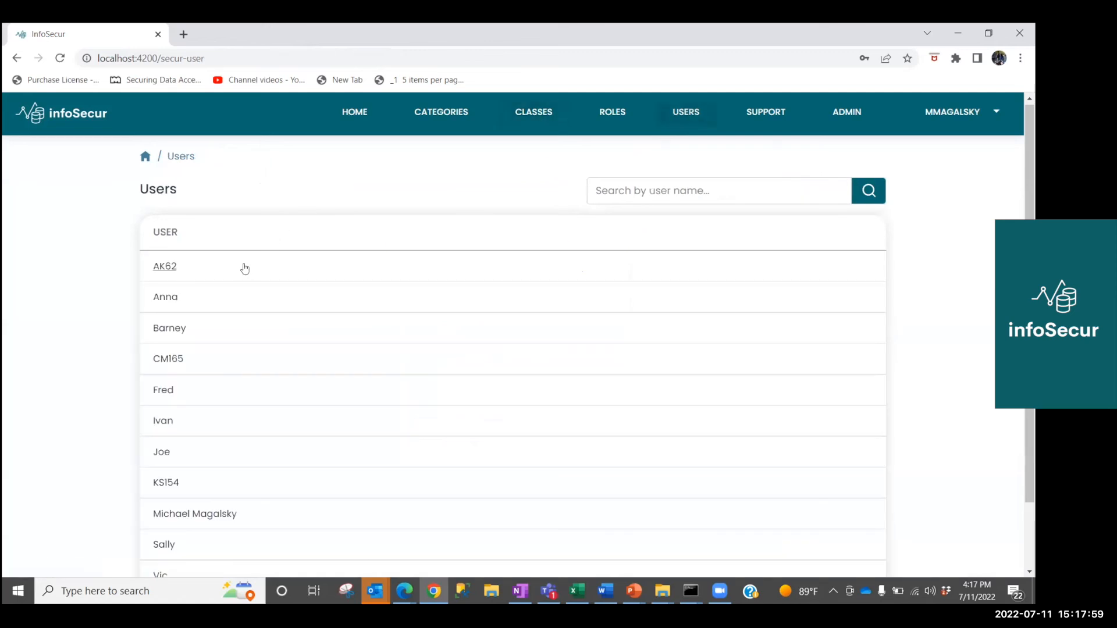
click(163, 542)
click(227, 213)
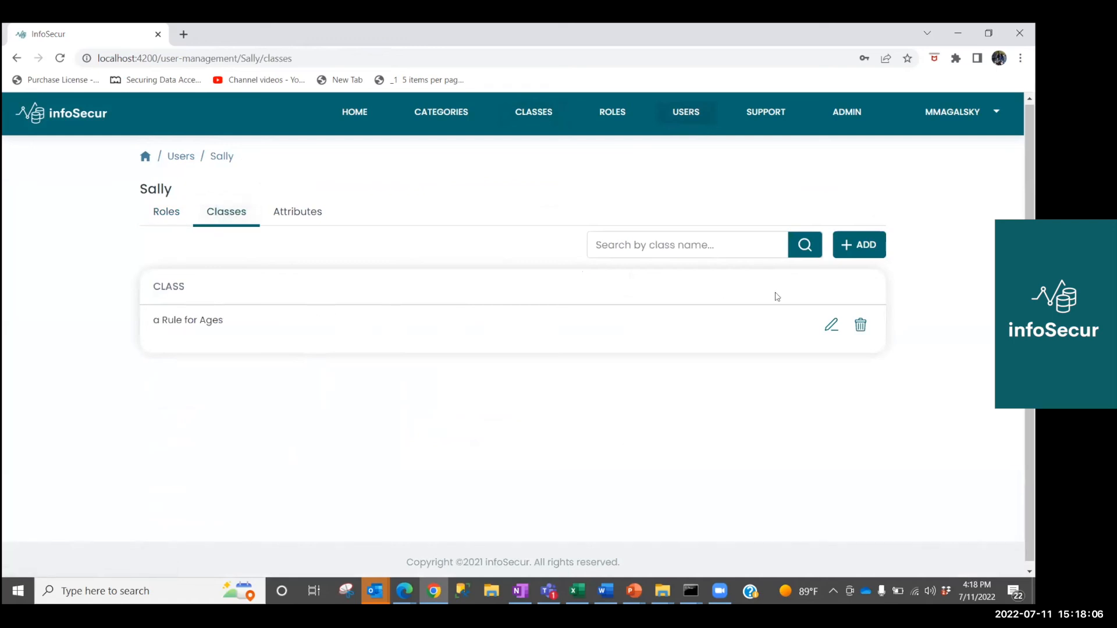
click(861, 324)
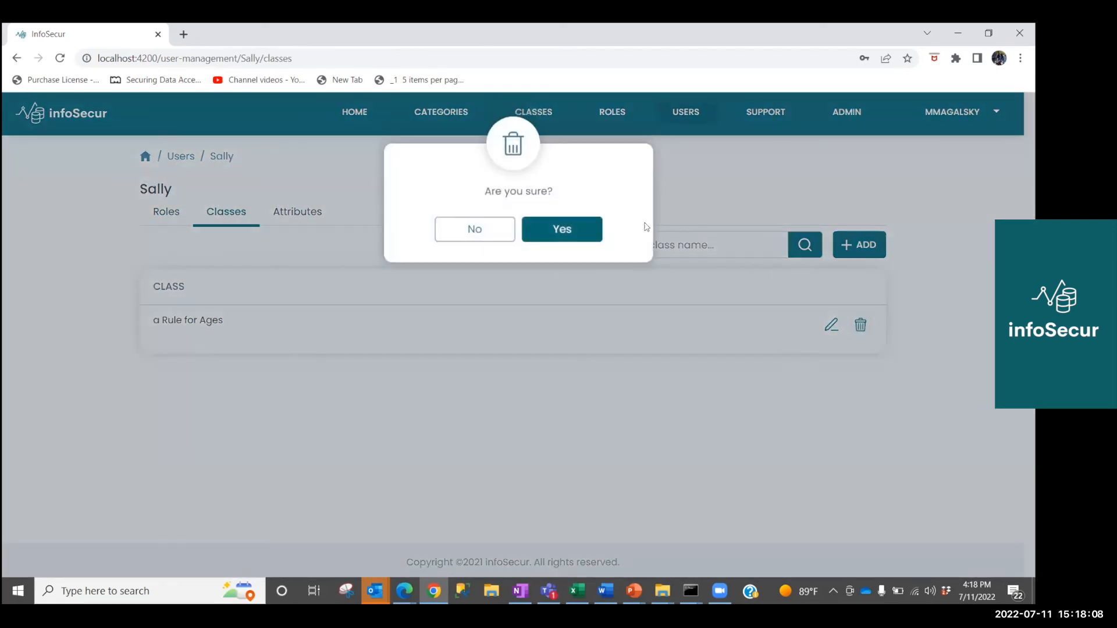
click(557, 232)
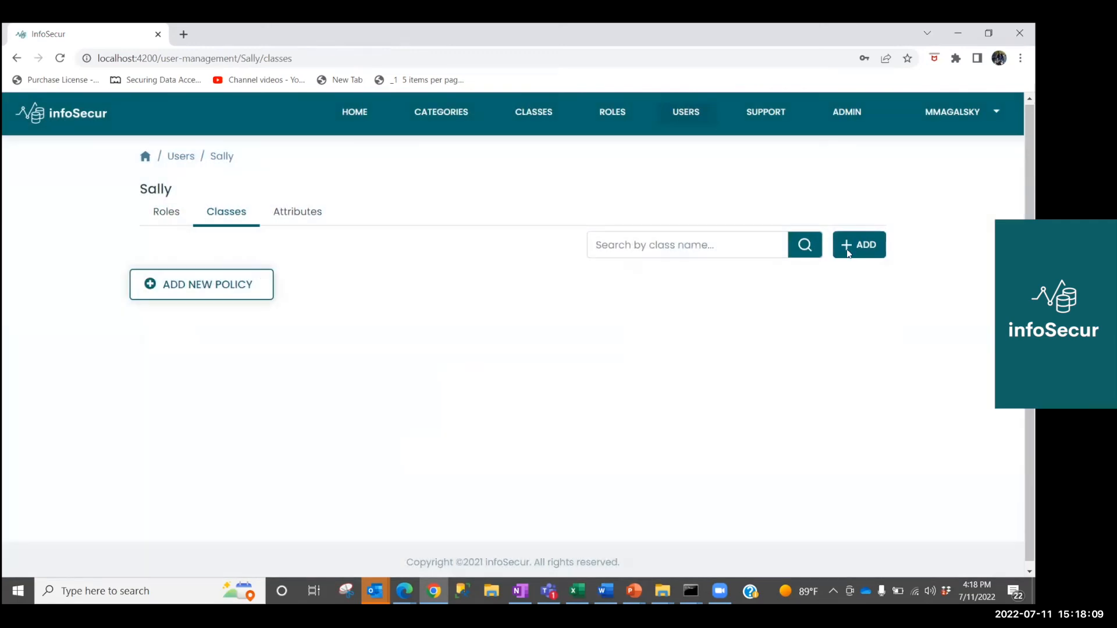
Step: Add a policy with the class a Age Exception directly to the opened user
click(200, 284)
click(475, 273)
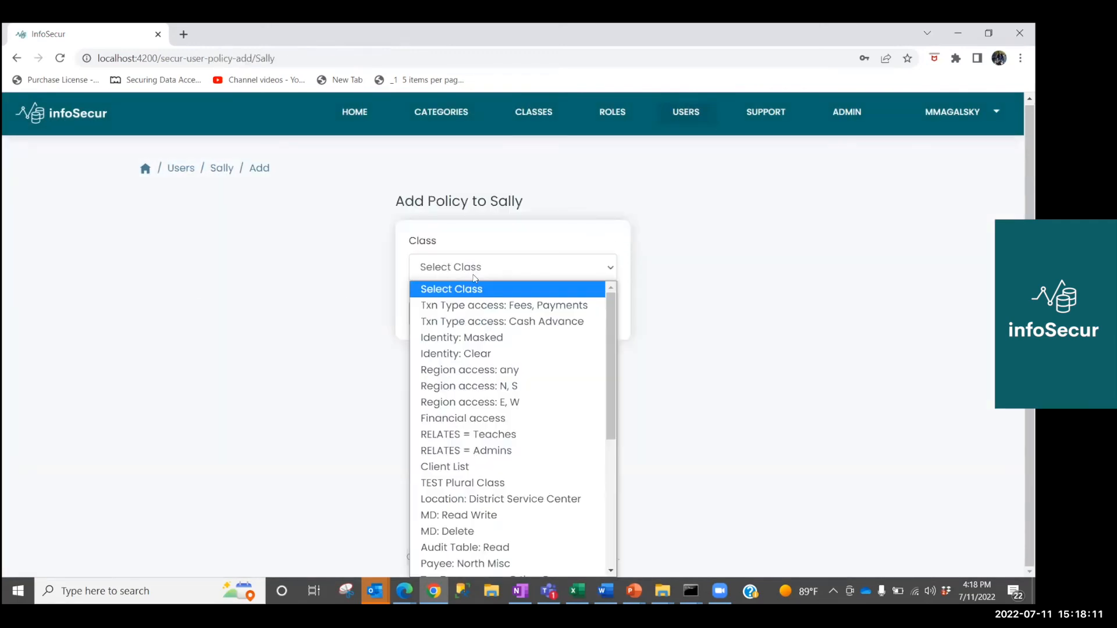
drag(614, 396, 609, 534)
click(502, 564)
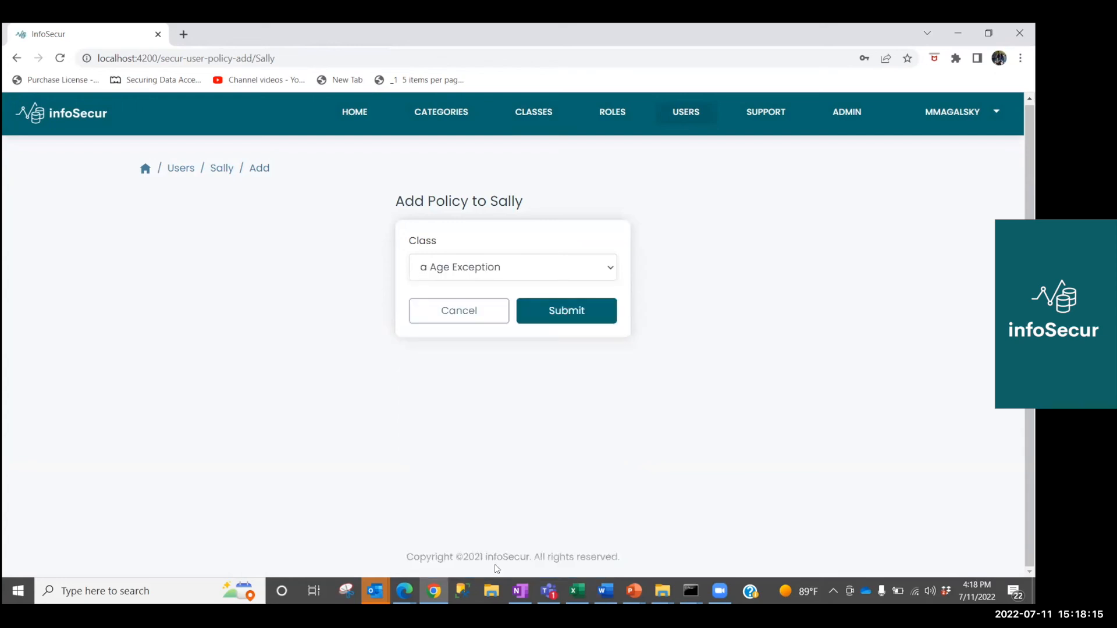
click(563, 312)
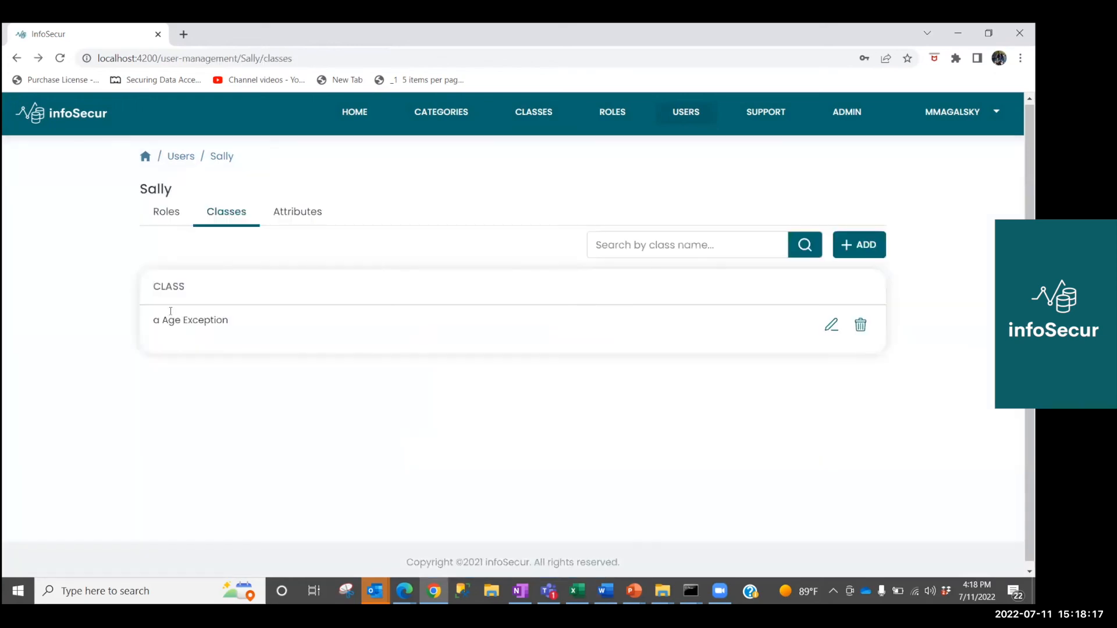
Step: Review the user's roles, the Data Scientist role's policies and the elements of the class a Age Exception
click(166, 212)
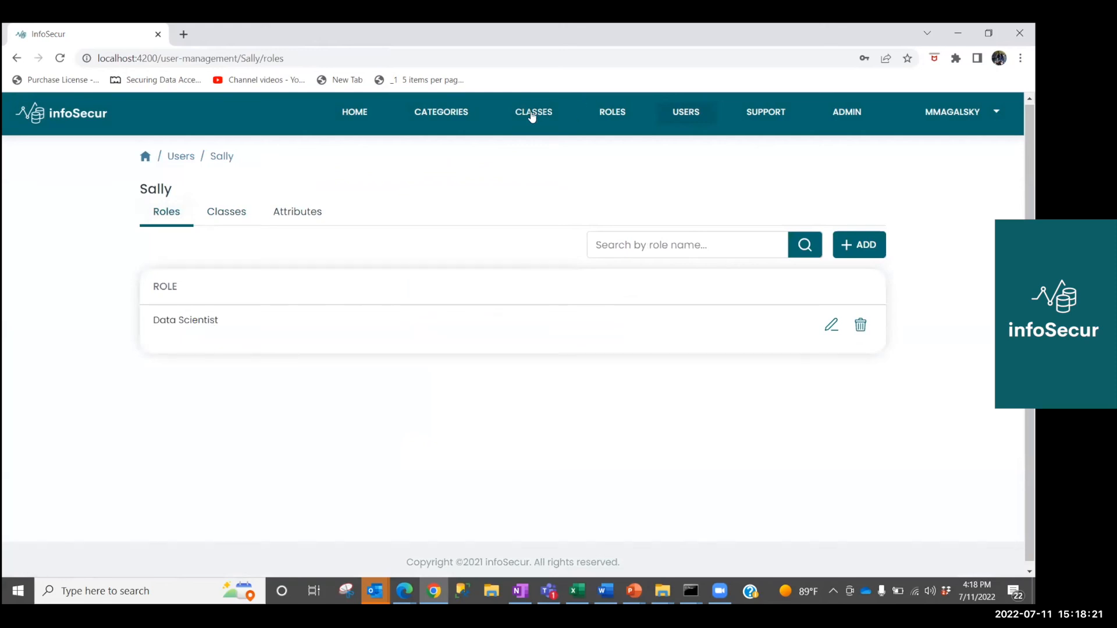
click(606, 115)
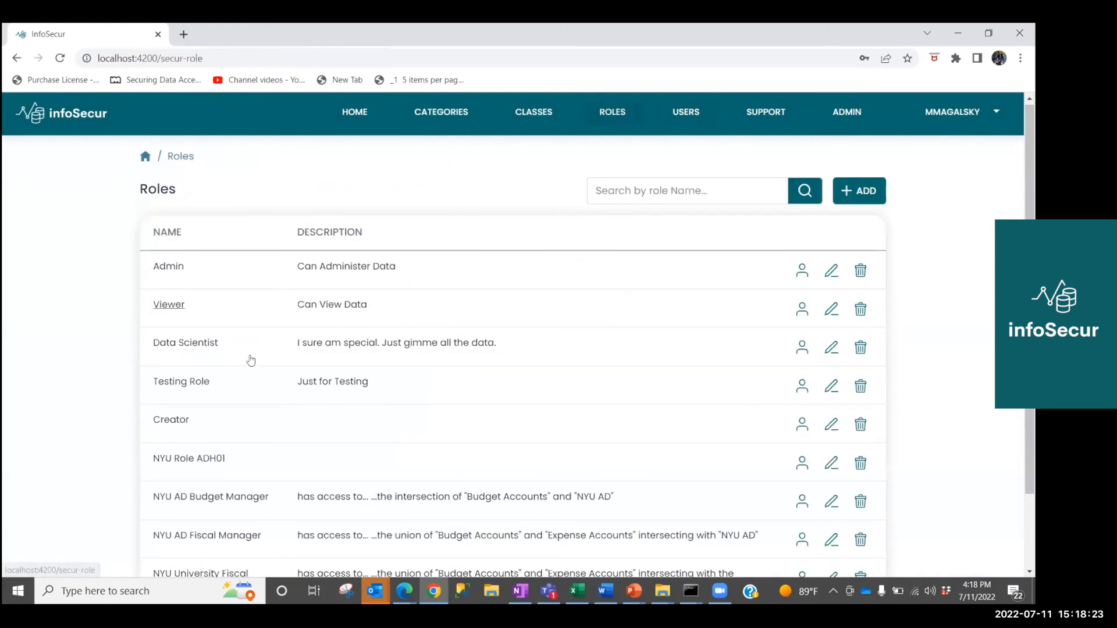
click(183, 344)
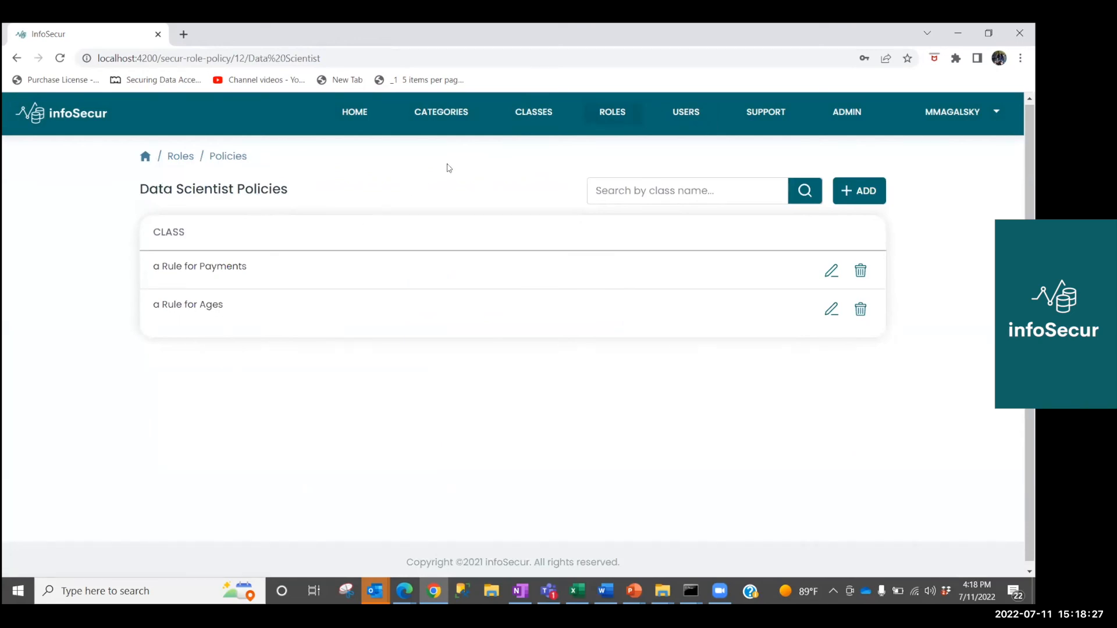
click(536, 112)
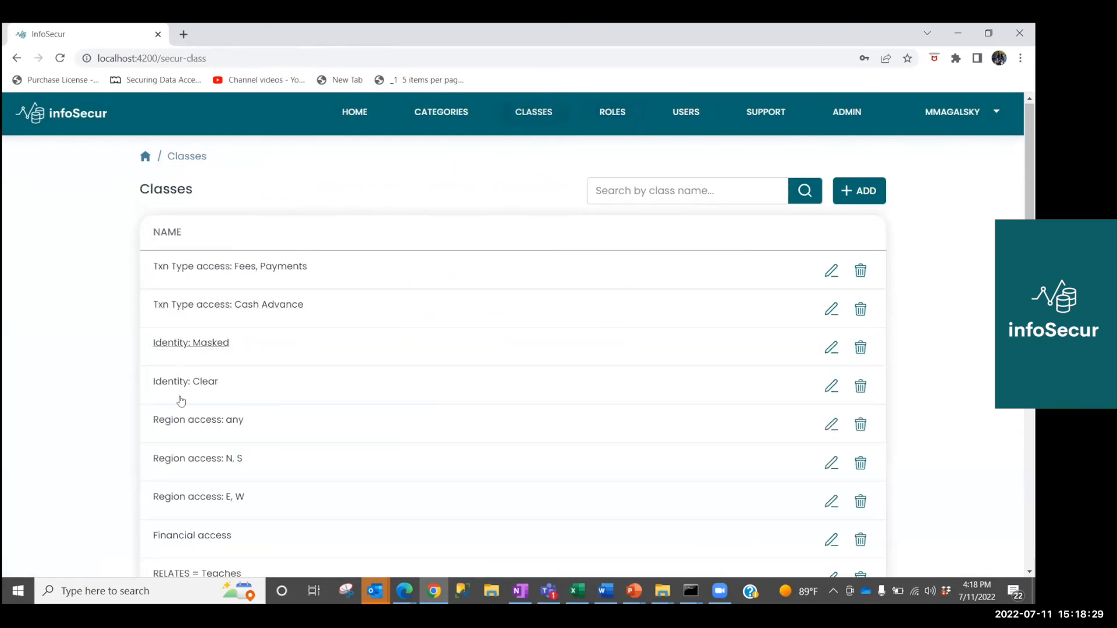
scroll(189, 541, down, 15)
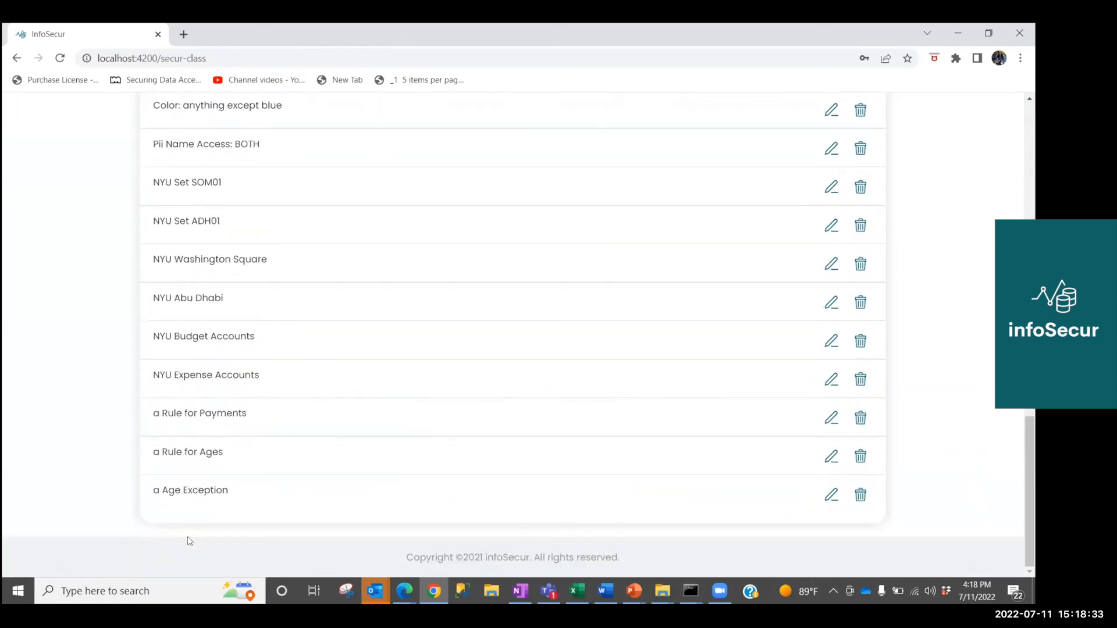
click(187, 494)
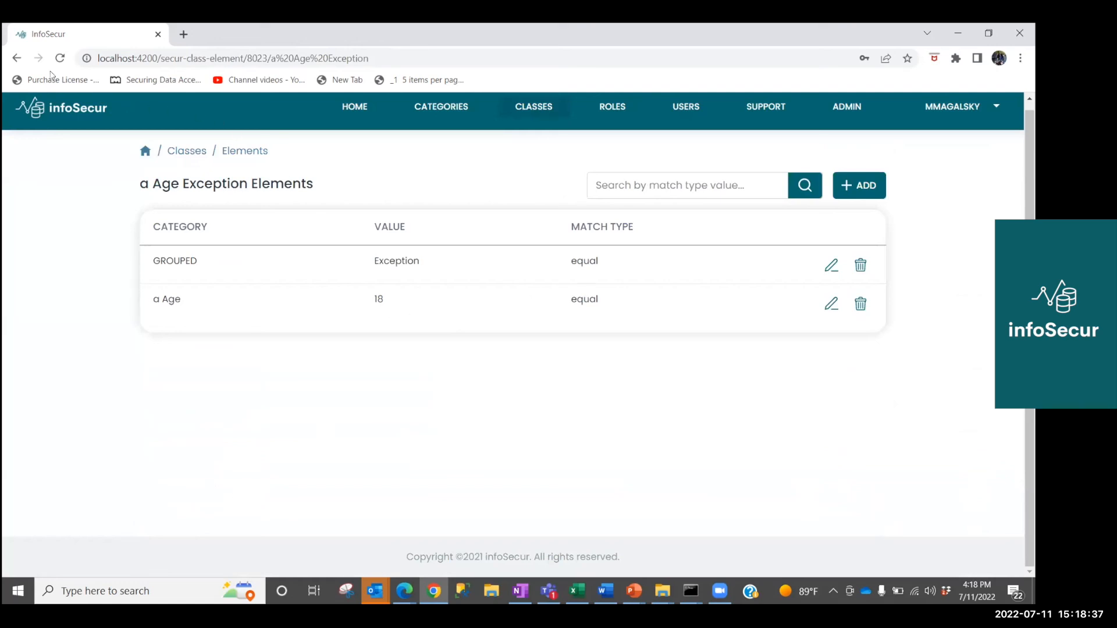
Step: Compare the elements of the class a Rule for Ages with those of the class a Age Exception
click(16, 59)
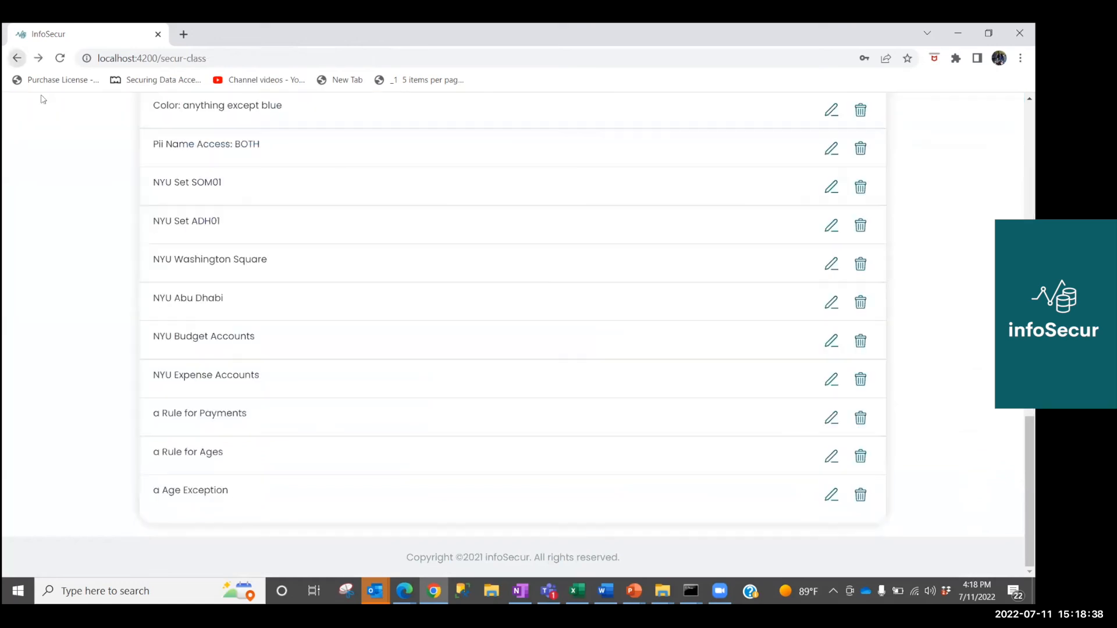
click(171, 457)
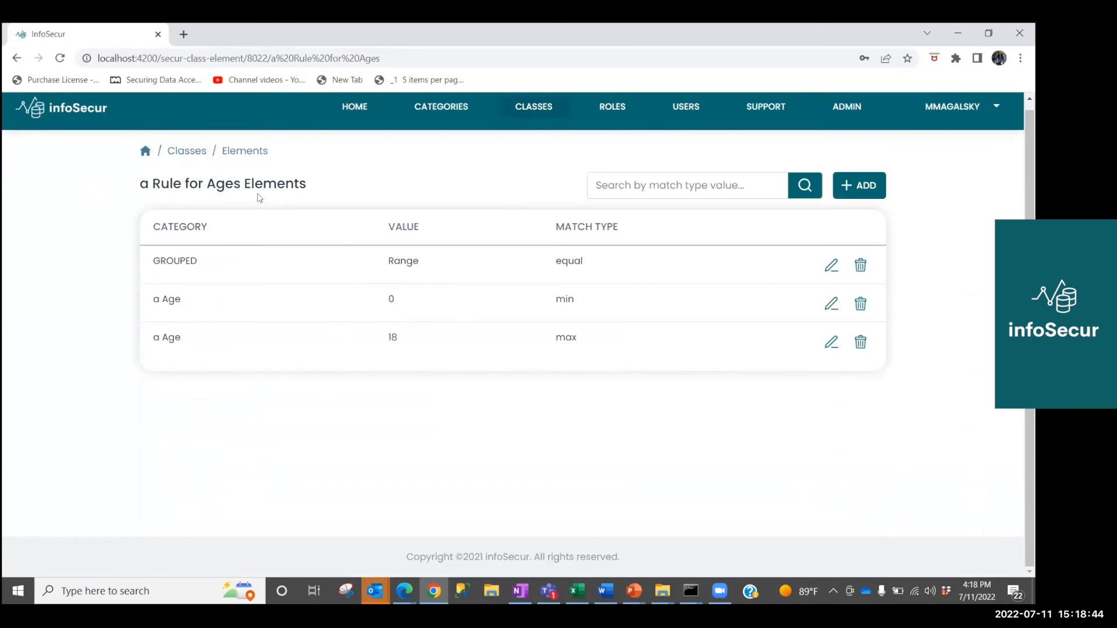
click(192, 152)
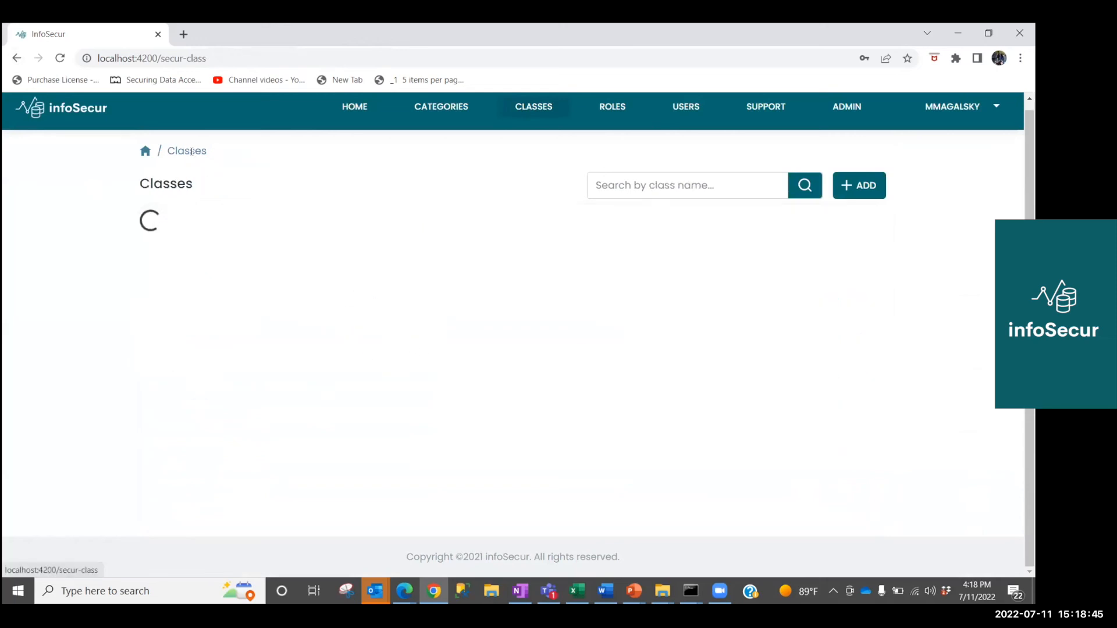
scroll(209, 545, down, 1)
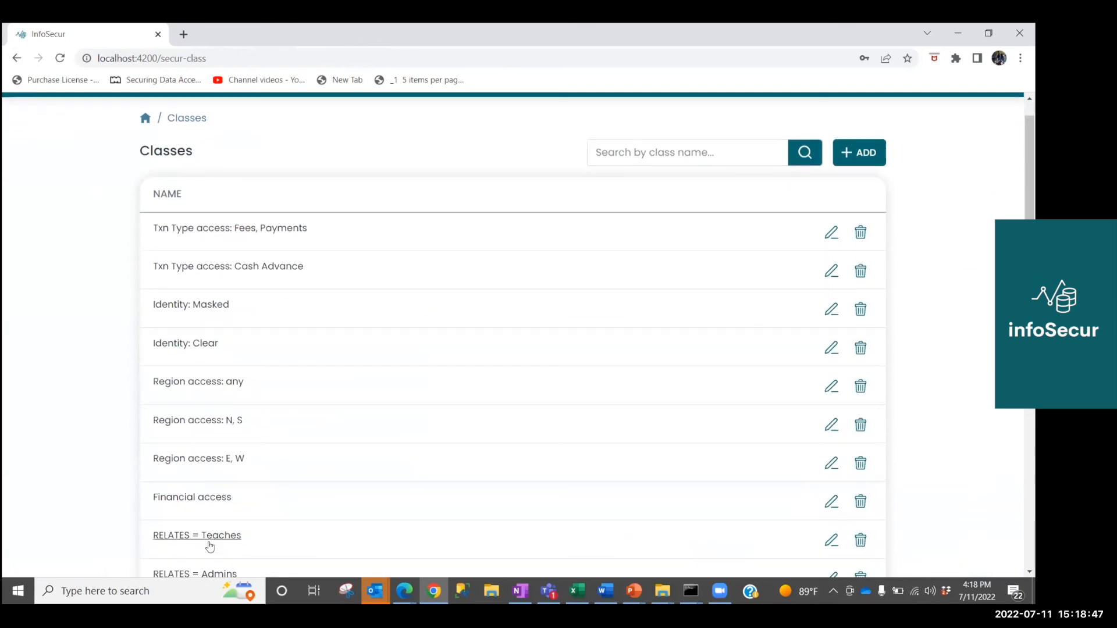
scroll(210, 546, down, 15)
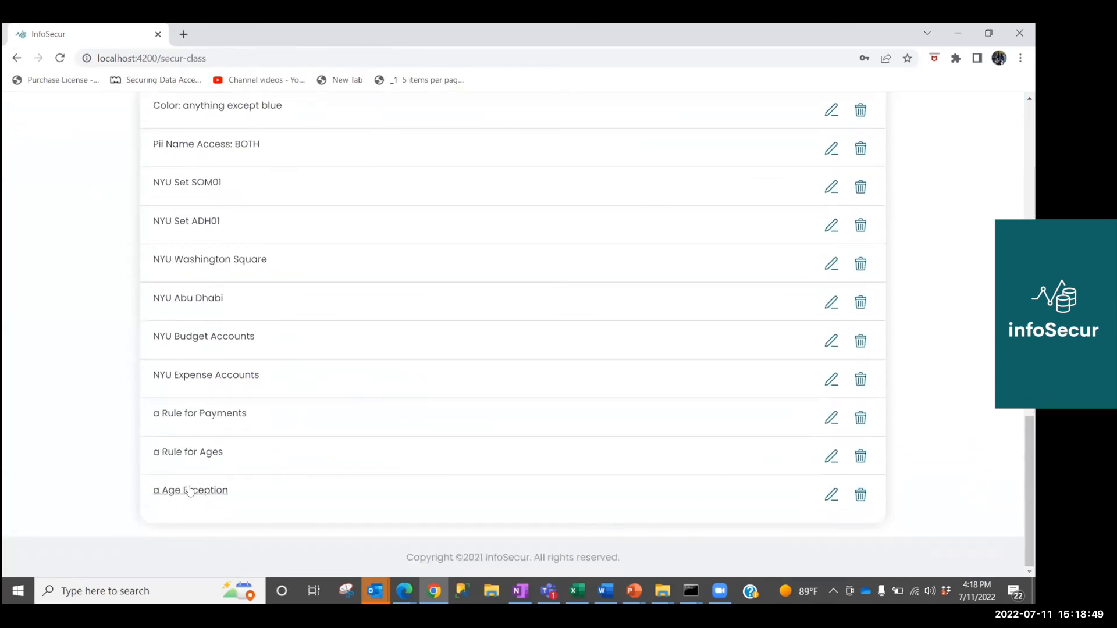
click(190, 491)
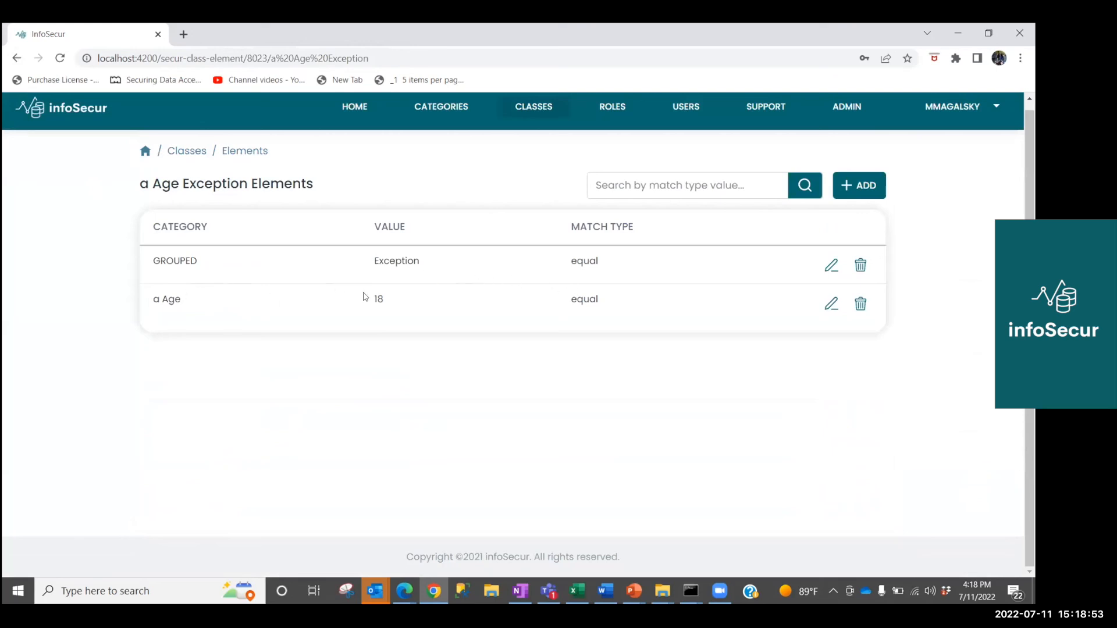
Step: Review the roles and directly assigned classes of the tenth user in the user list, and switch to the presentation slides
click(686, 108)
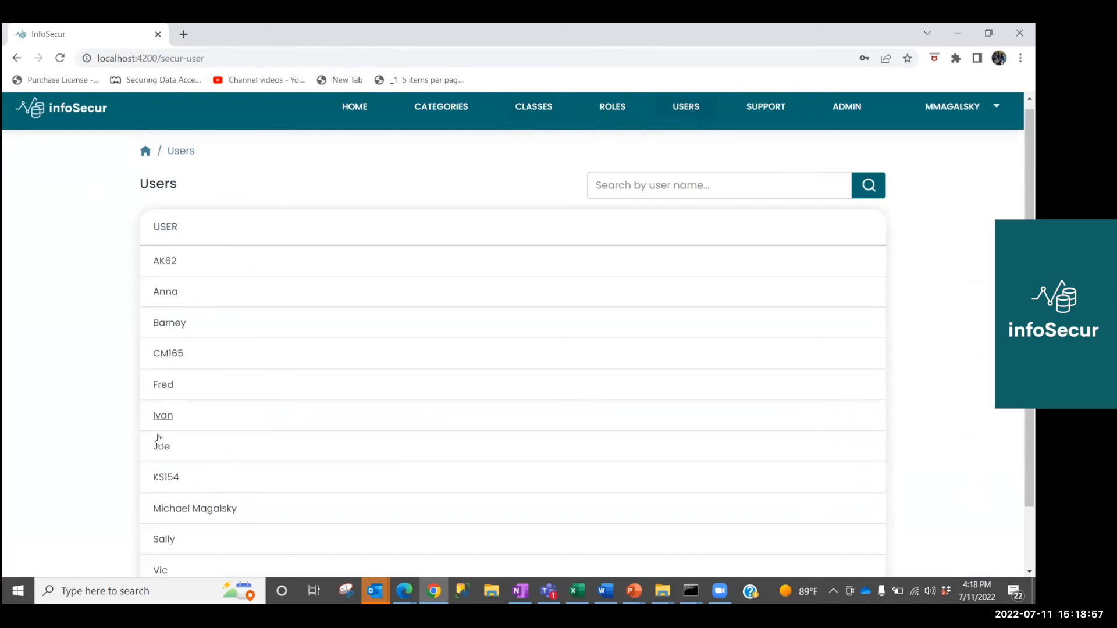
click(164, 540)
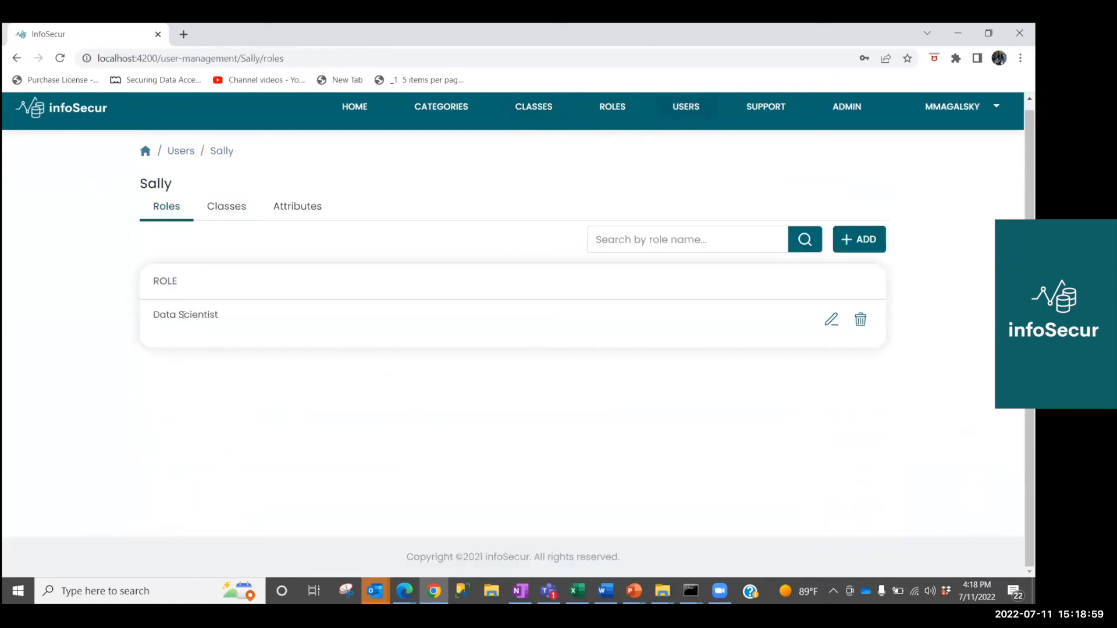
drag(184, 314, 150, 315)
click(221, 322)
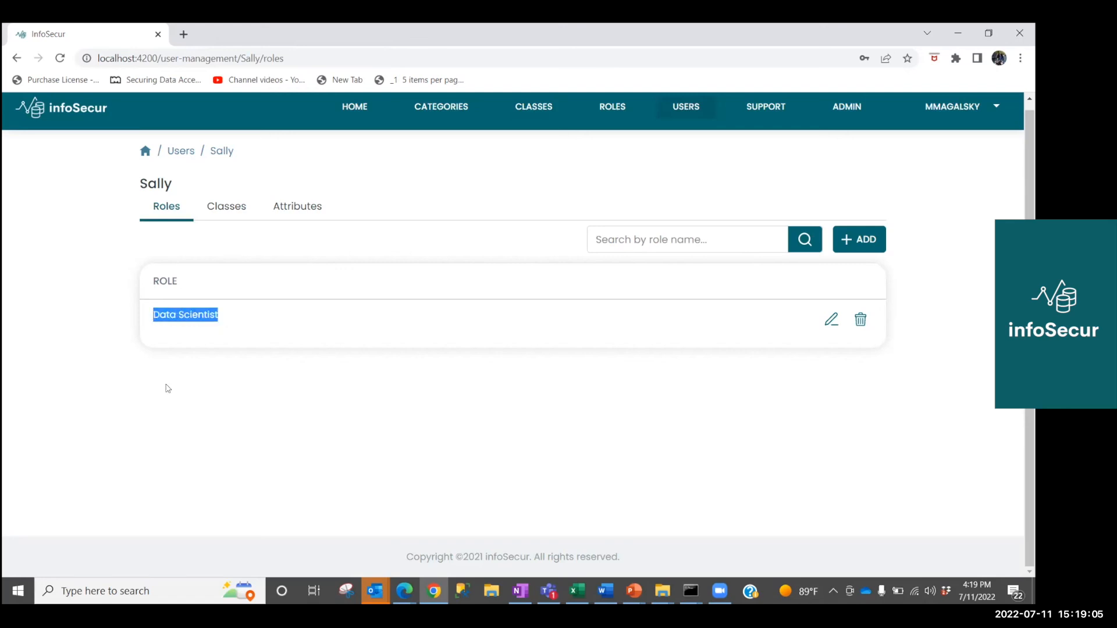
click(230, 211)
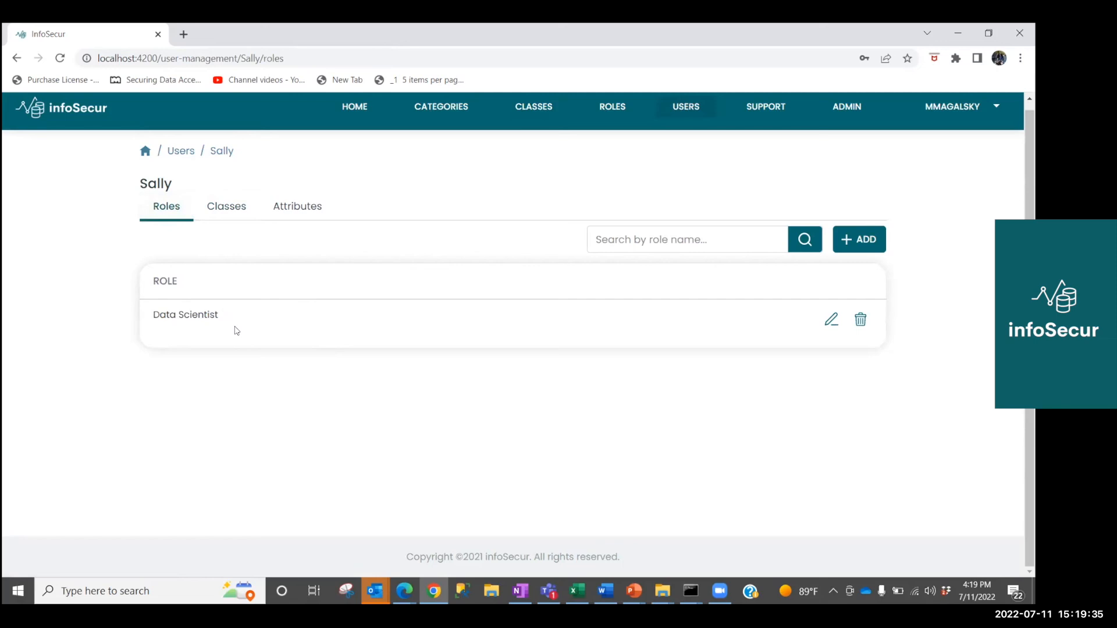
click(227, 210)
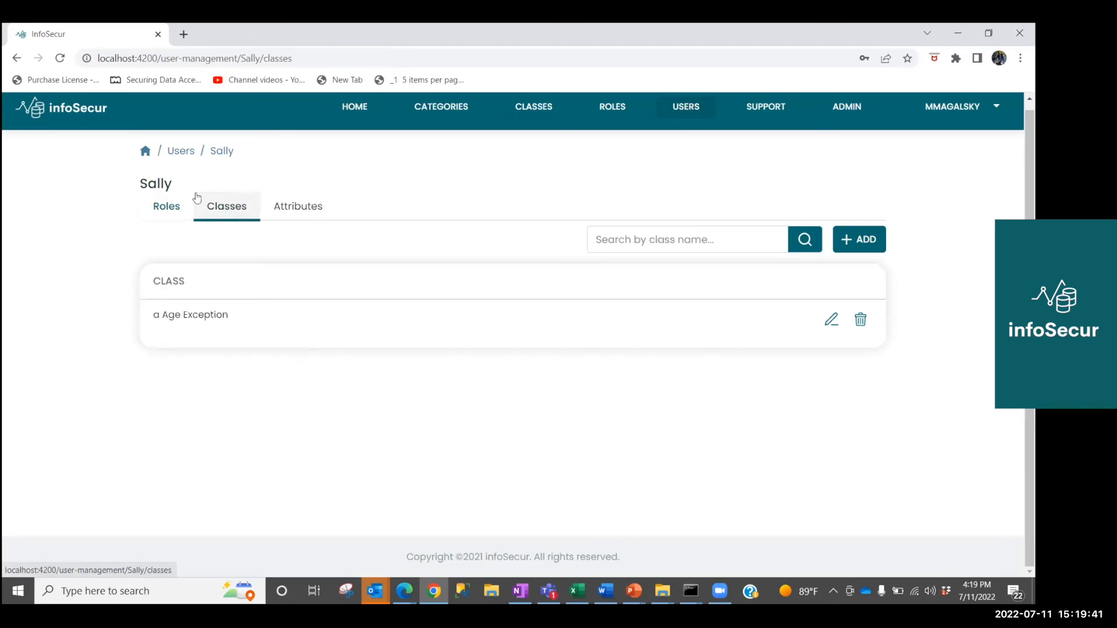
double_click(160, 182)
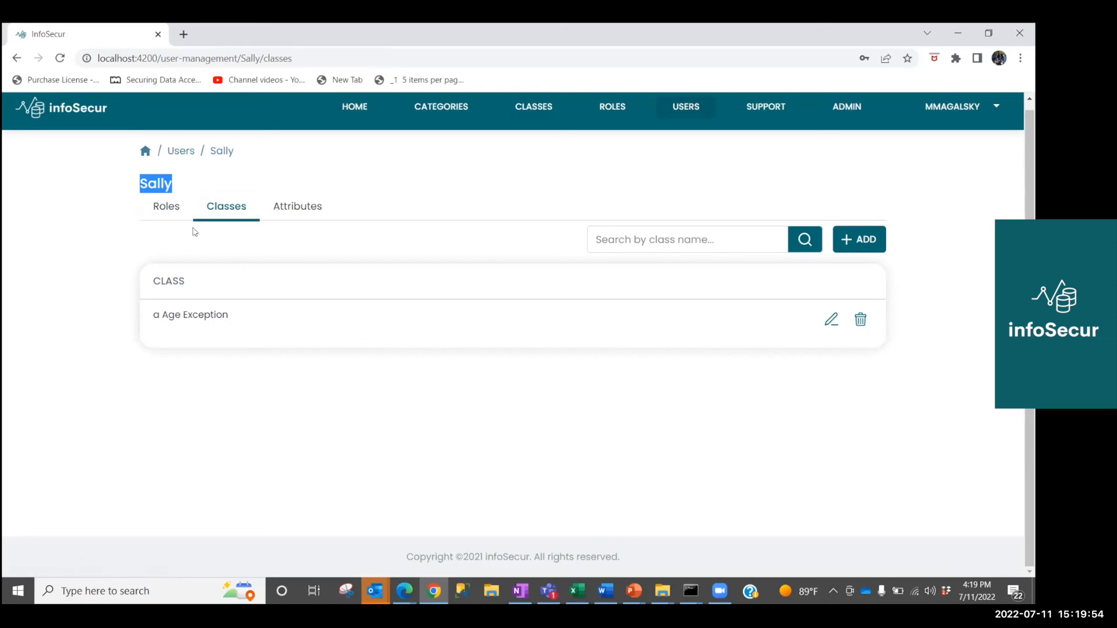
click(164, 207)
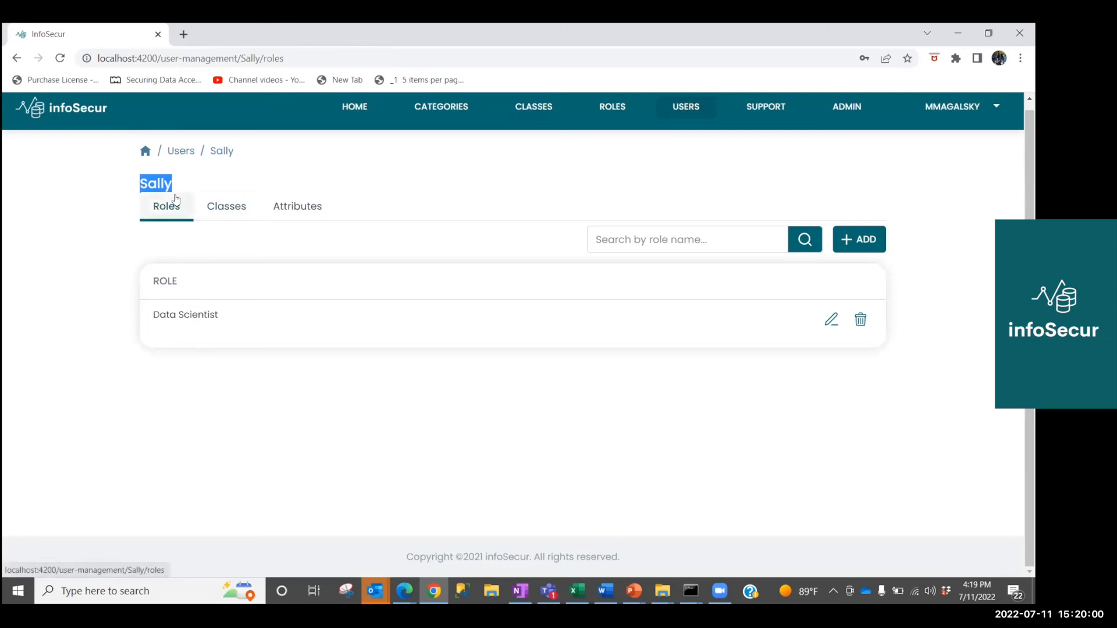
key(alt+Tab)
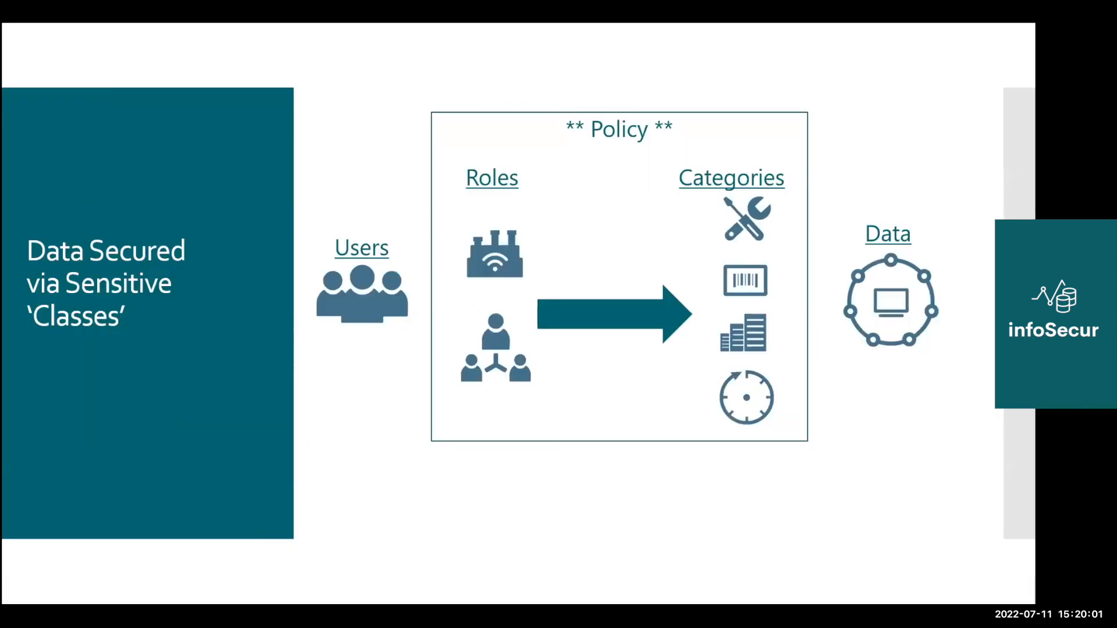